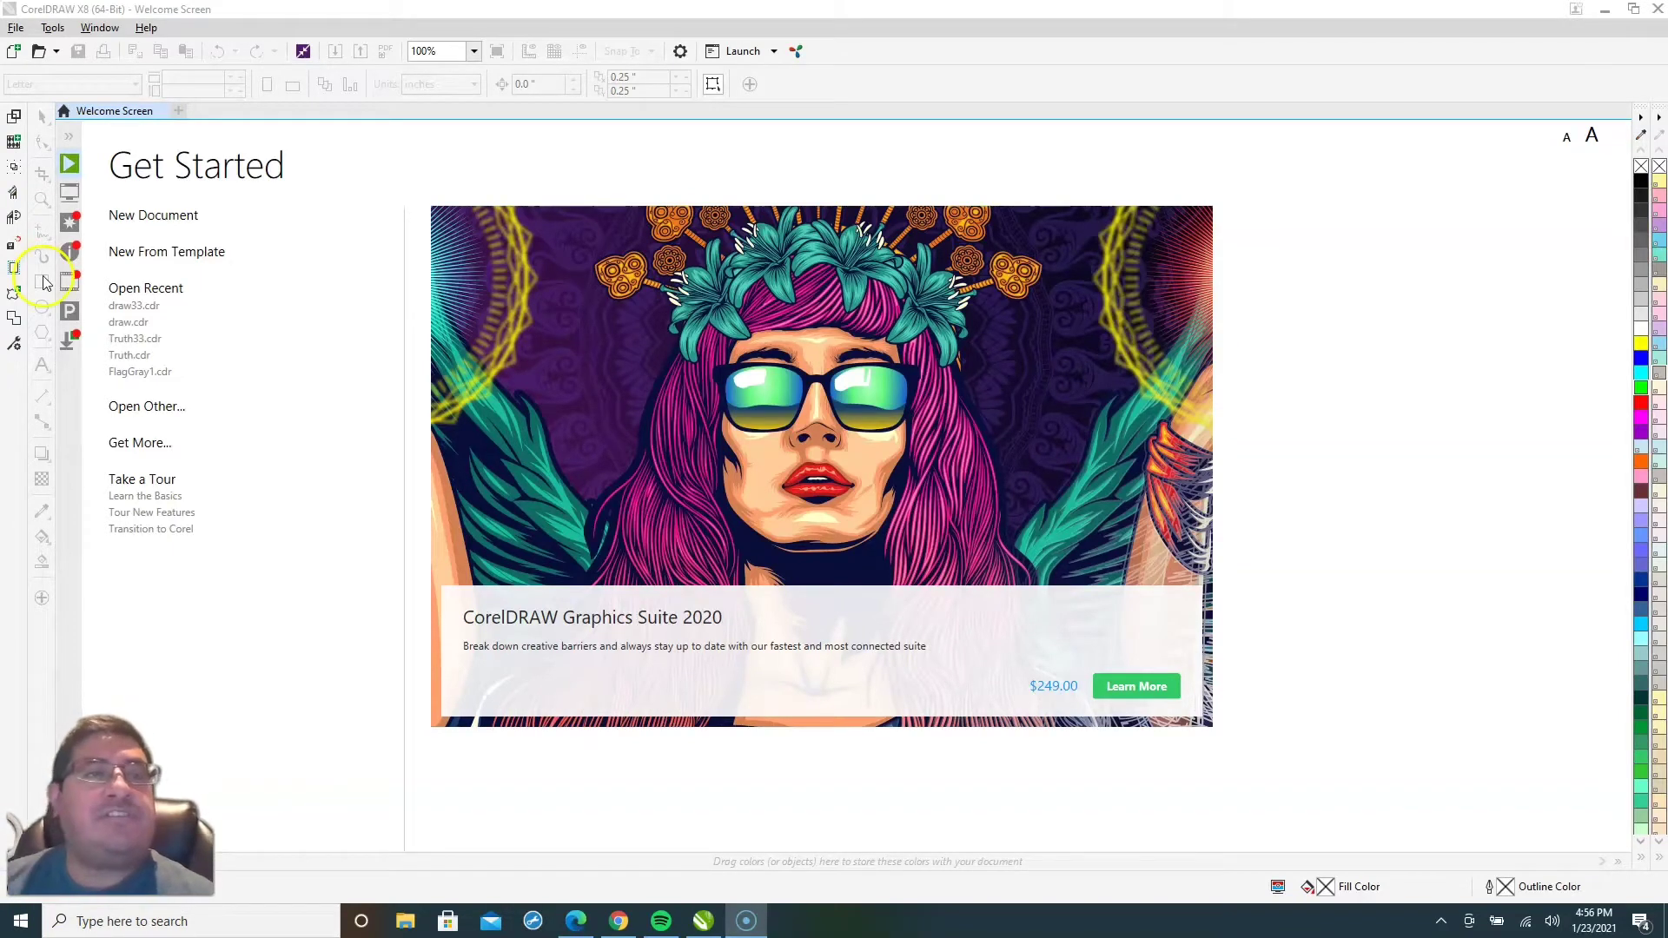
- Create a new blank document and set its measurement units to pixels
{"action": "left_click", "coordinate": [16, 27]}
{"action": "left_click", "coordinate": [29, 49]}
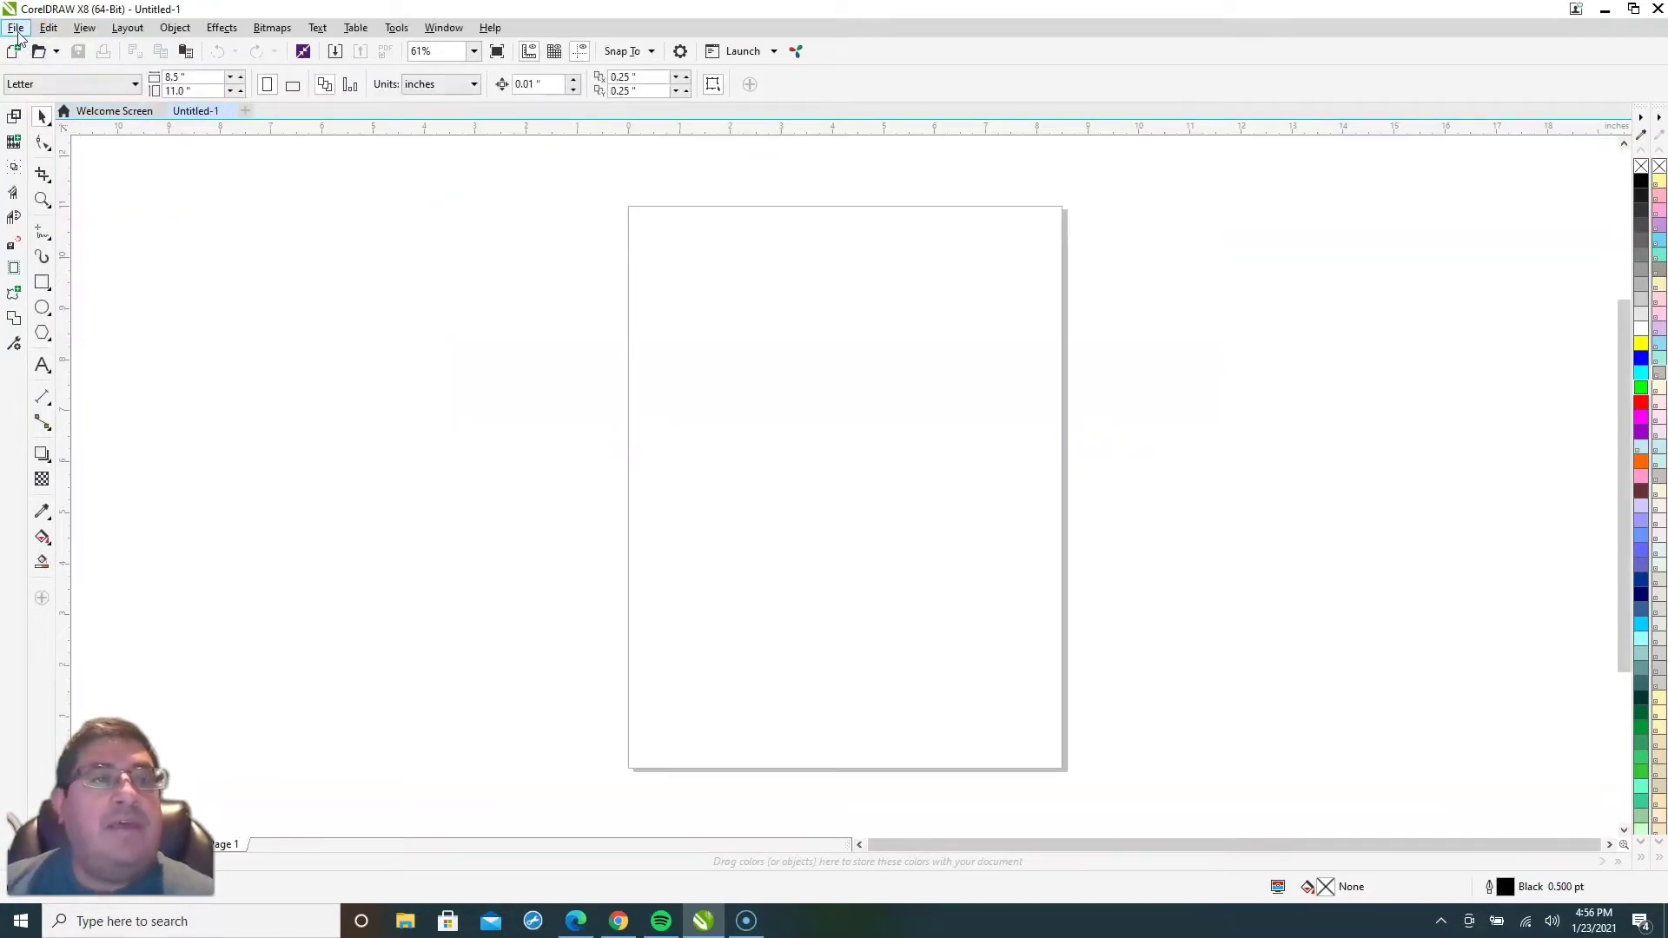
{"action": "left_click", "coordinate": [43, 142]}
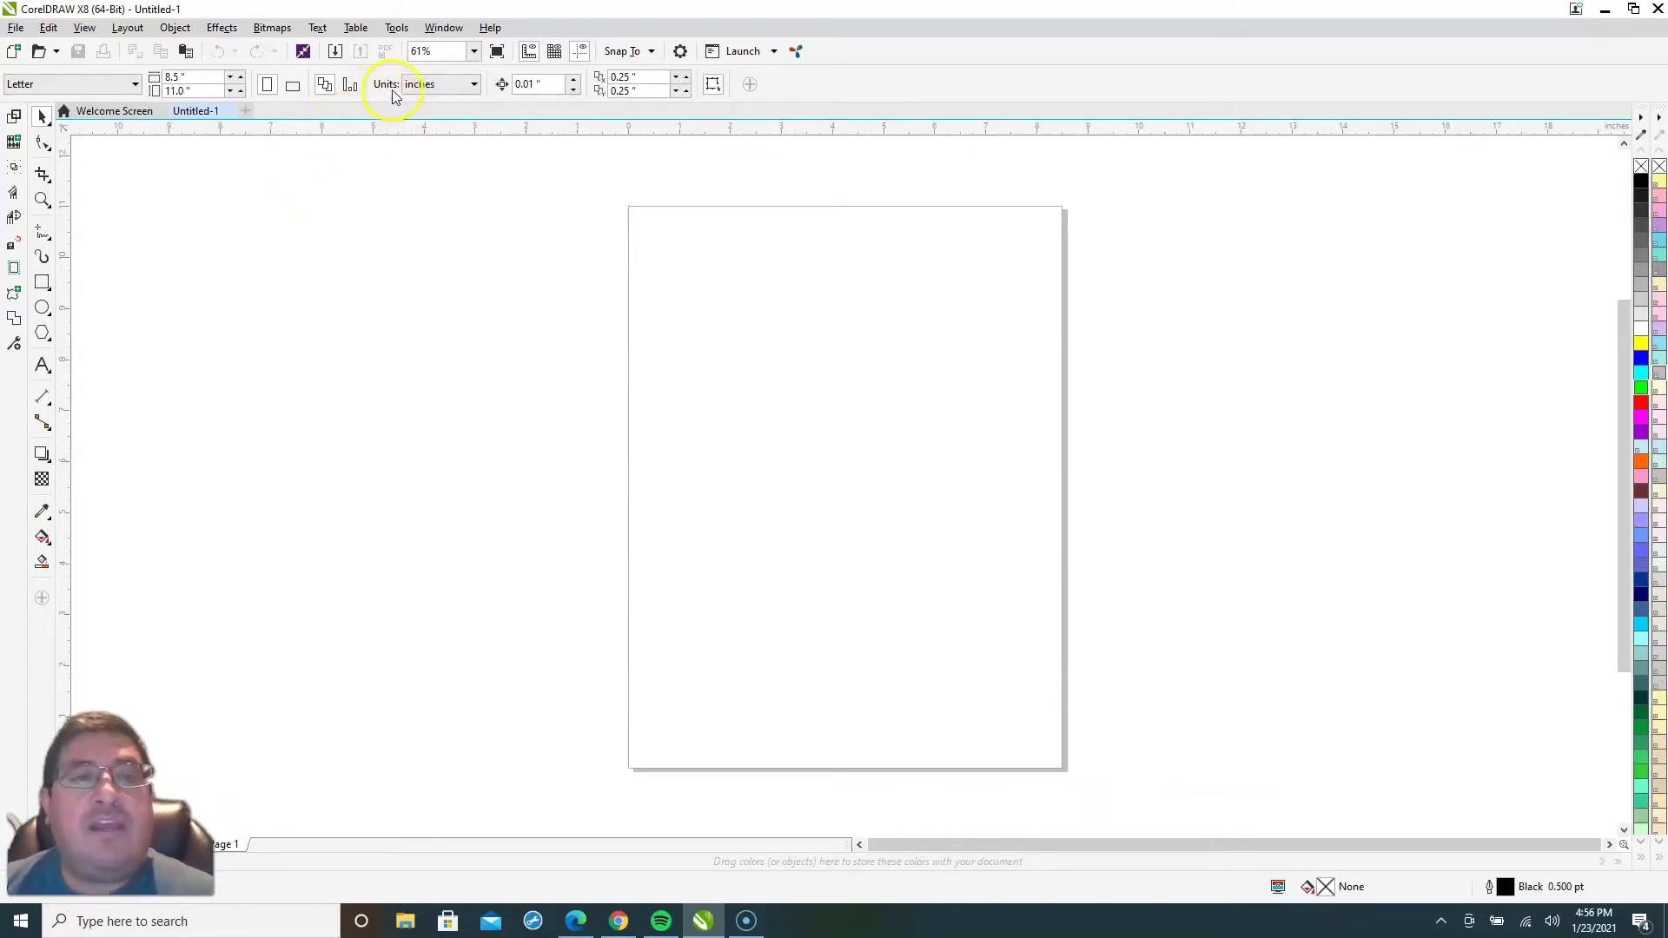
{"action": "left_click", "coordinate": [474, 84]}
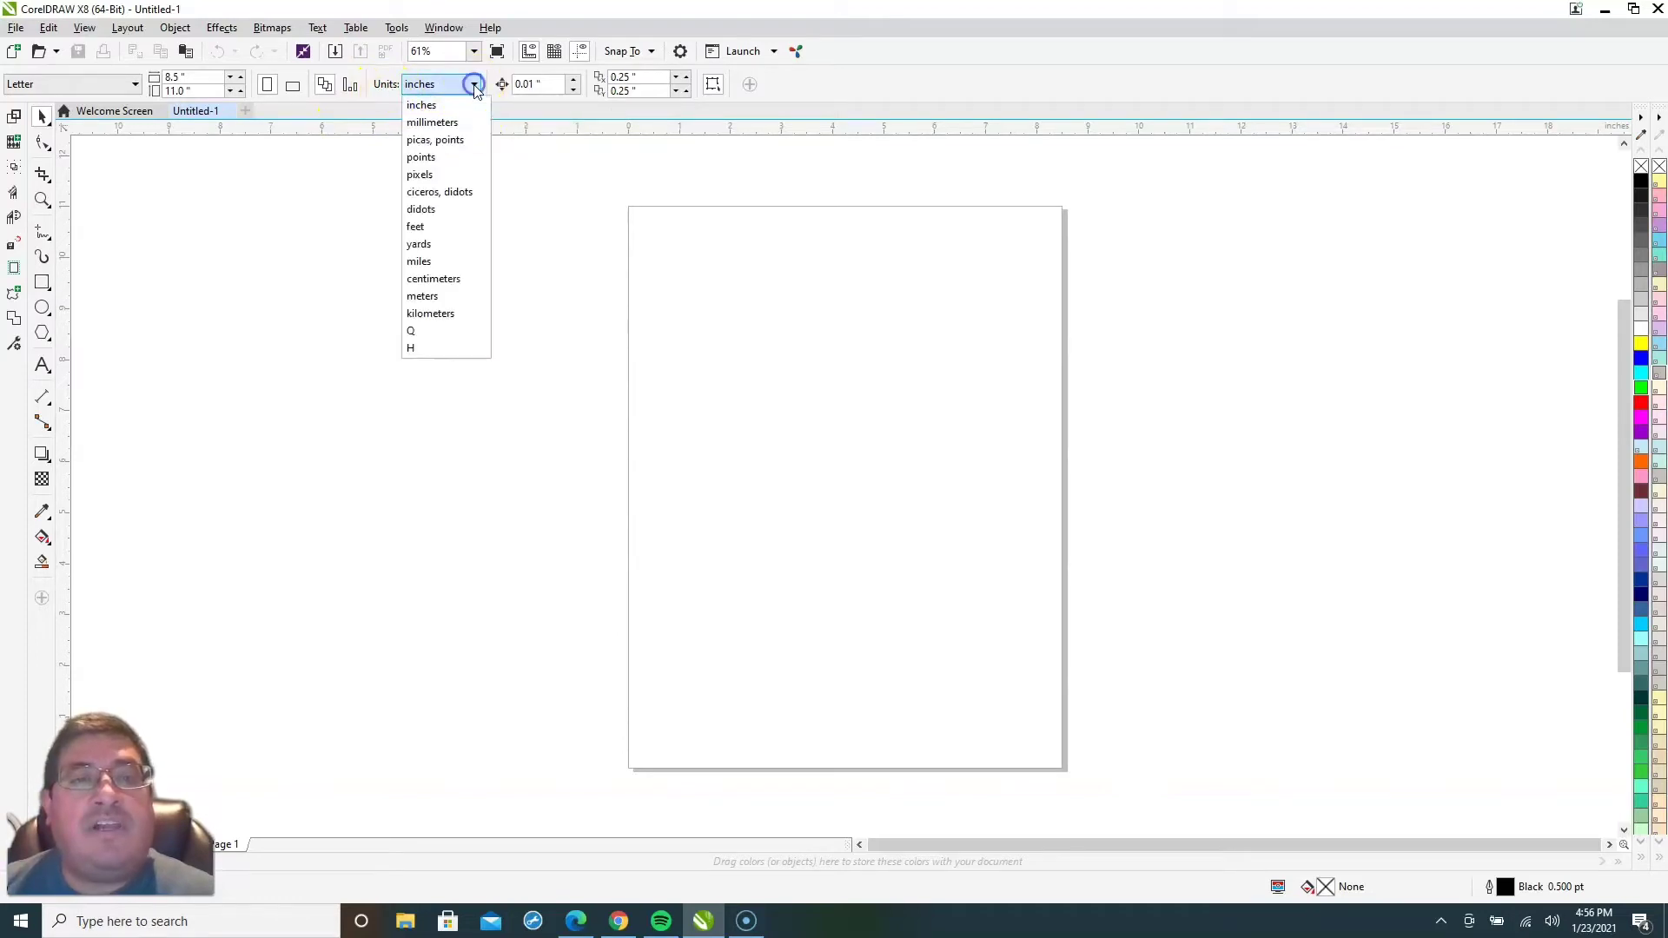
{"action": "left_click", "coordinate": [433, 176]}
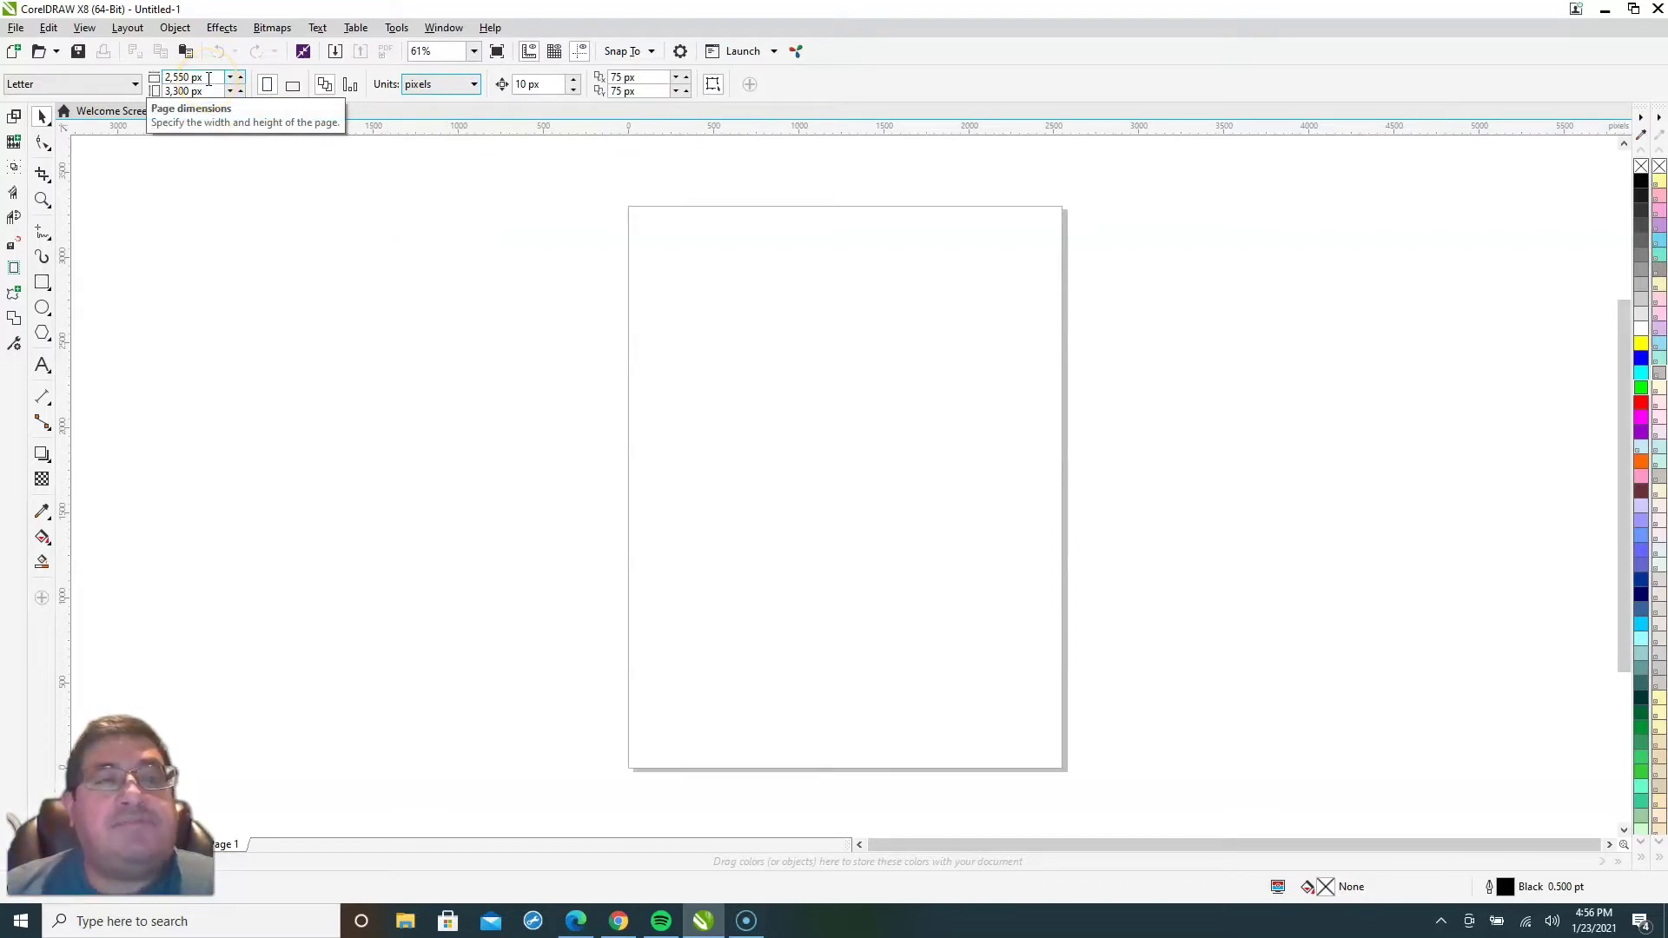
- Set the page size to 1920 px wide by 1080 px high
{"action": "left_click", "coordinate": [253, 212]}
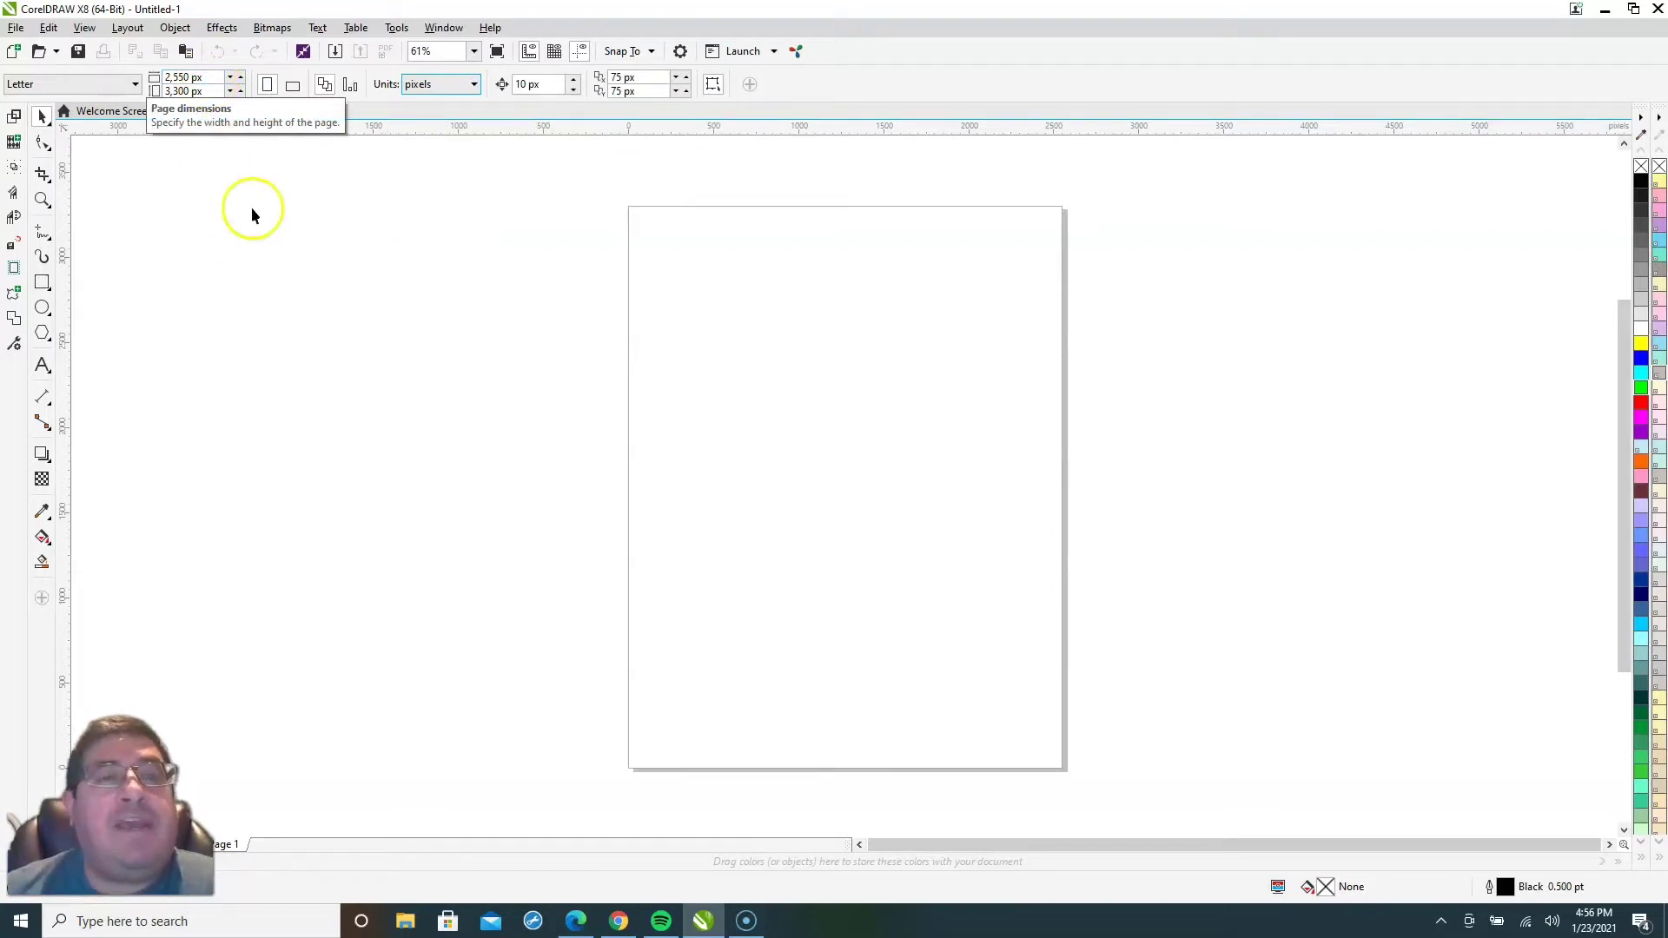
{"action": "left_click", "coordinate": [216, 77]}
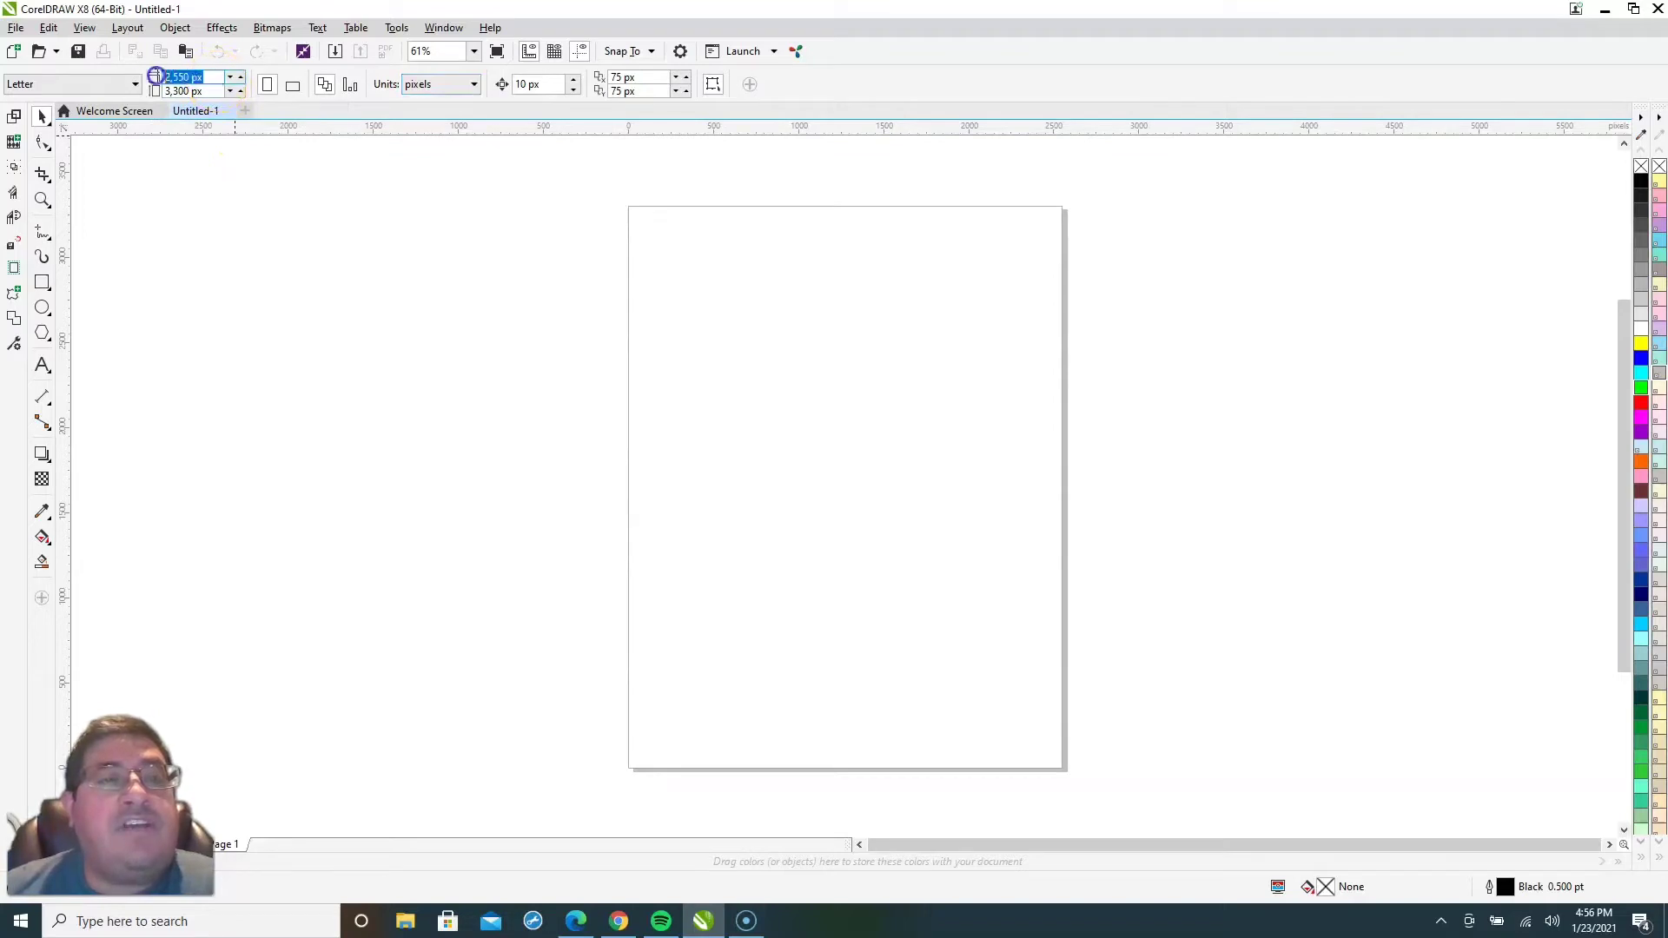
{"action": "type", "text": "1"}
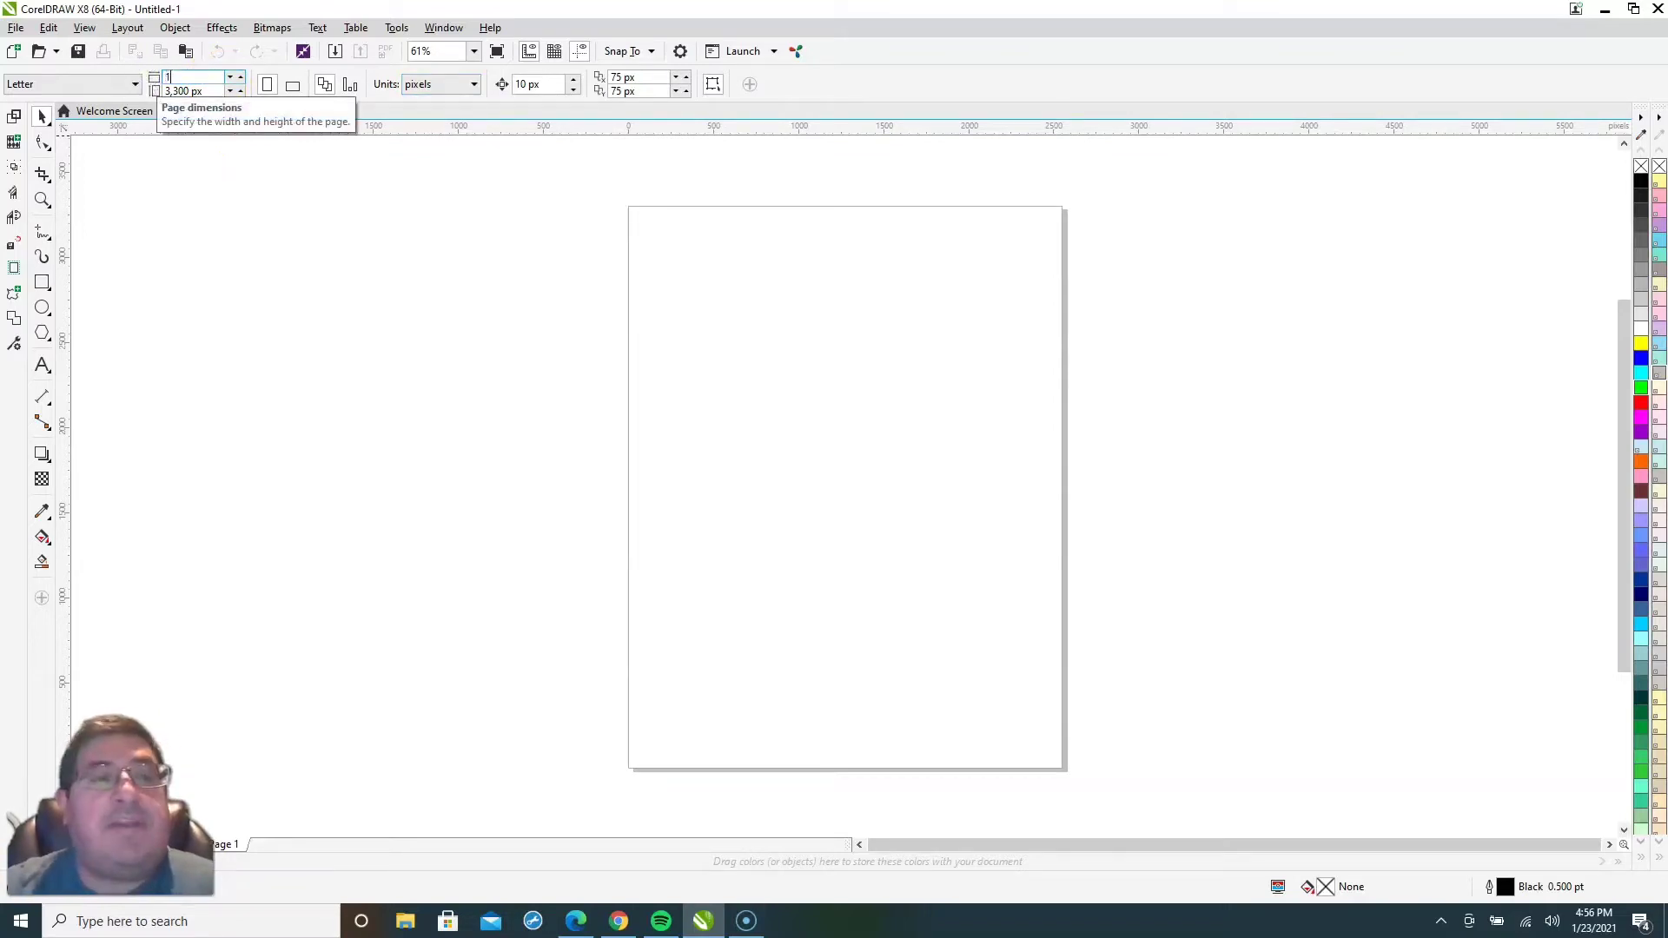
{"action": "type", "text": "920"}
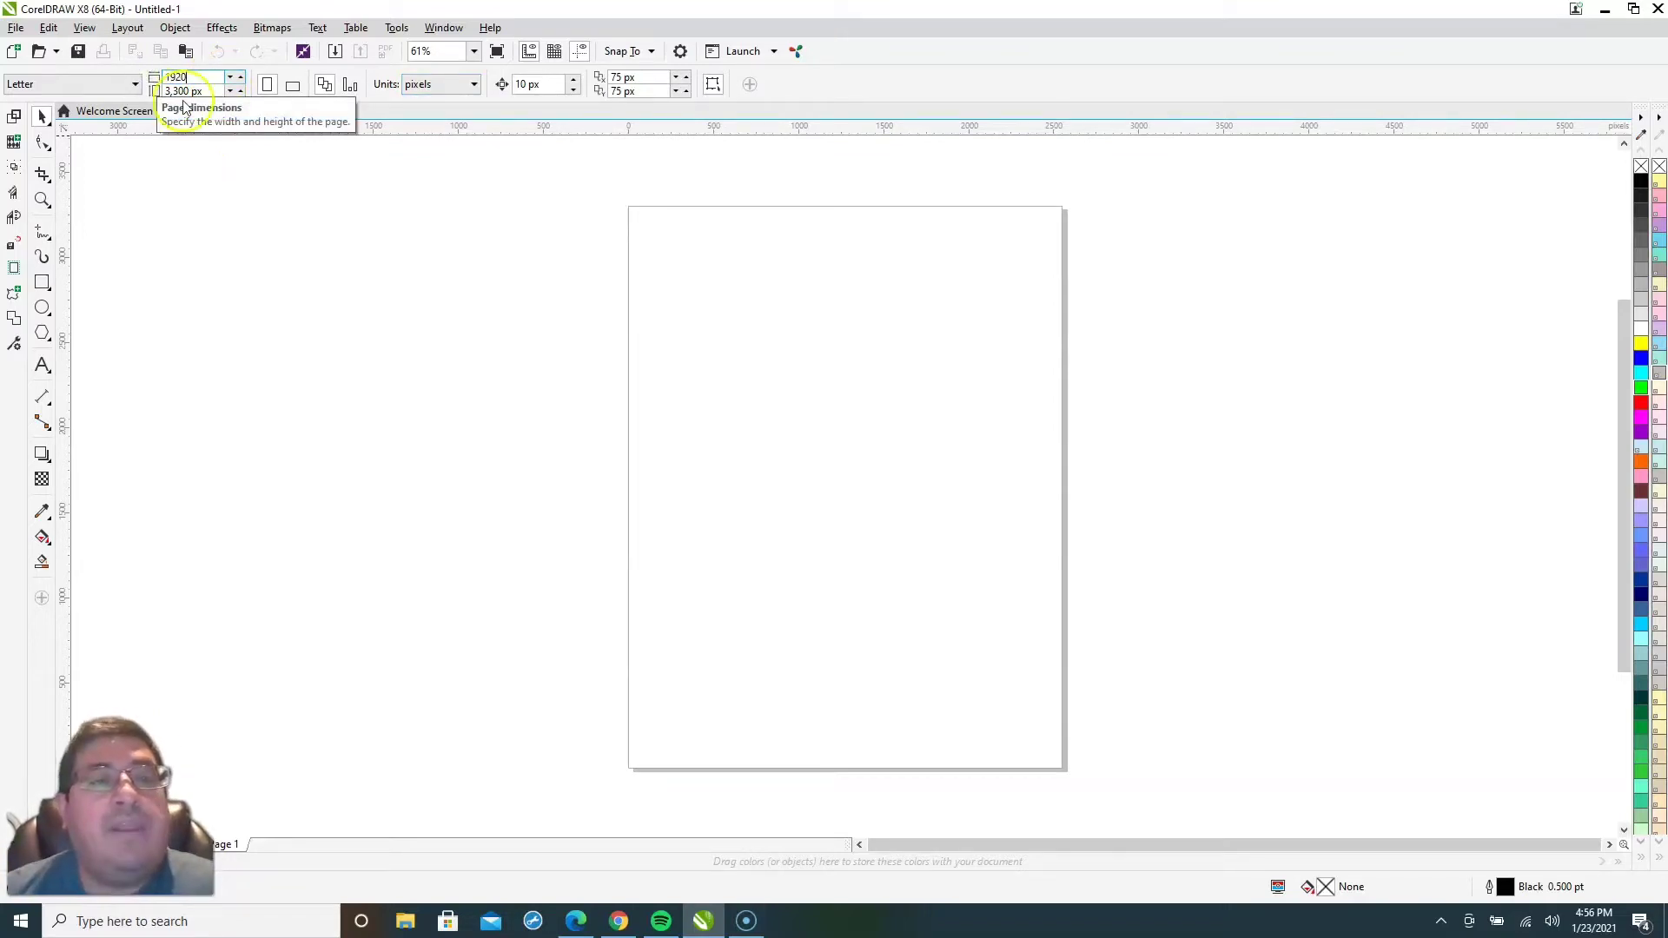
{"action": "left_click", "coordinate": [211, 90]}
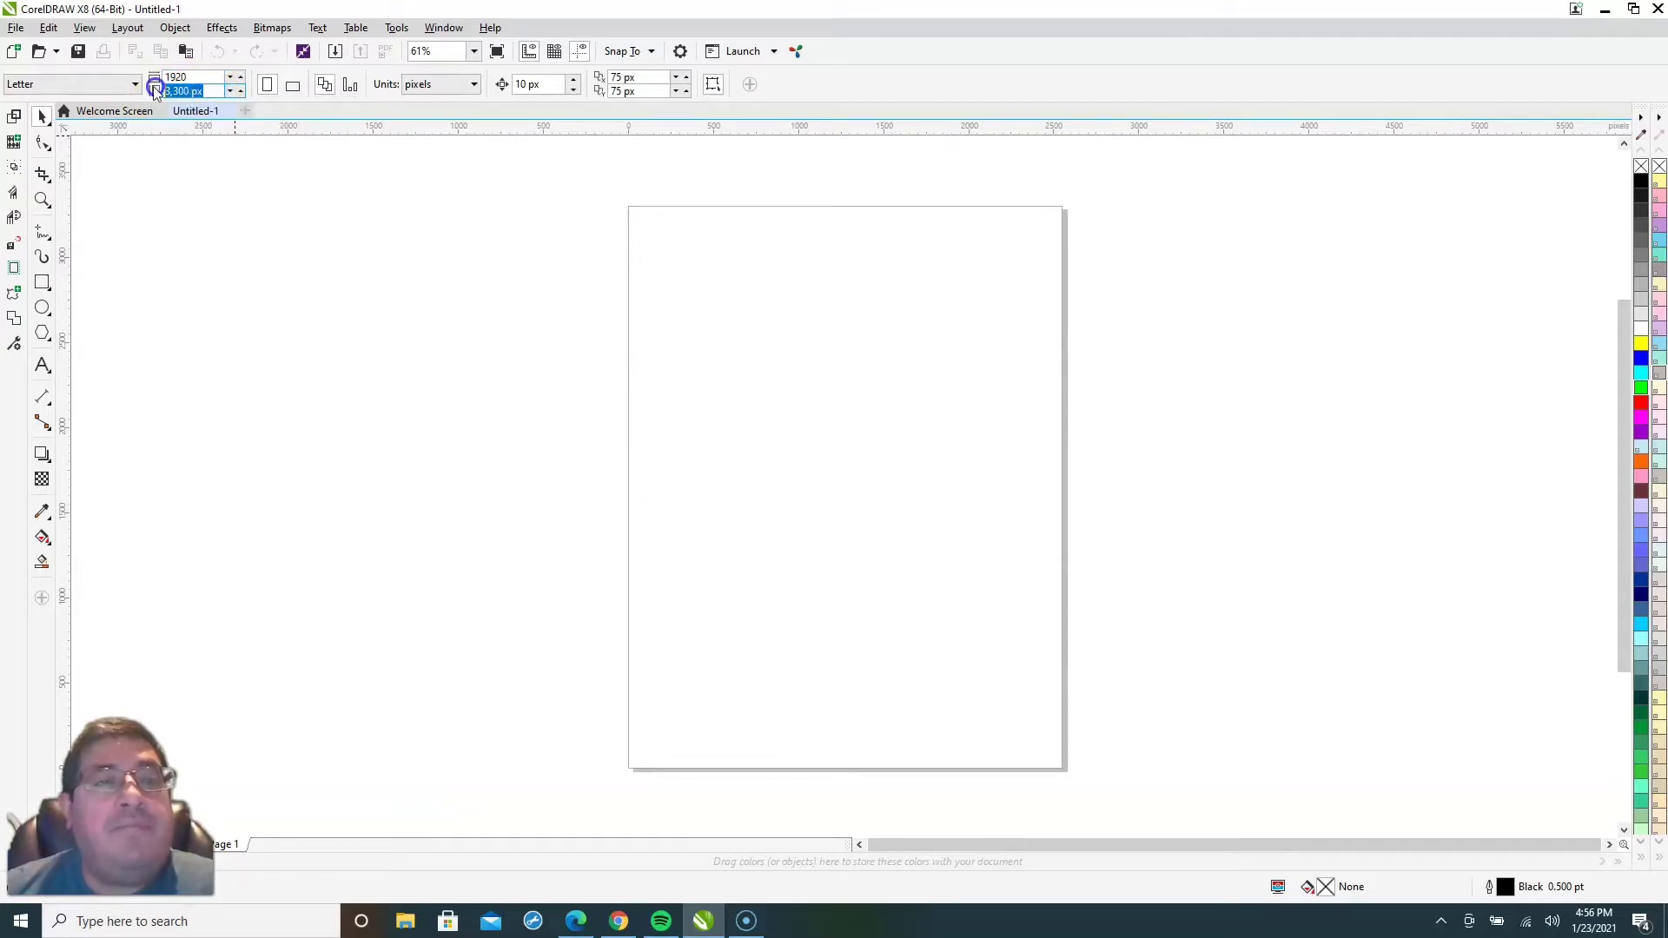
{"action": "type", "text": "1"}
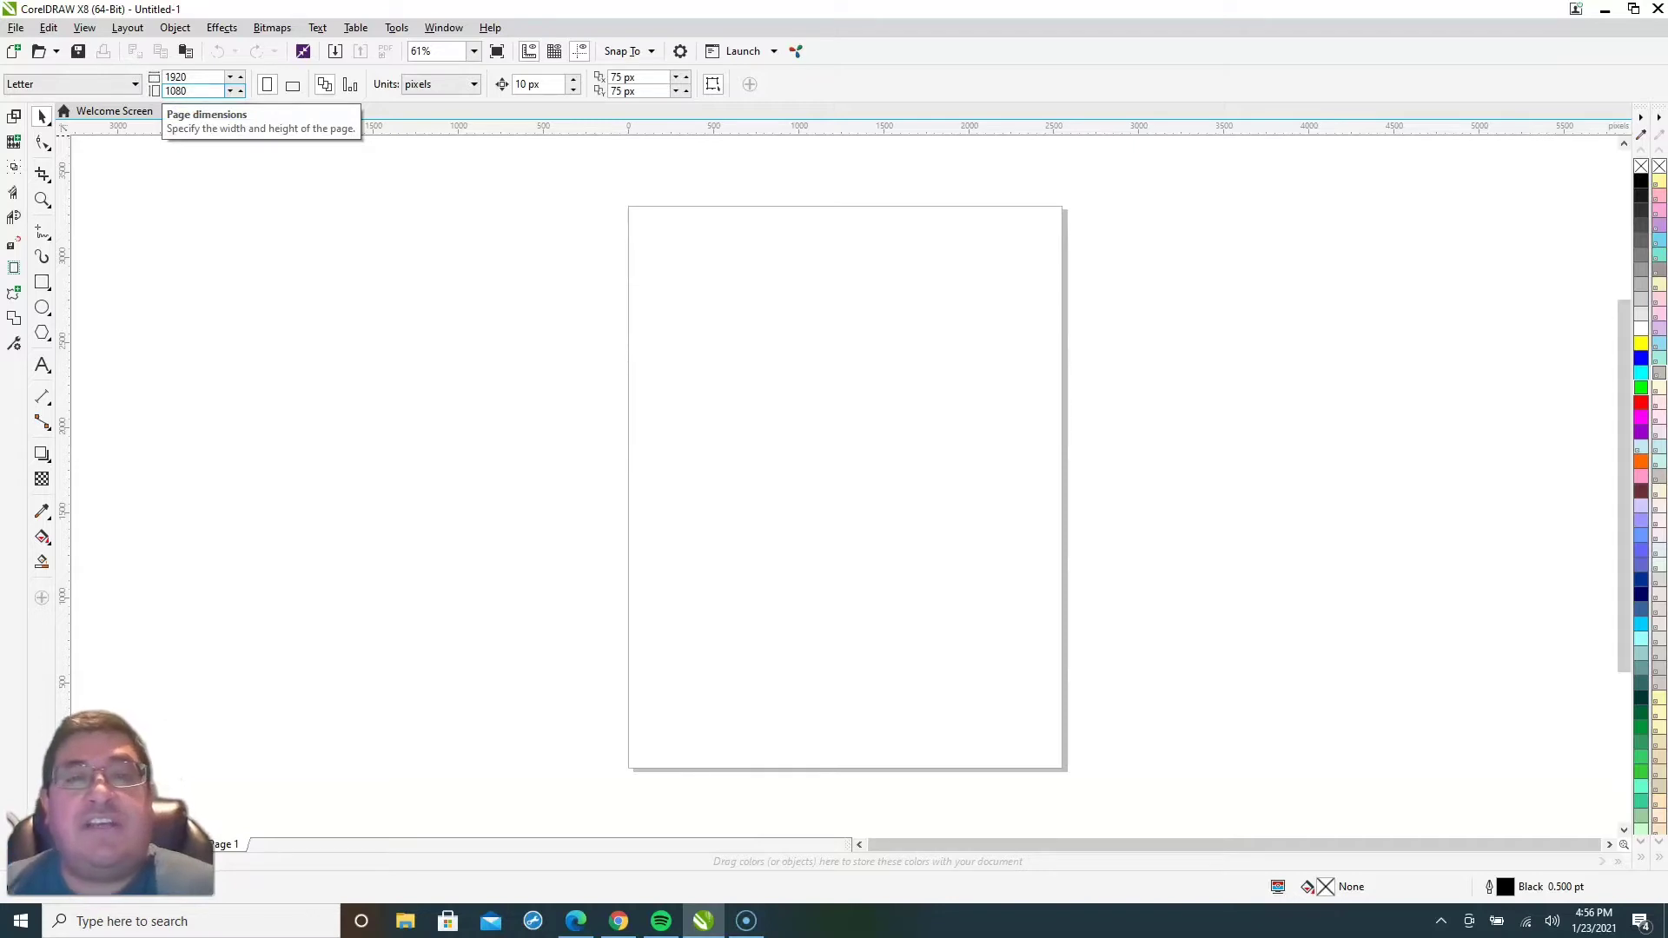
{"action": "key", "text": "Return"}
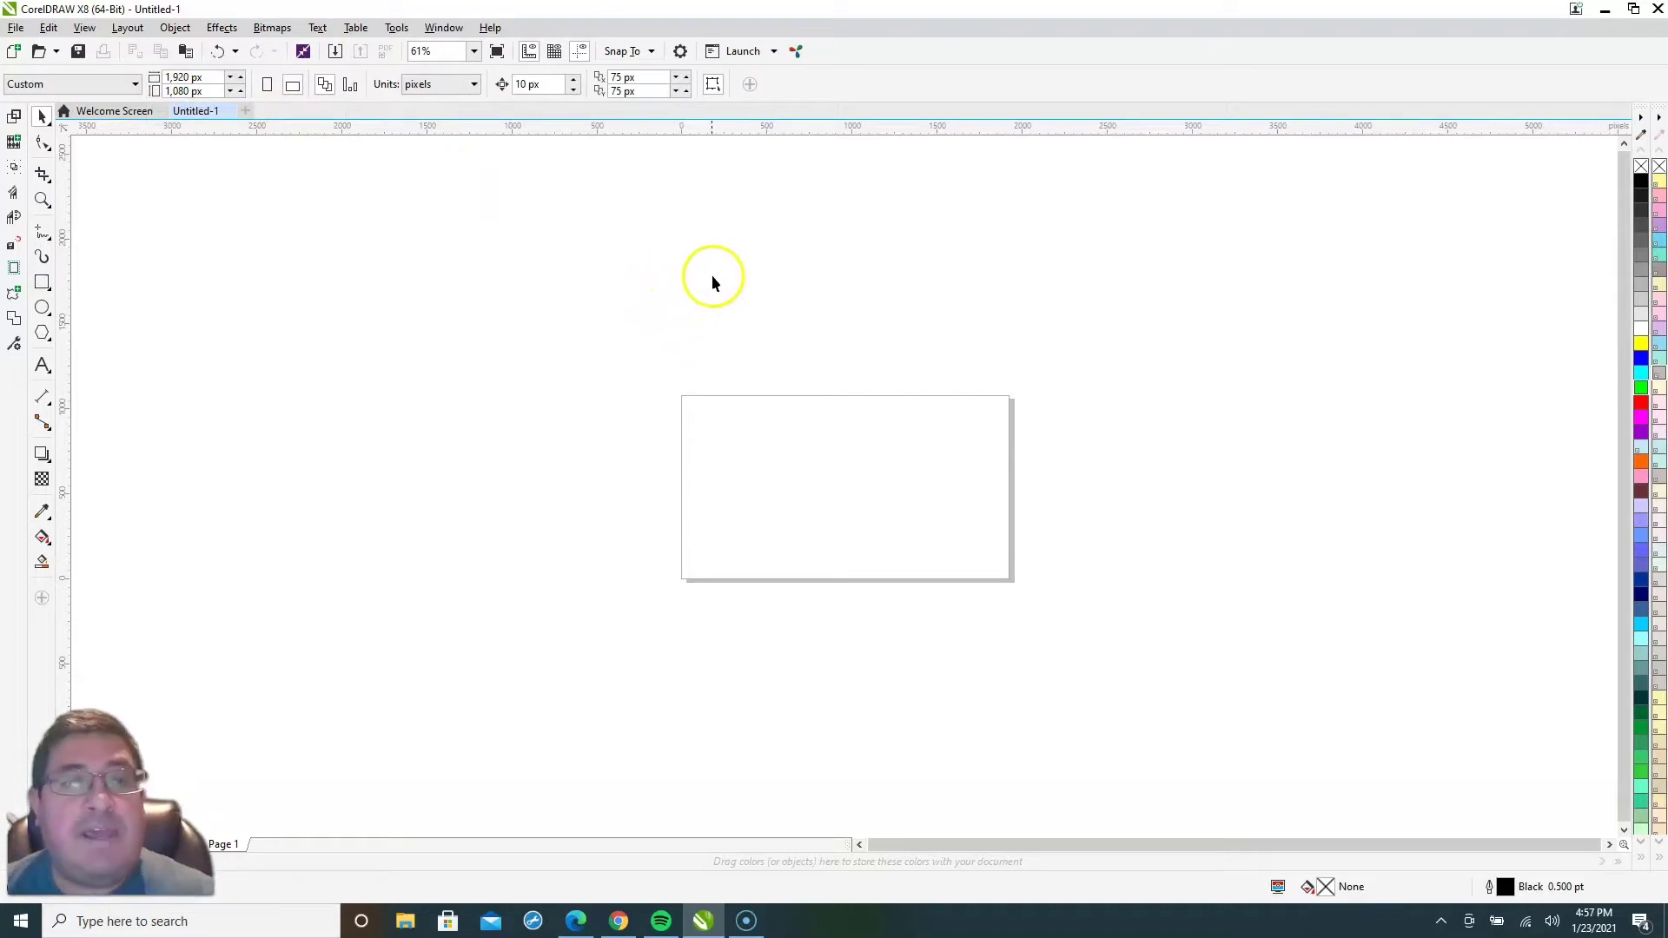
- Draw a rectangle of about 1940 by 1093 px covering the whole page and fill it with black
{"action": "left_click", "coordinate": [42, 282]}
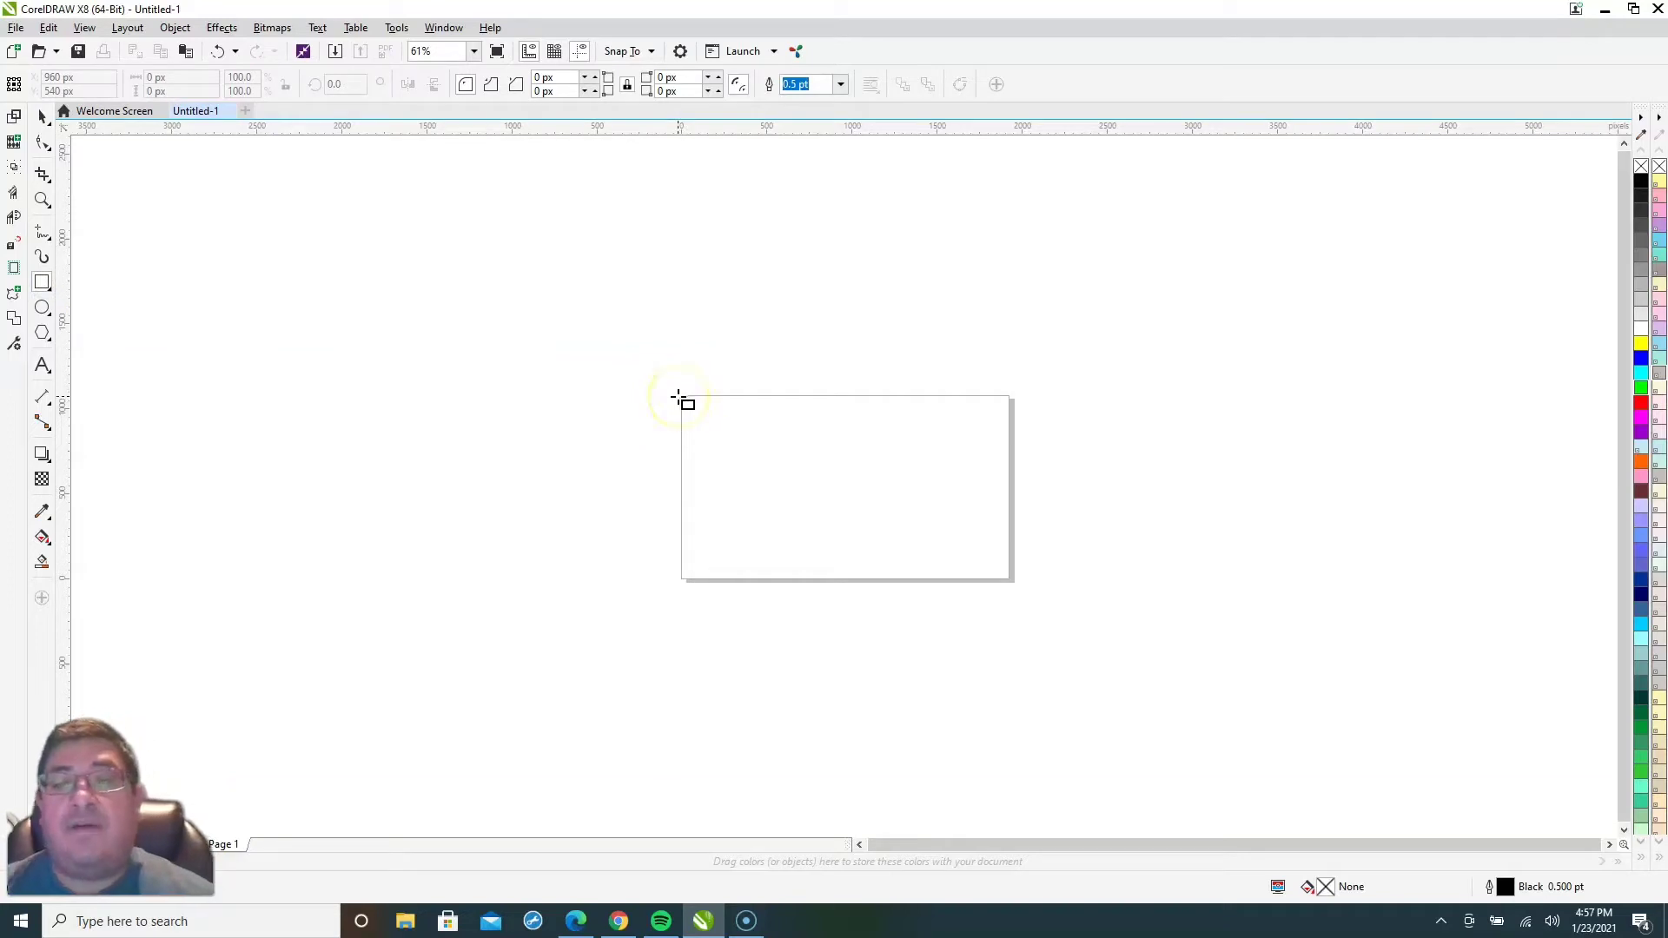
{"action": "left_click_drag", "start_coordinate": [681, 396], "coordinate": [1013, 581]}
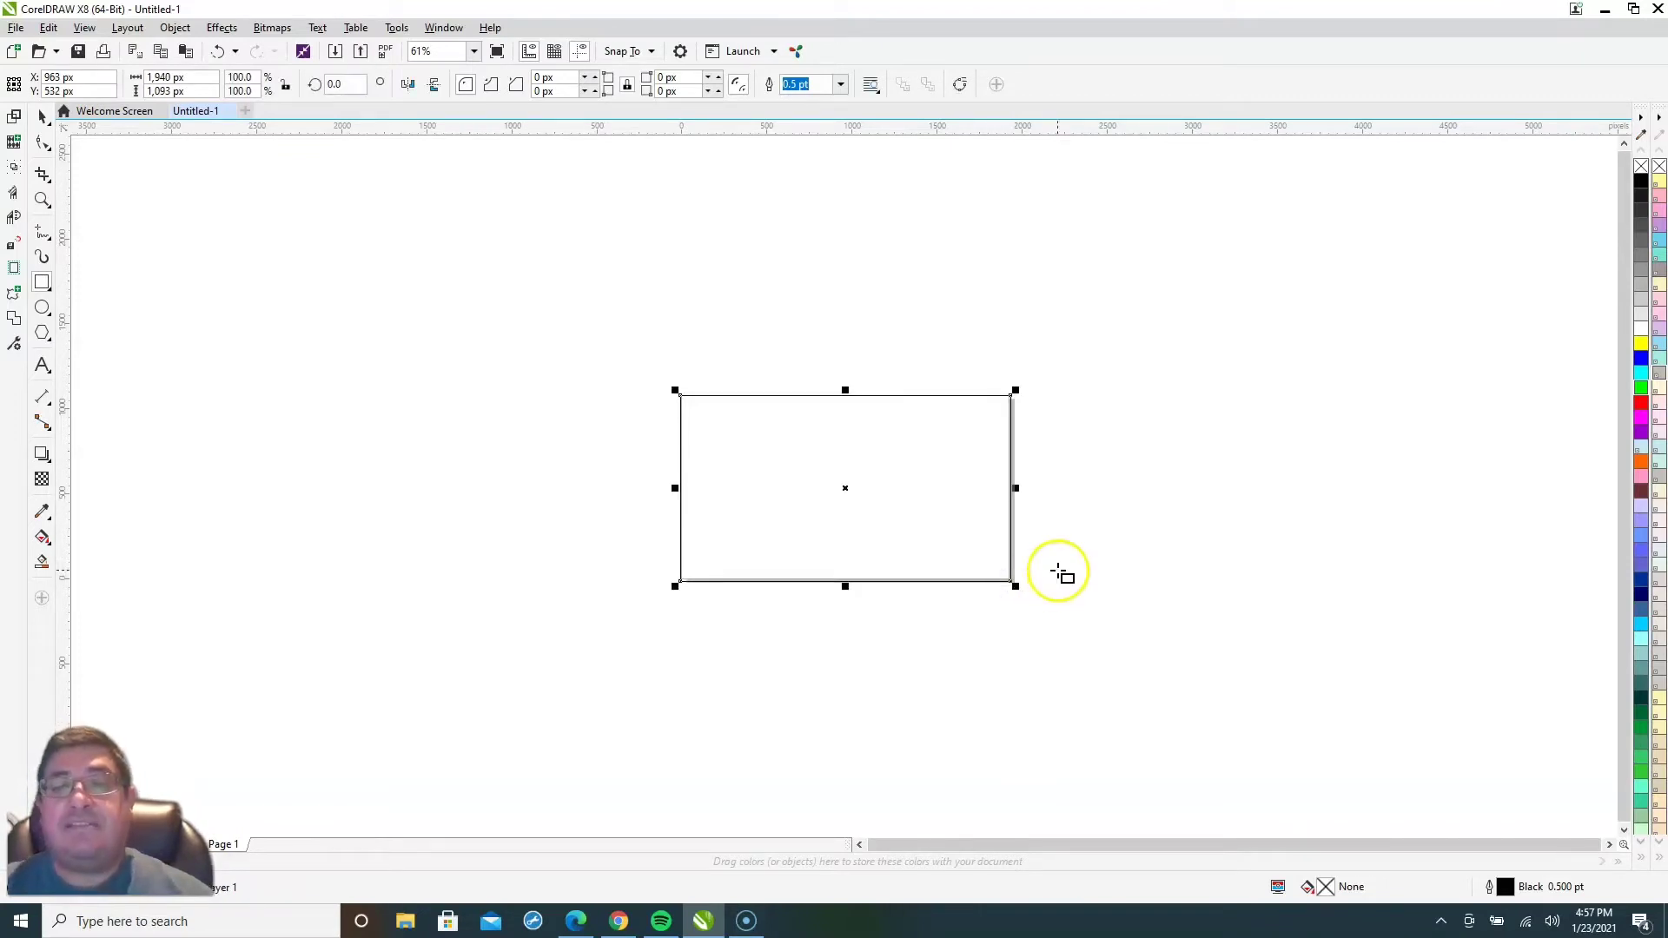
{"action": "left_click", "coordinate": [1640, 182]}
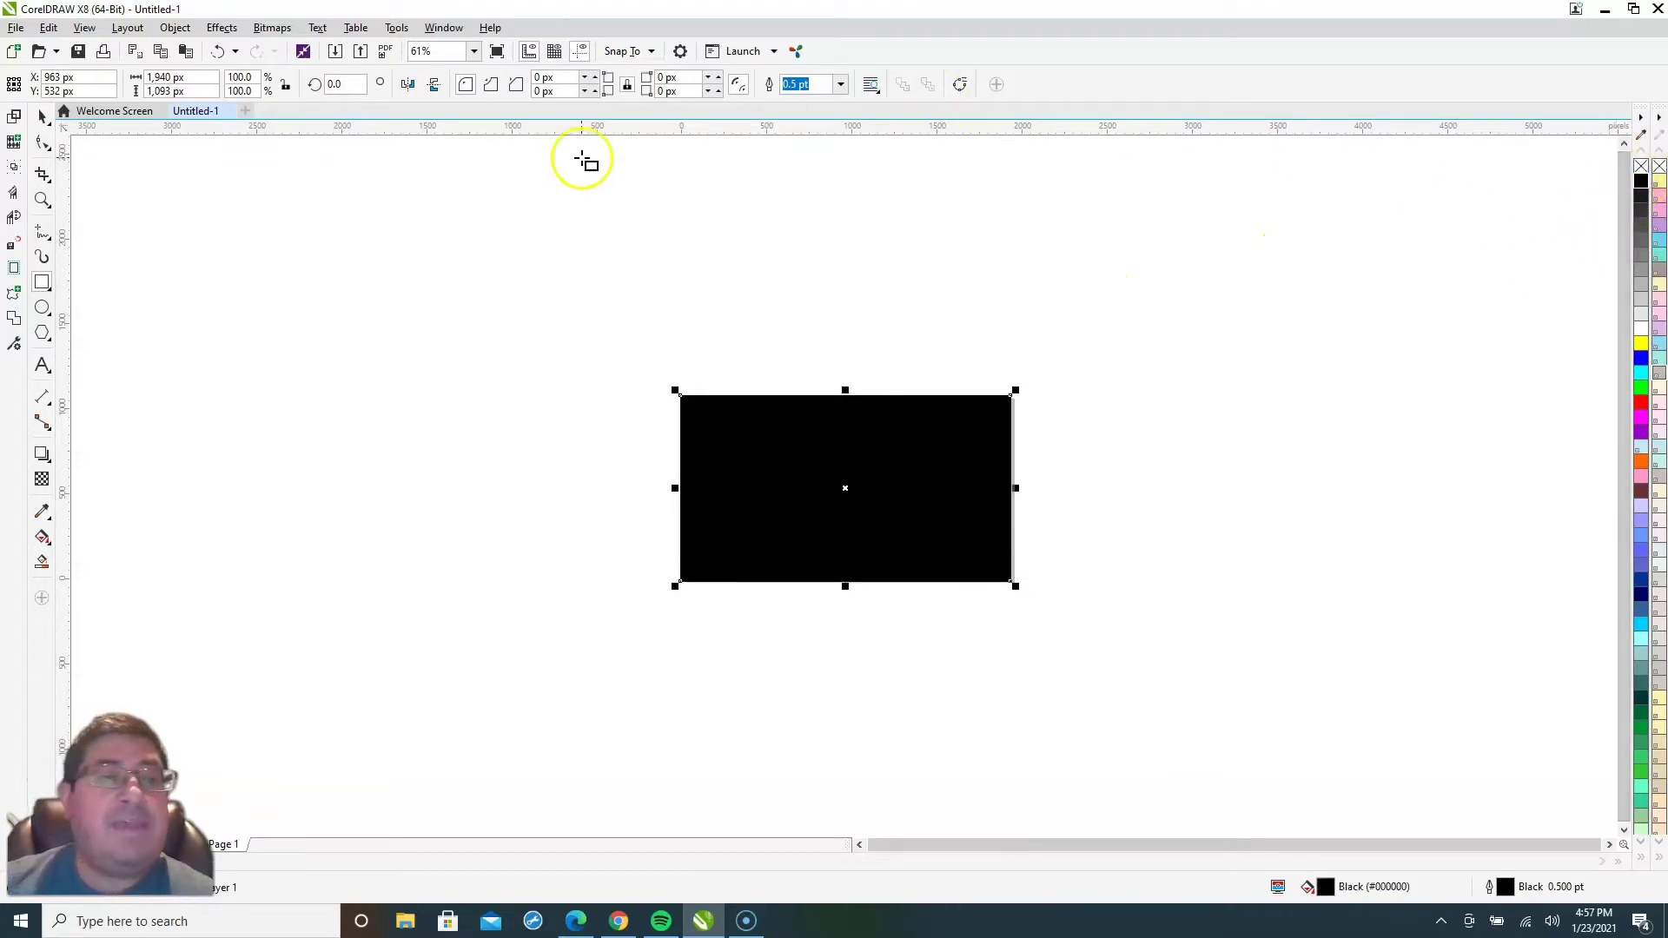
- Add the text "ROCKIN PRINTZ" on the empty area above and to the left of the page
{"action": "left_click", "coordinate": [44, 367]}
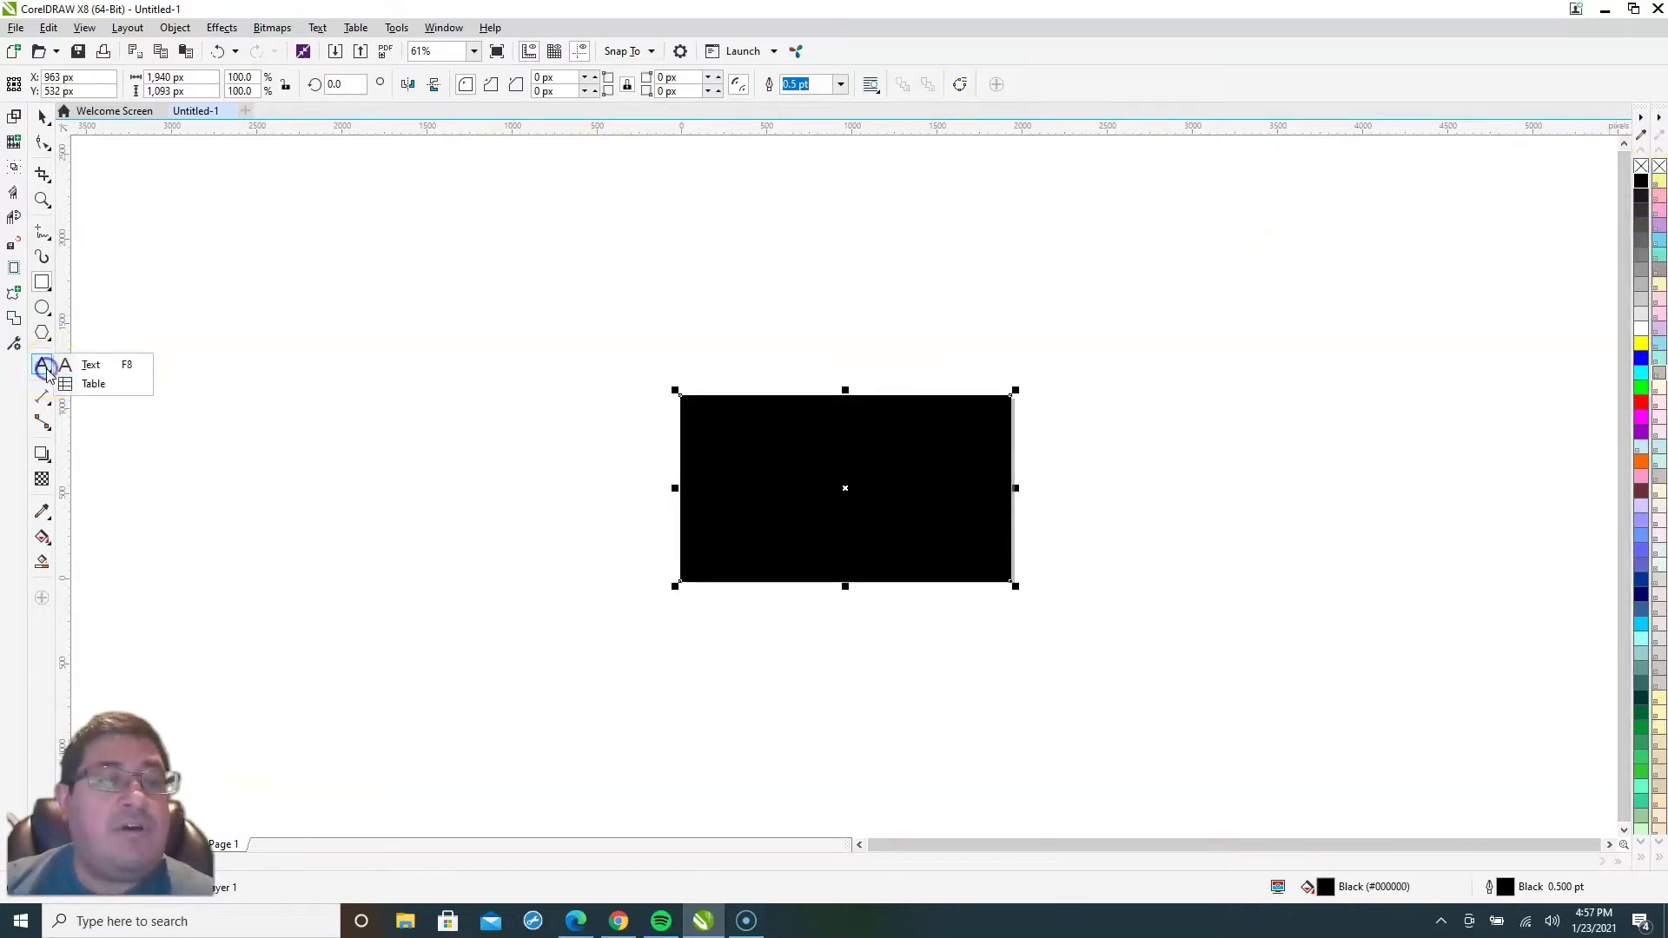
{"action": "left_click", "coordinate": [102, 369]}
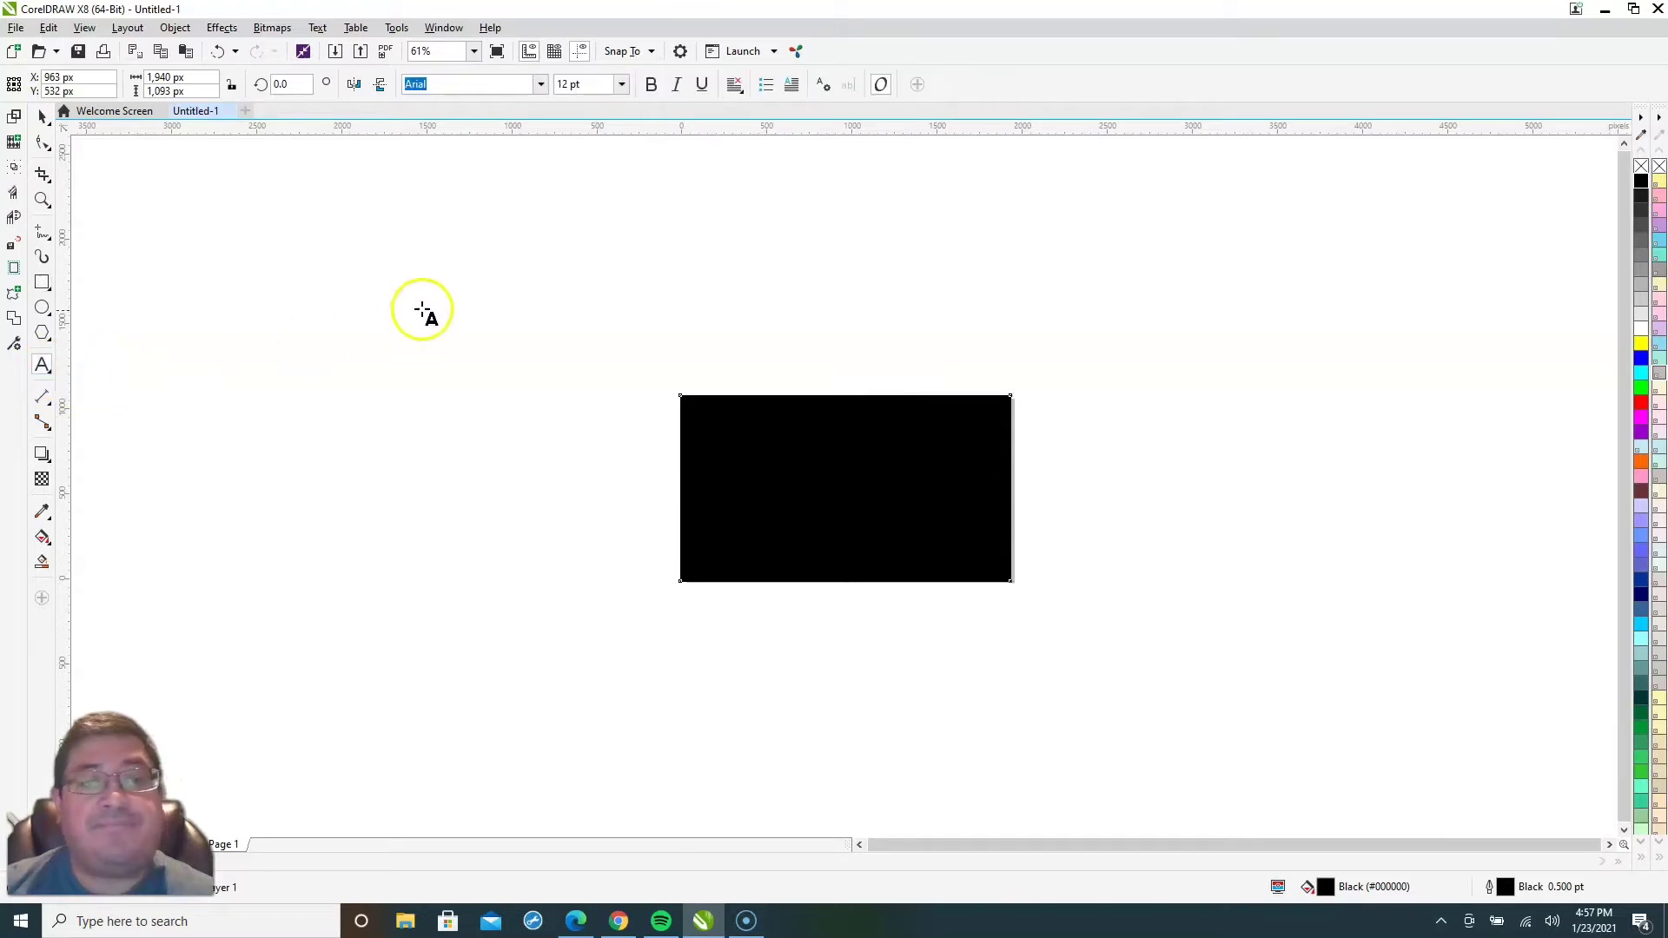
{"action": "left_click", "coordinate": [410, 271]}
{"action": "left_click", "coordinate": [459, 393]}
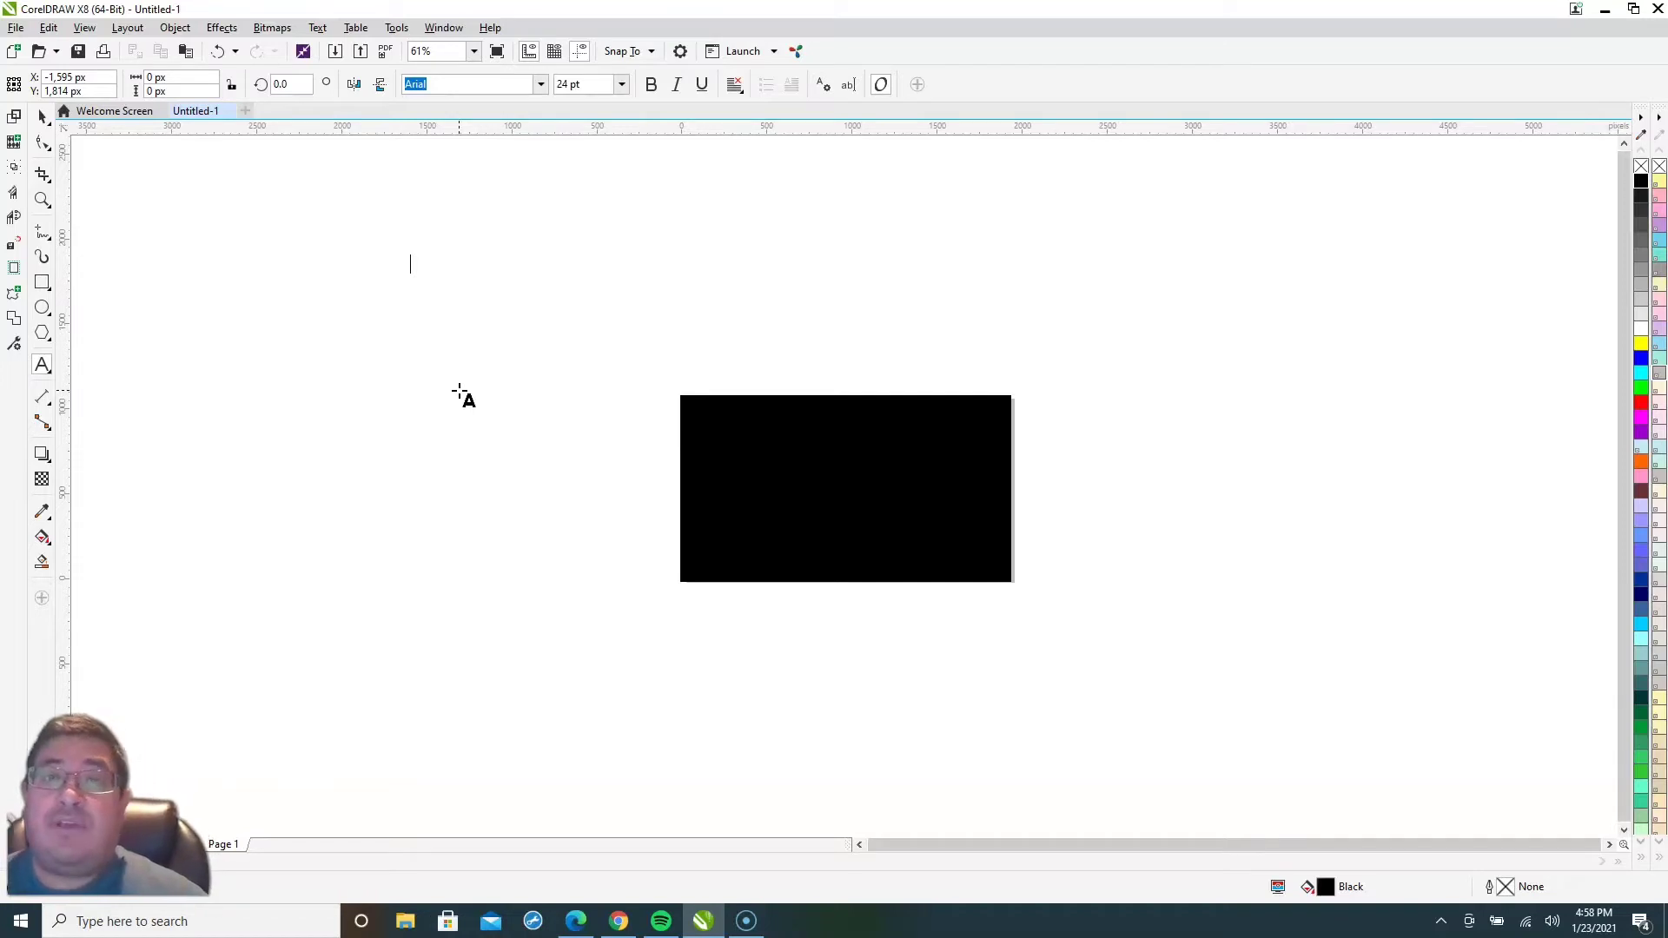
{"action": "left_click", "coordinate": [513, 227]}
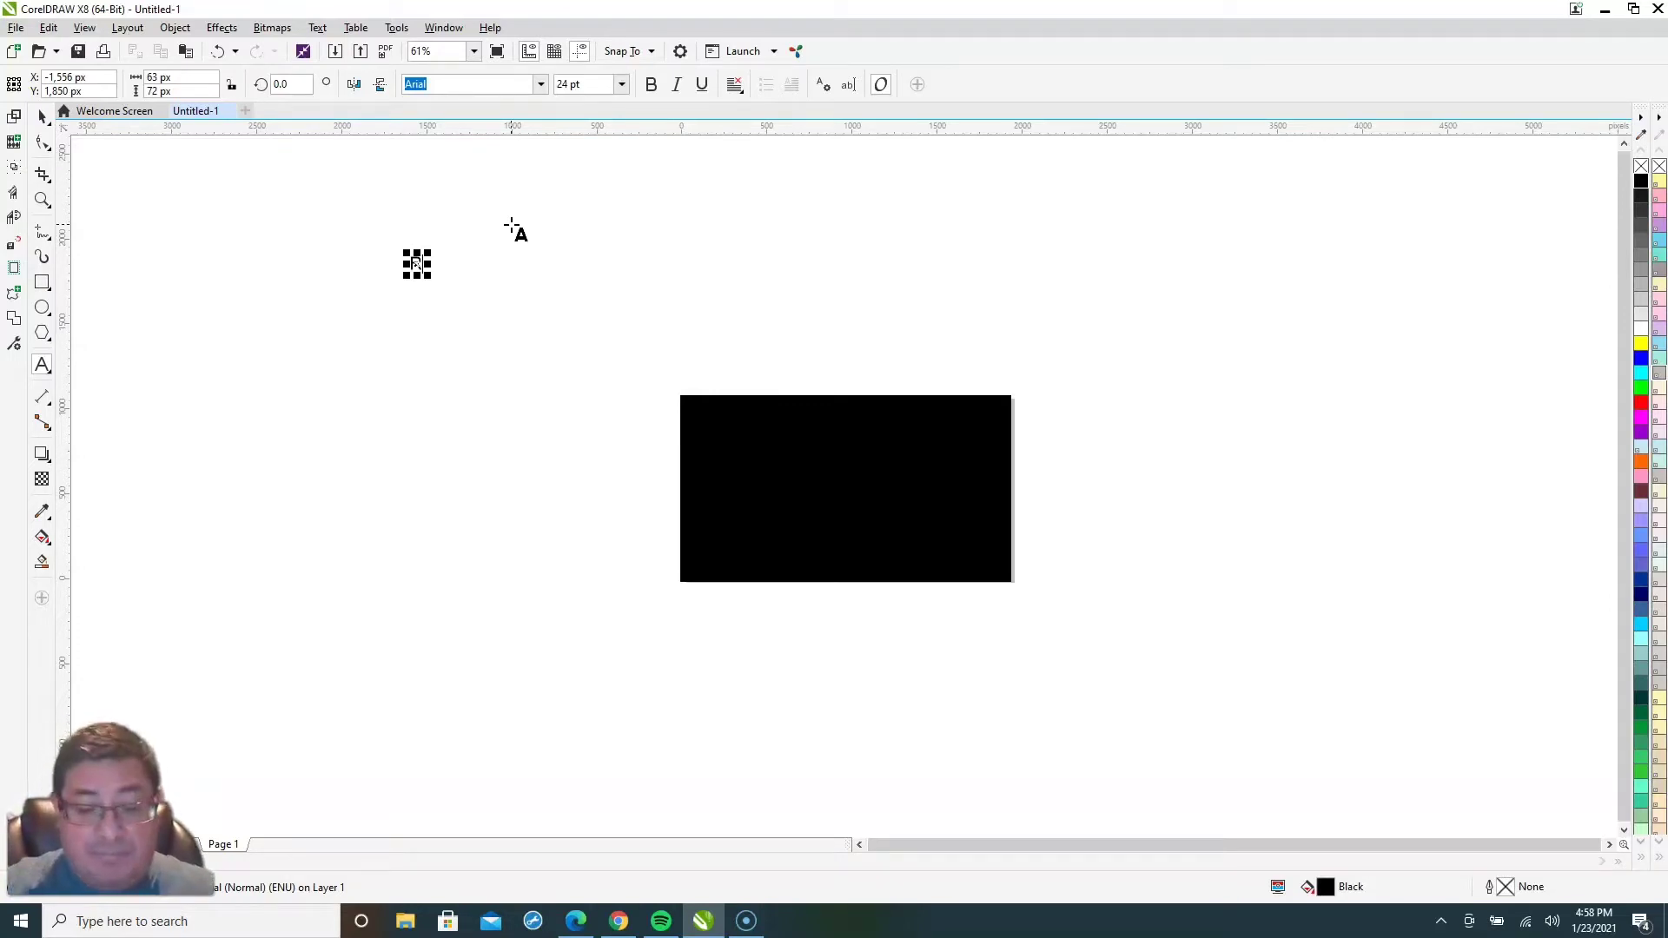
{"action": "type", "text": "RO"}
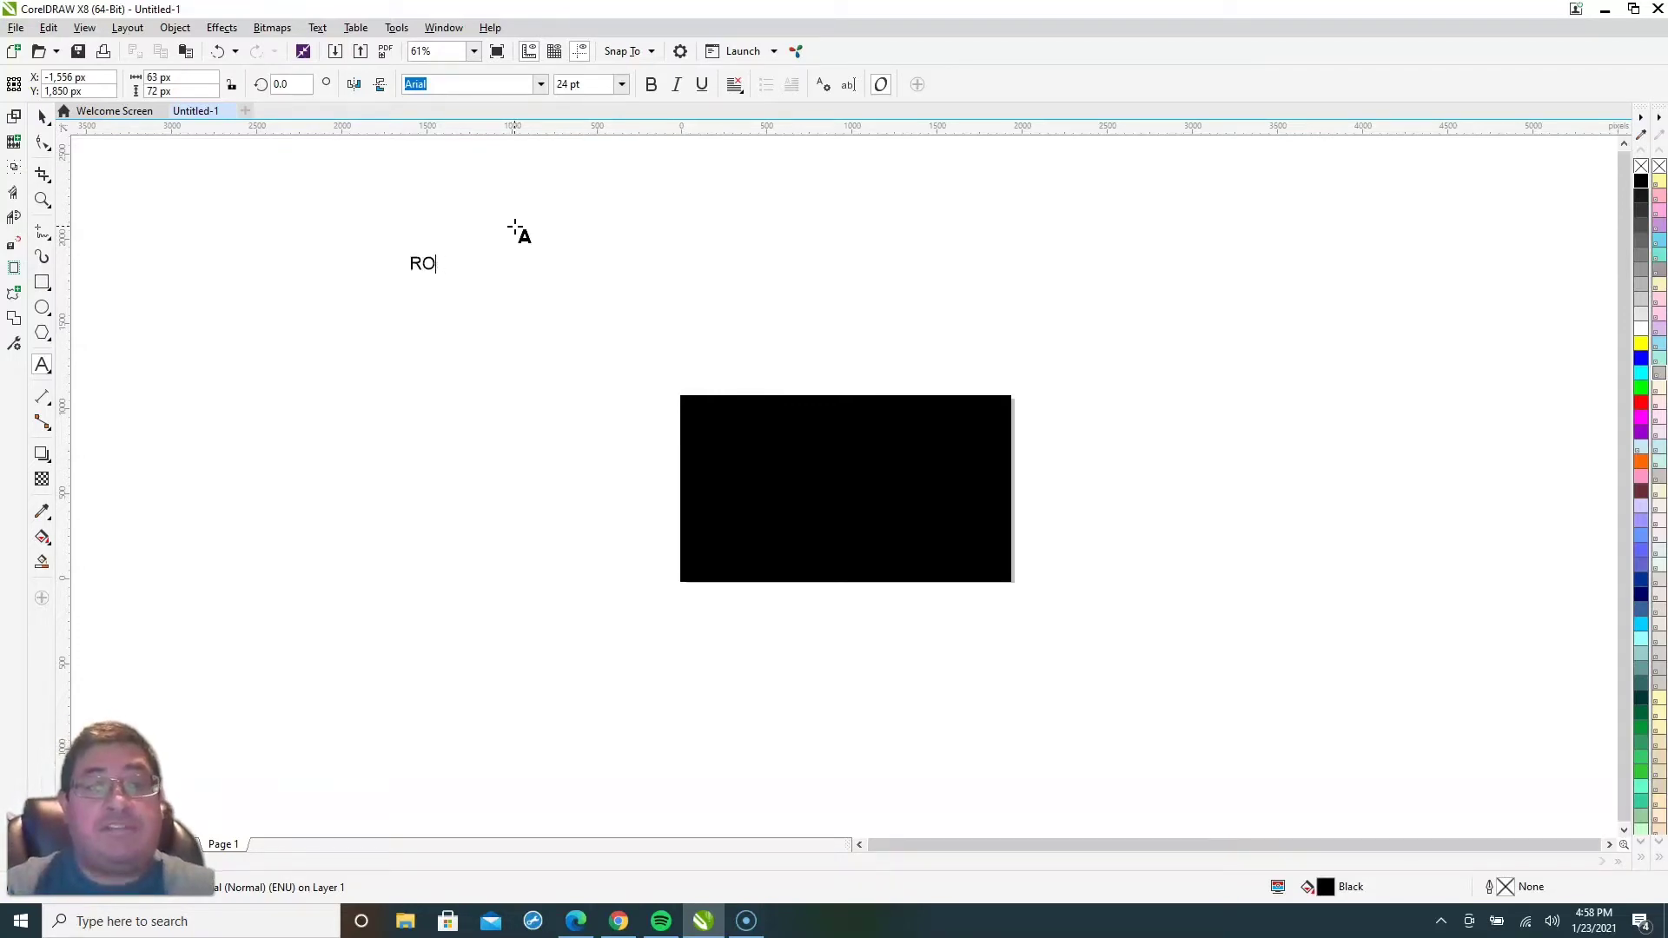
{"action": "key", "text": "BackSpace"}
{"action": "type", "text": "oel"}
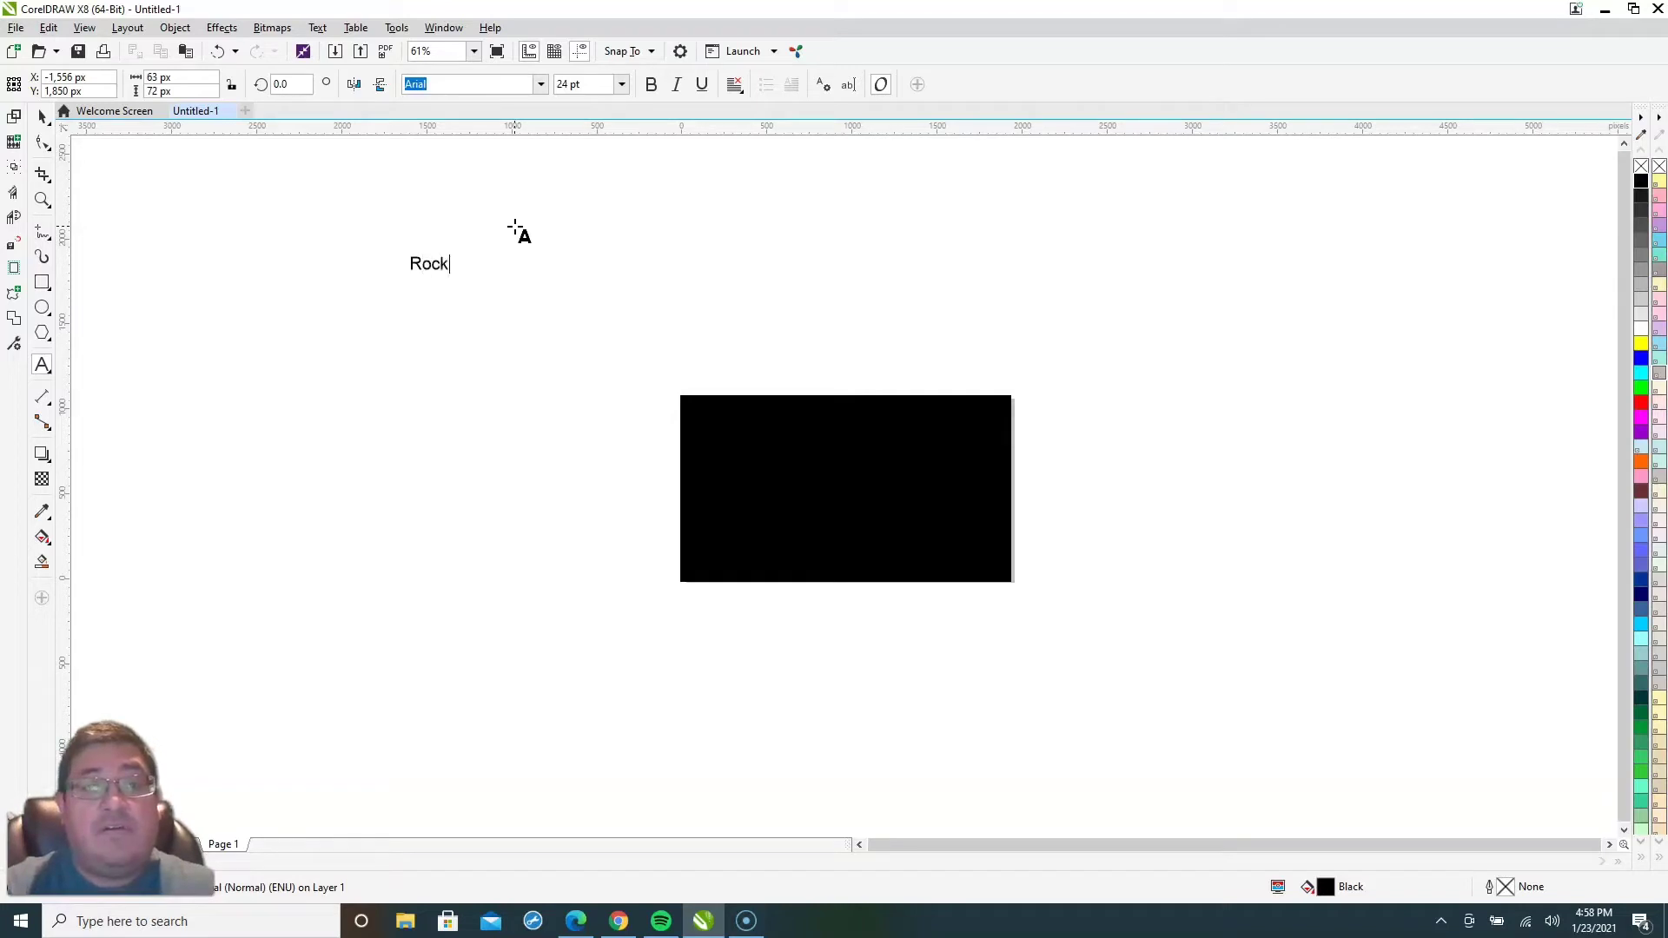
{"action": "key", "text": "BackSpace"}
{"action": "key", "text": "BackSpace"}
{"action": "key", "text": "BackSpace"}
{"action": "type", "text": "O"}
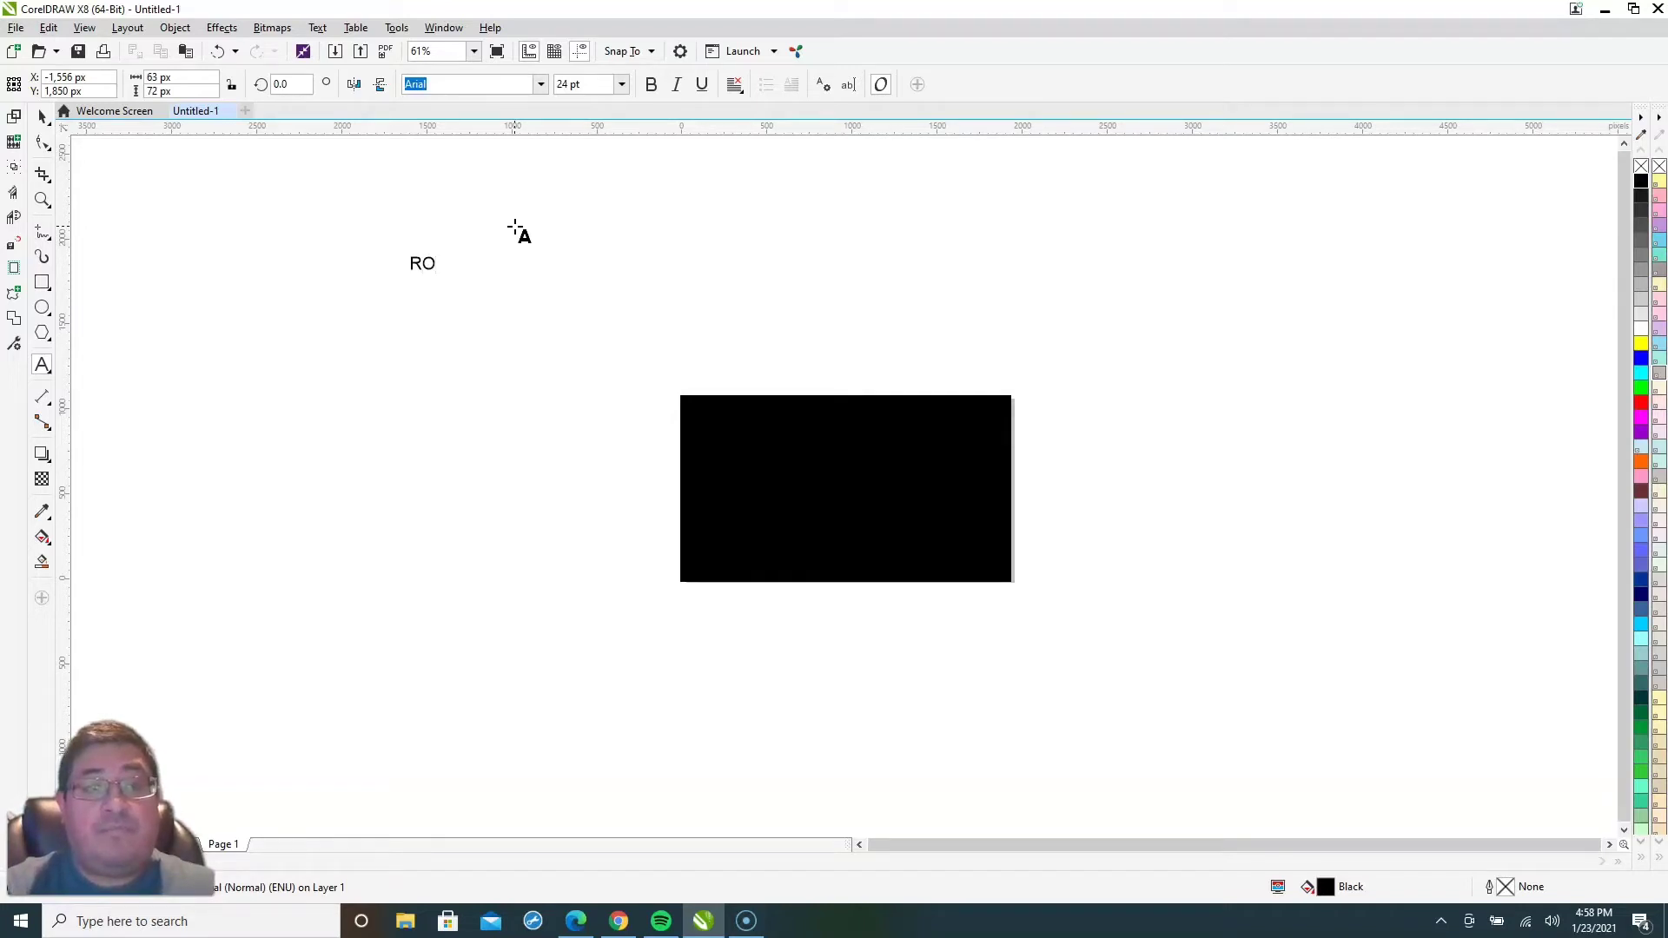
{"action": "type", "text": "CKIN PRI"}
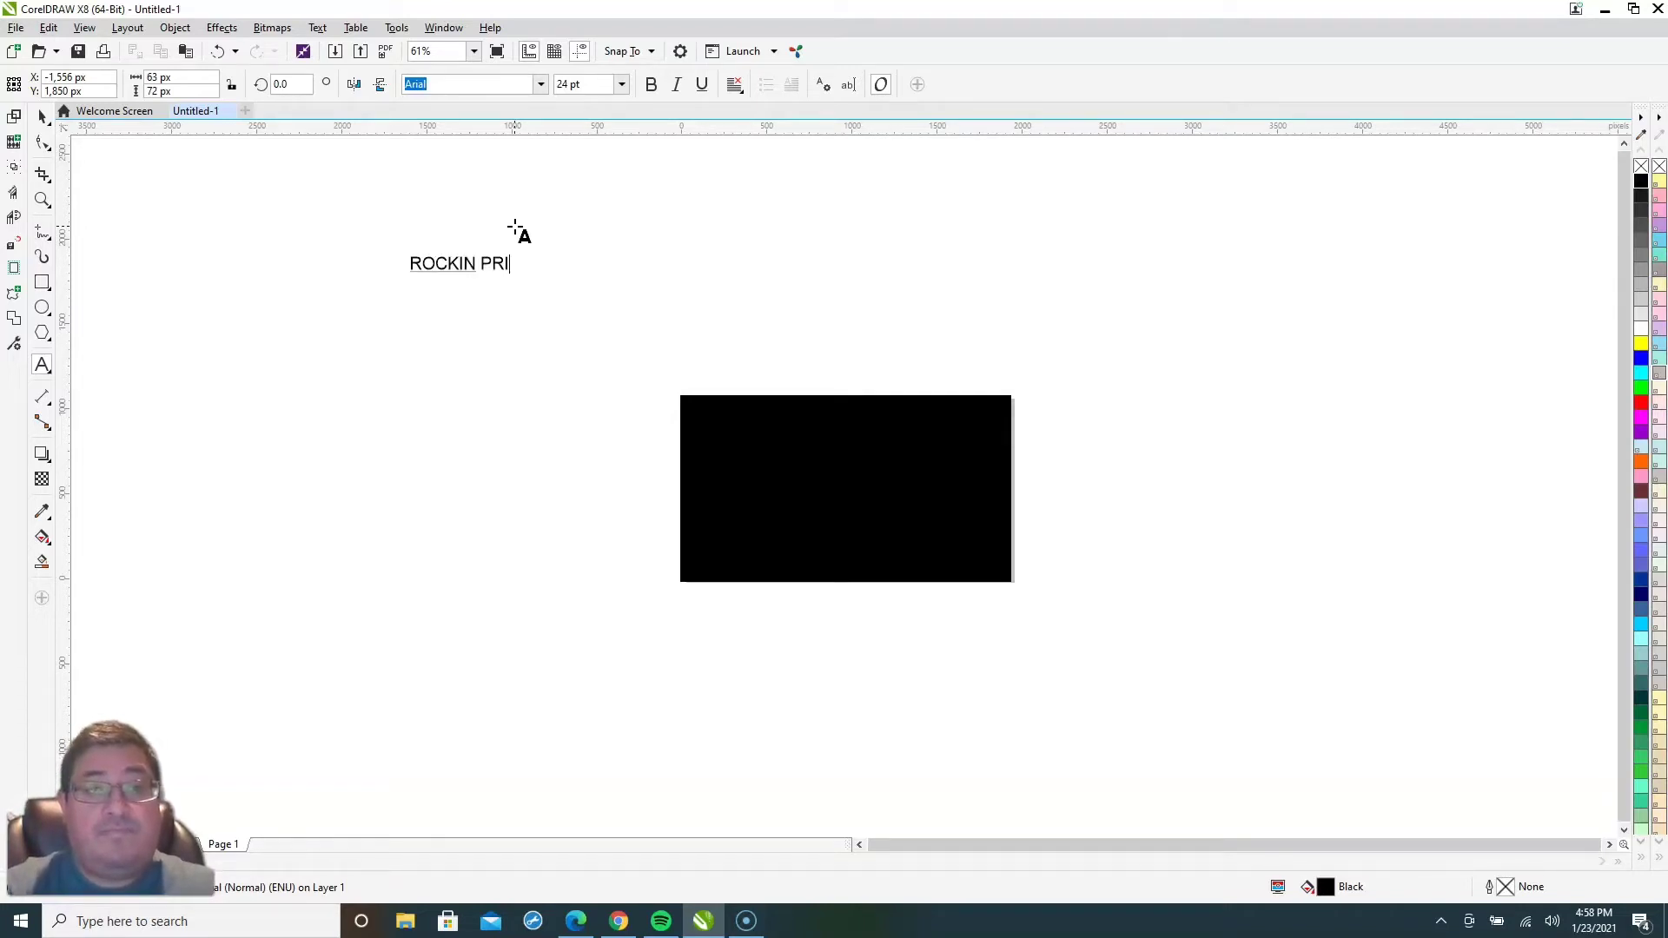
{"action": "type", "text": "NTZ"}
- Add the lines "THUMBNAIL" and "TUTORIAL" below "ROCKIN PRINTZ", with a blank line between each of the three lines
{"action": "key", "text": "Return"}
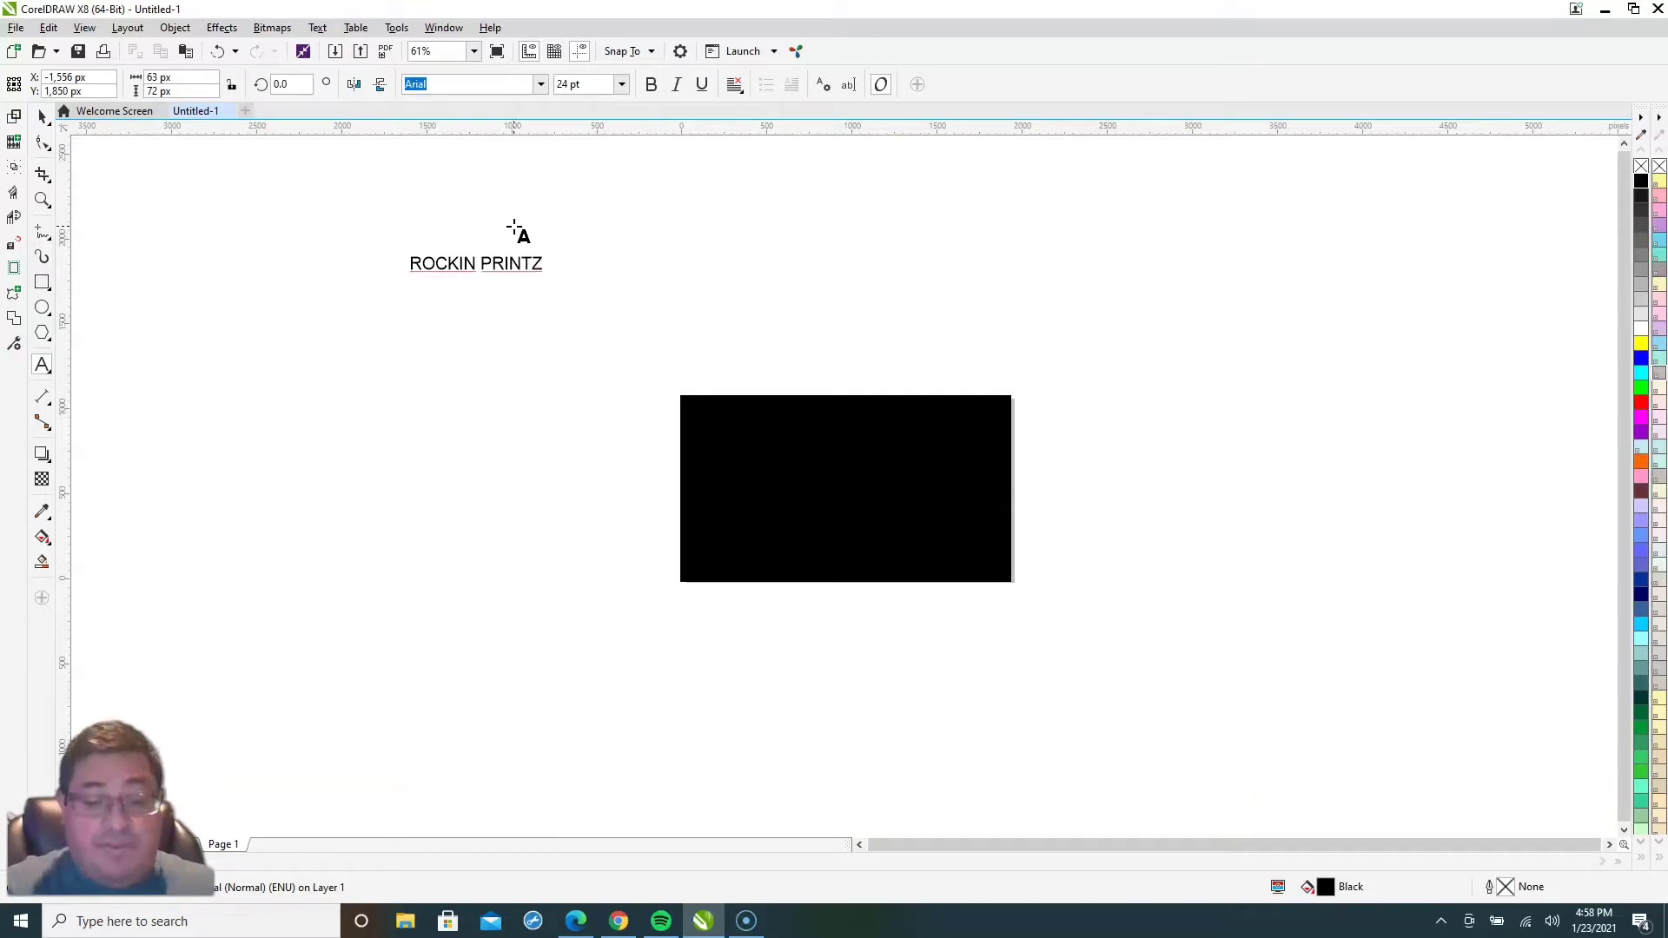
{"action": "type", "text": "THUMB"}
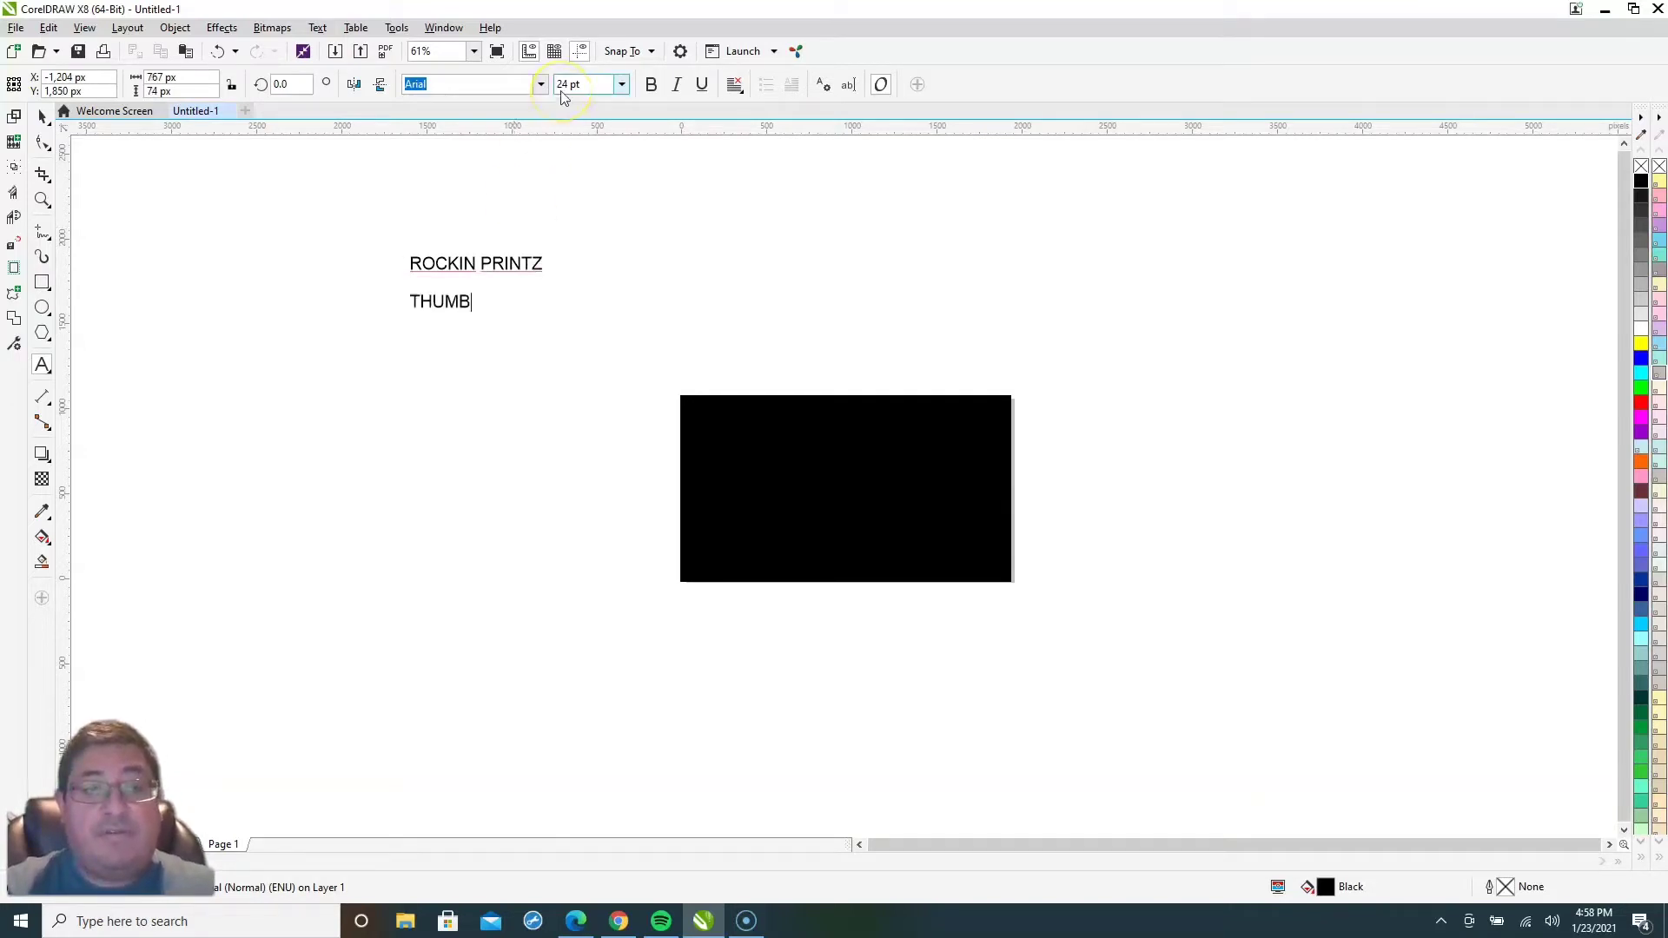
{"action": "type", "text": "NAIL"}
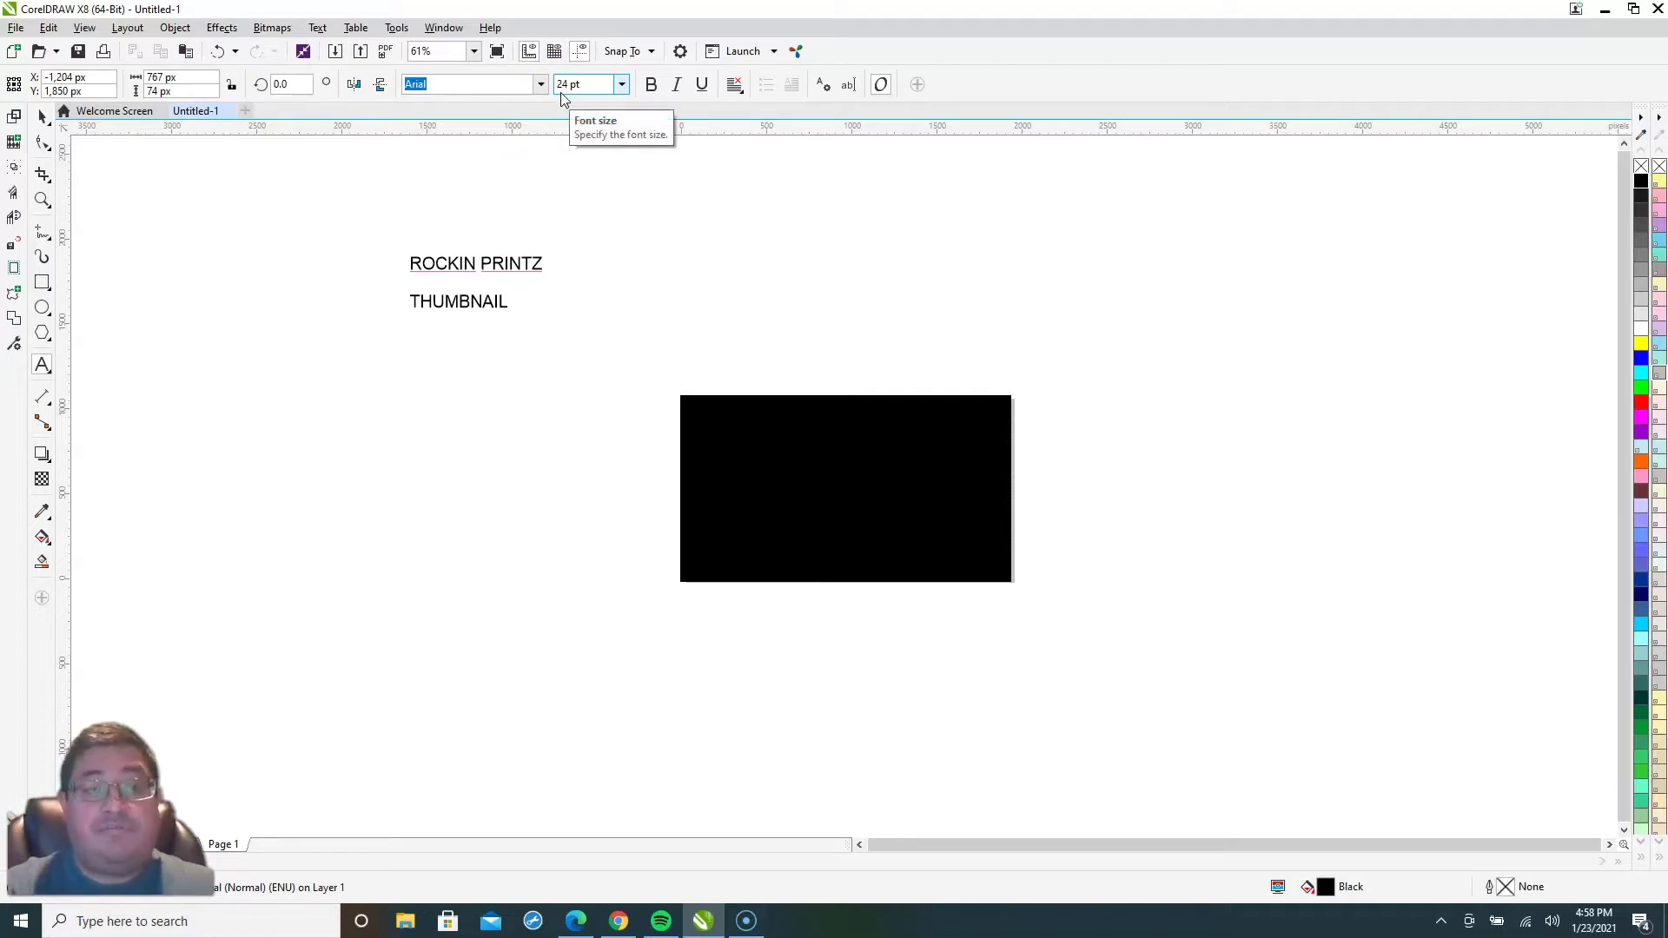
{"action": "key", "text": "Return"}
{"action": "type", "text": "TUTORI"}
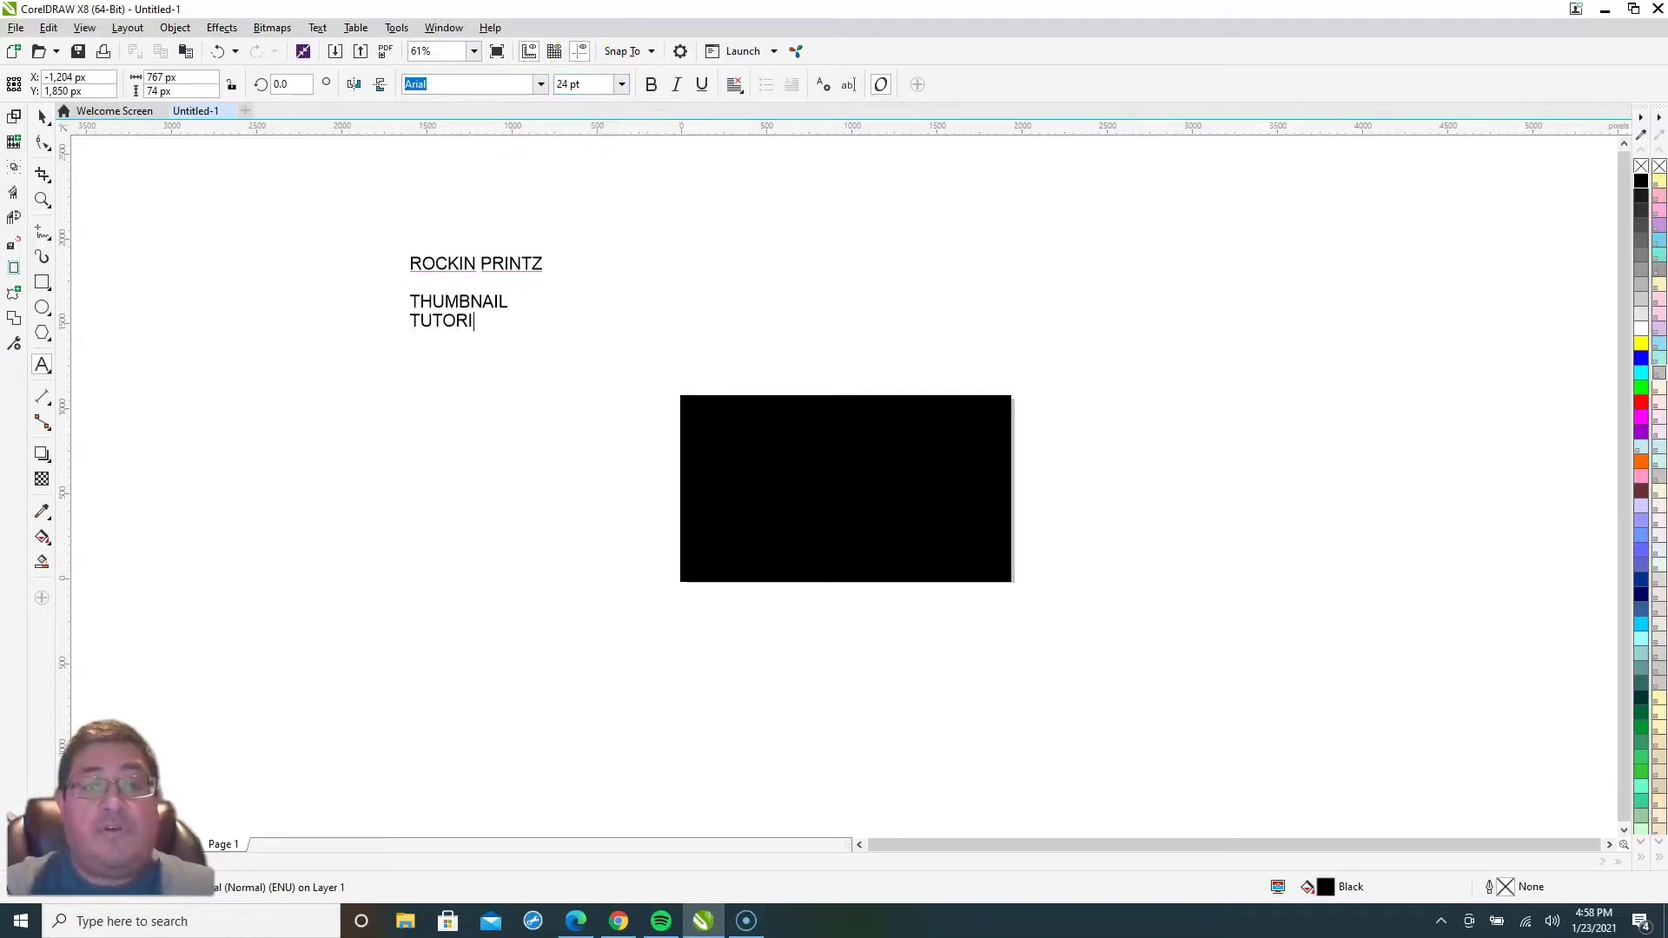
{"action": "type", "text": "AL"}
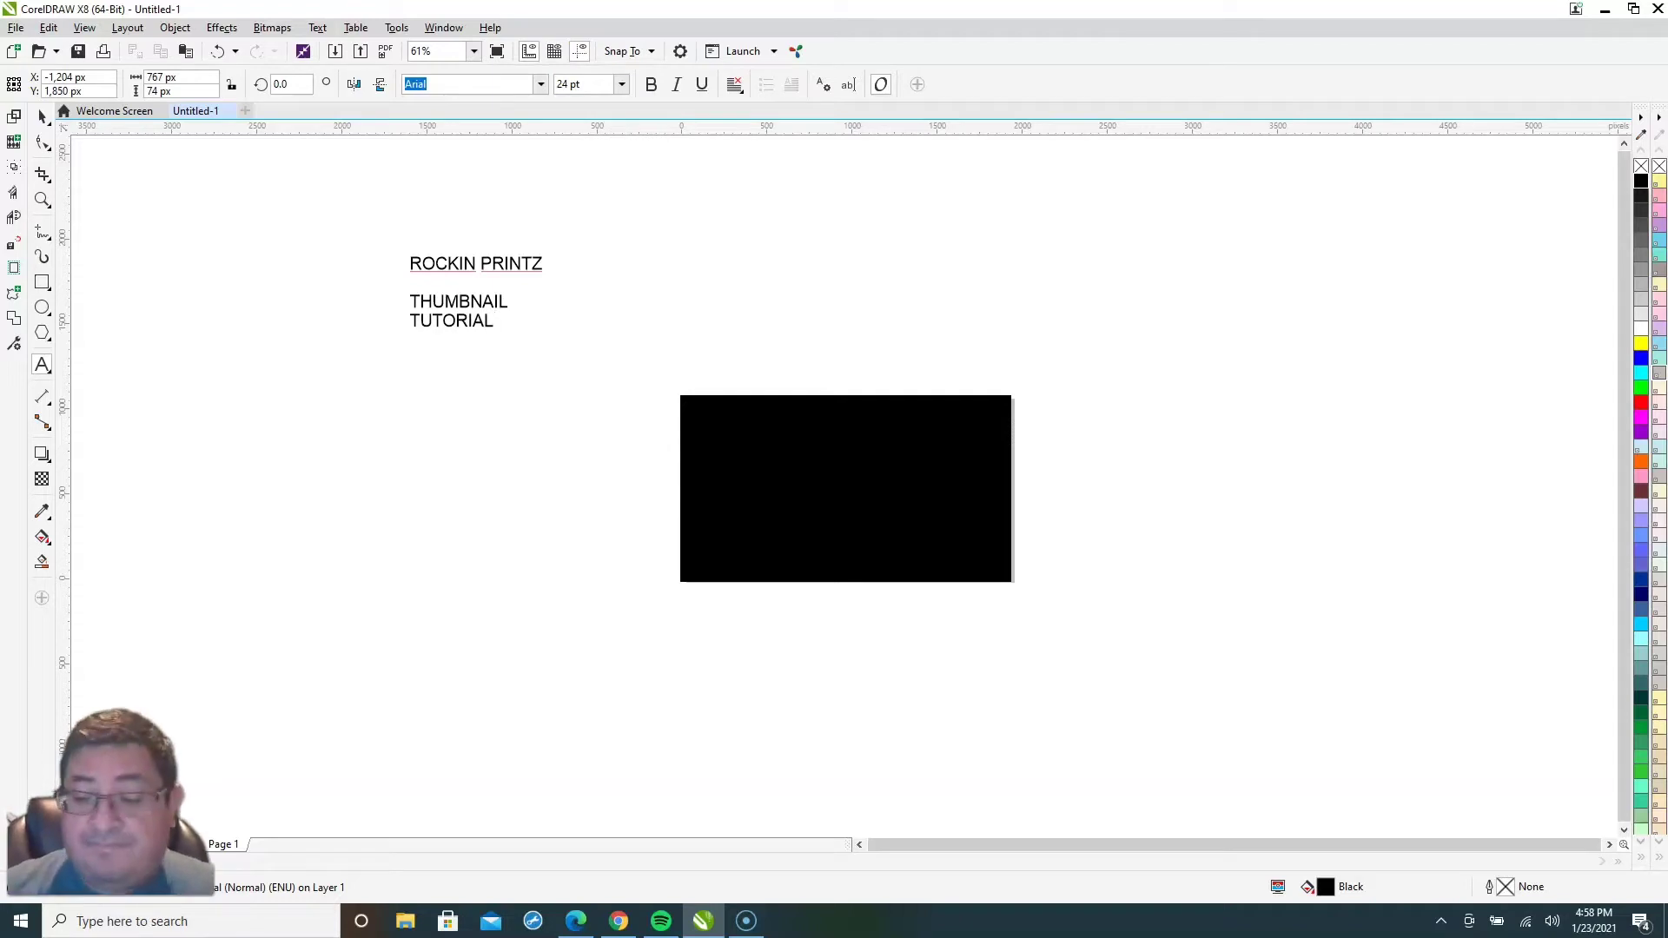
{"action": "left_click", "coordinate": [512, 305]}
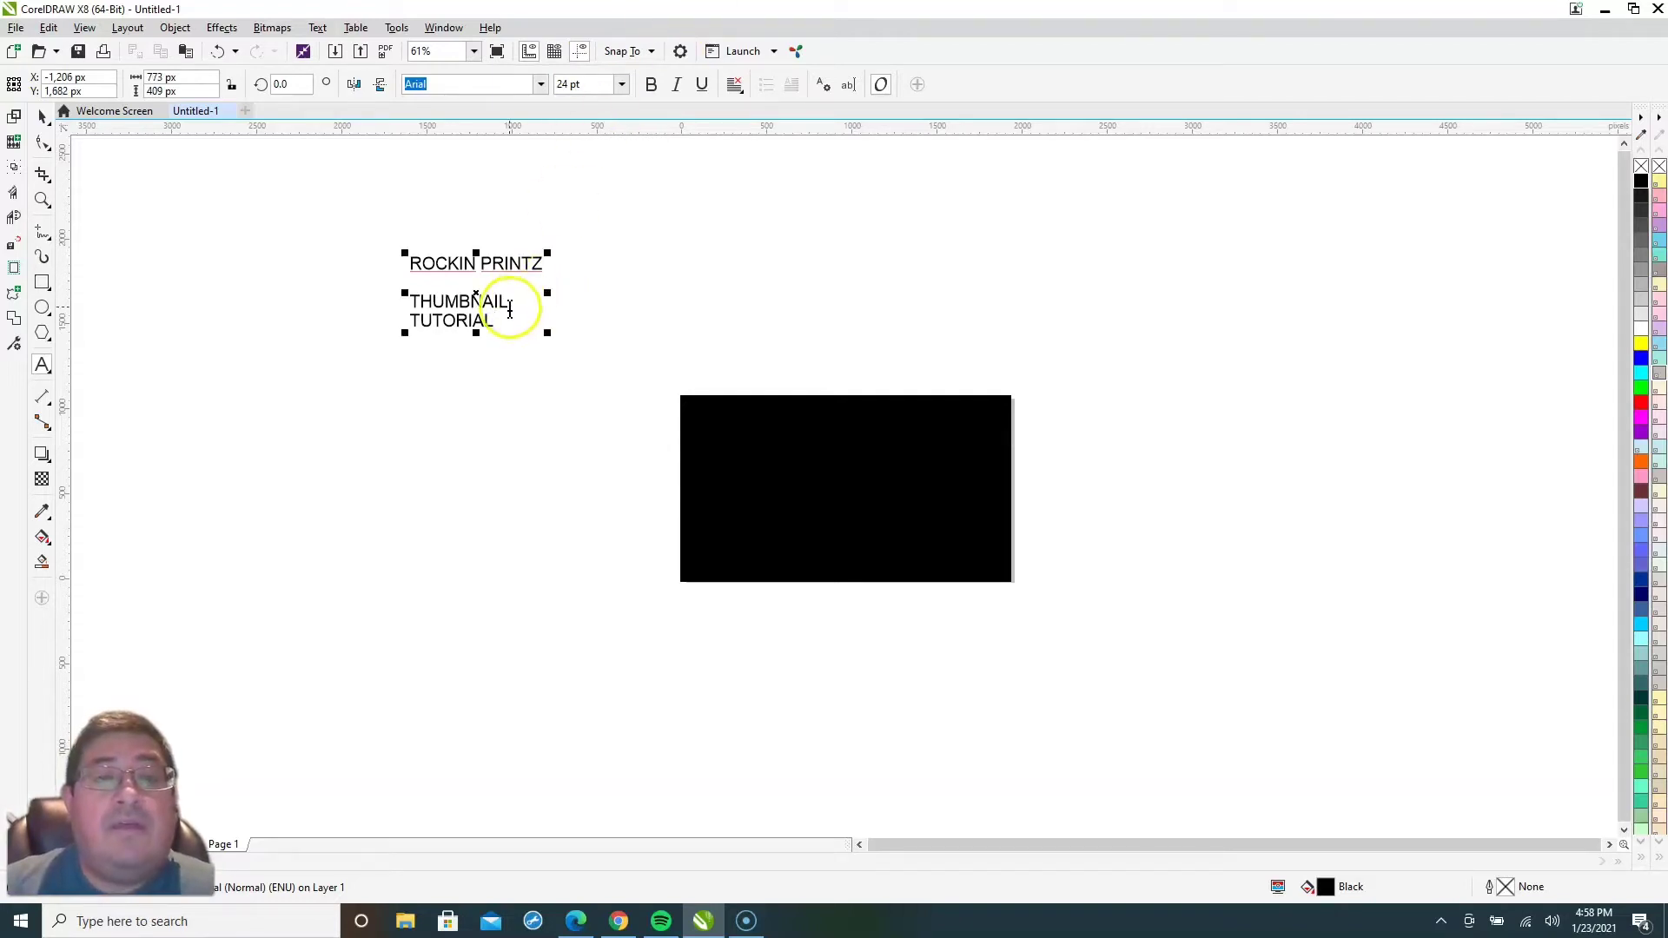
{"action": "key", "text": "Return"}
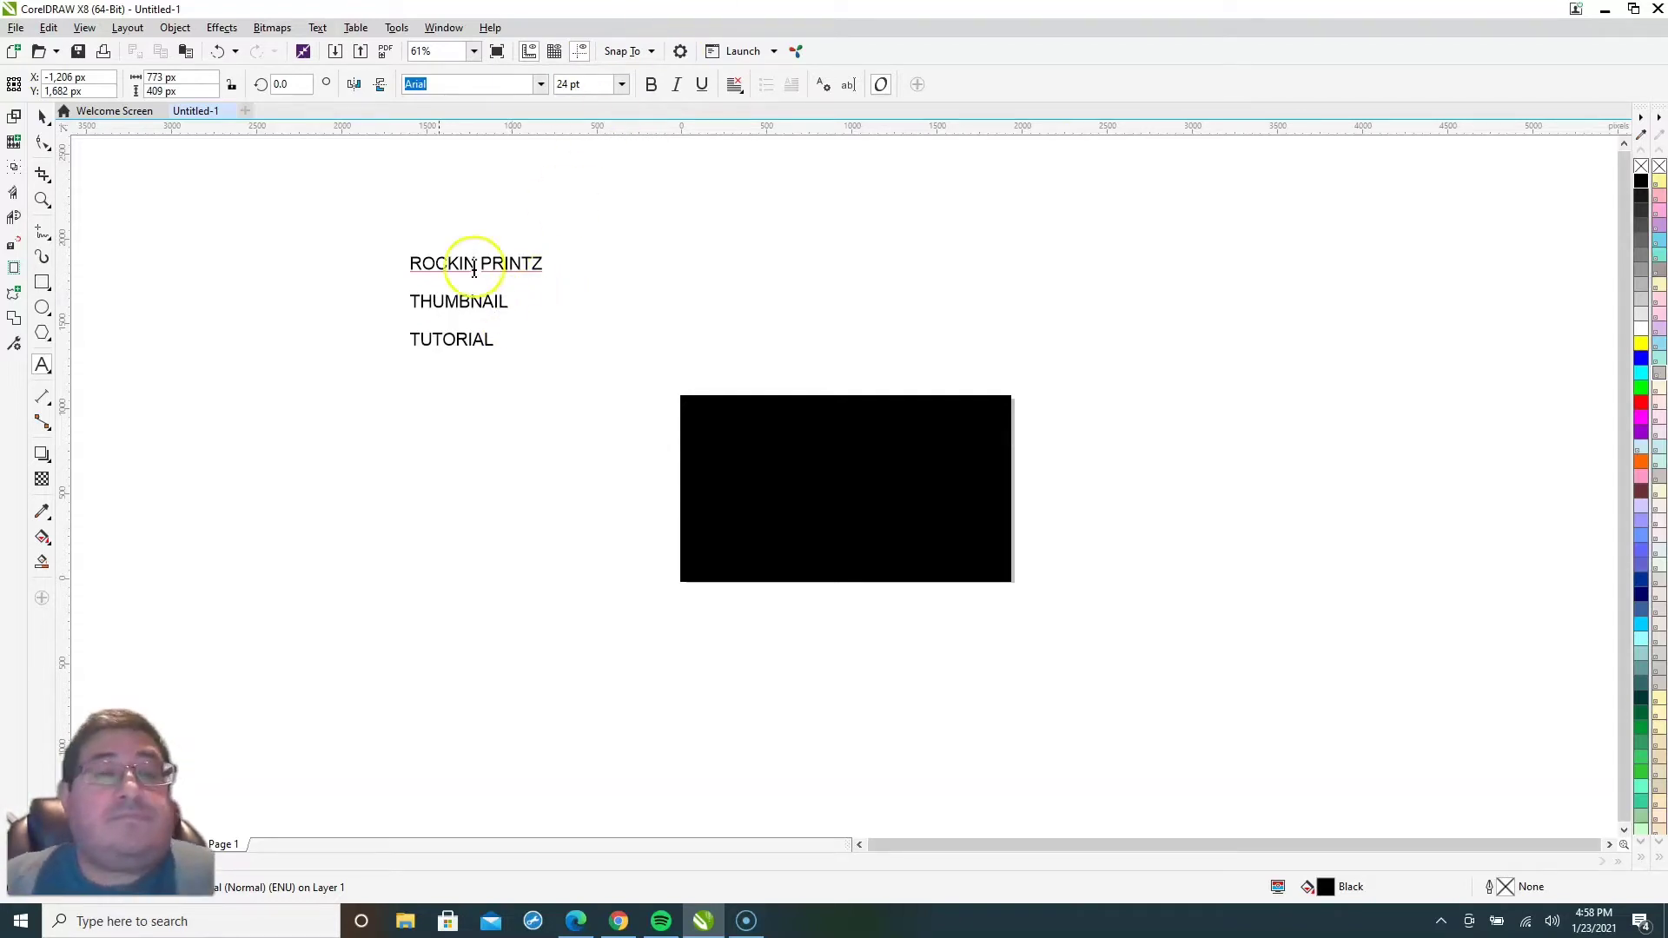
- Center-align the three lines of the text object
{"action": "left_click", "coordinate": [41, 118]}
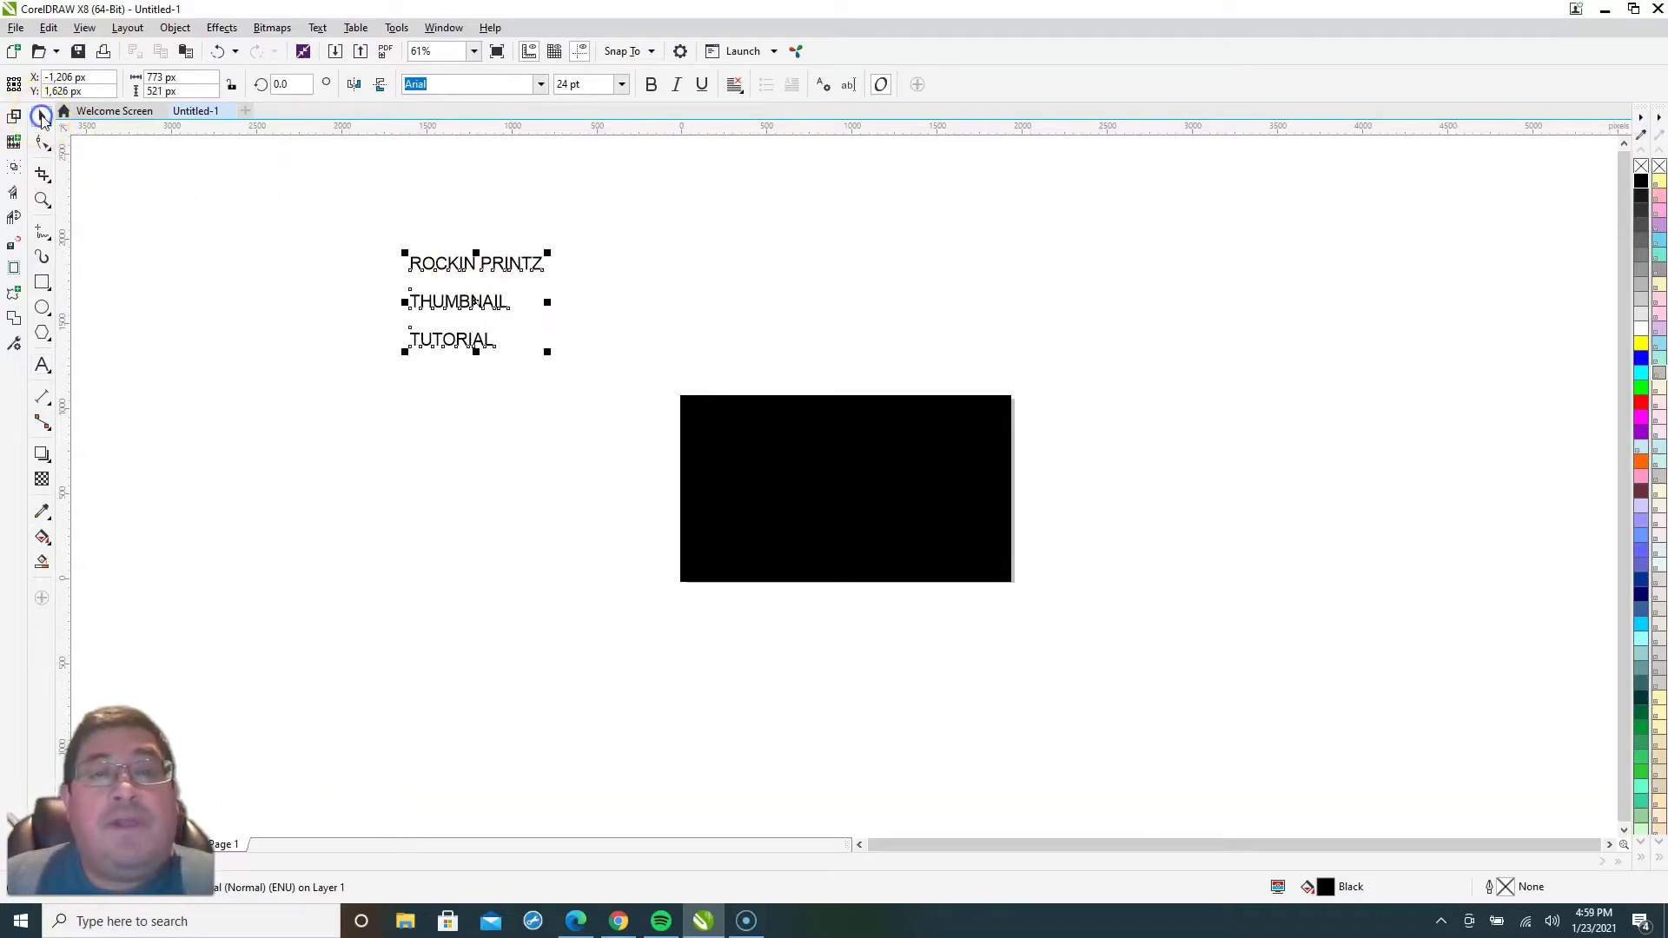
{"action": "left_click_drag", "start_coordinate": [350, 214], "coordinate": [601, 413]}
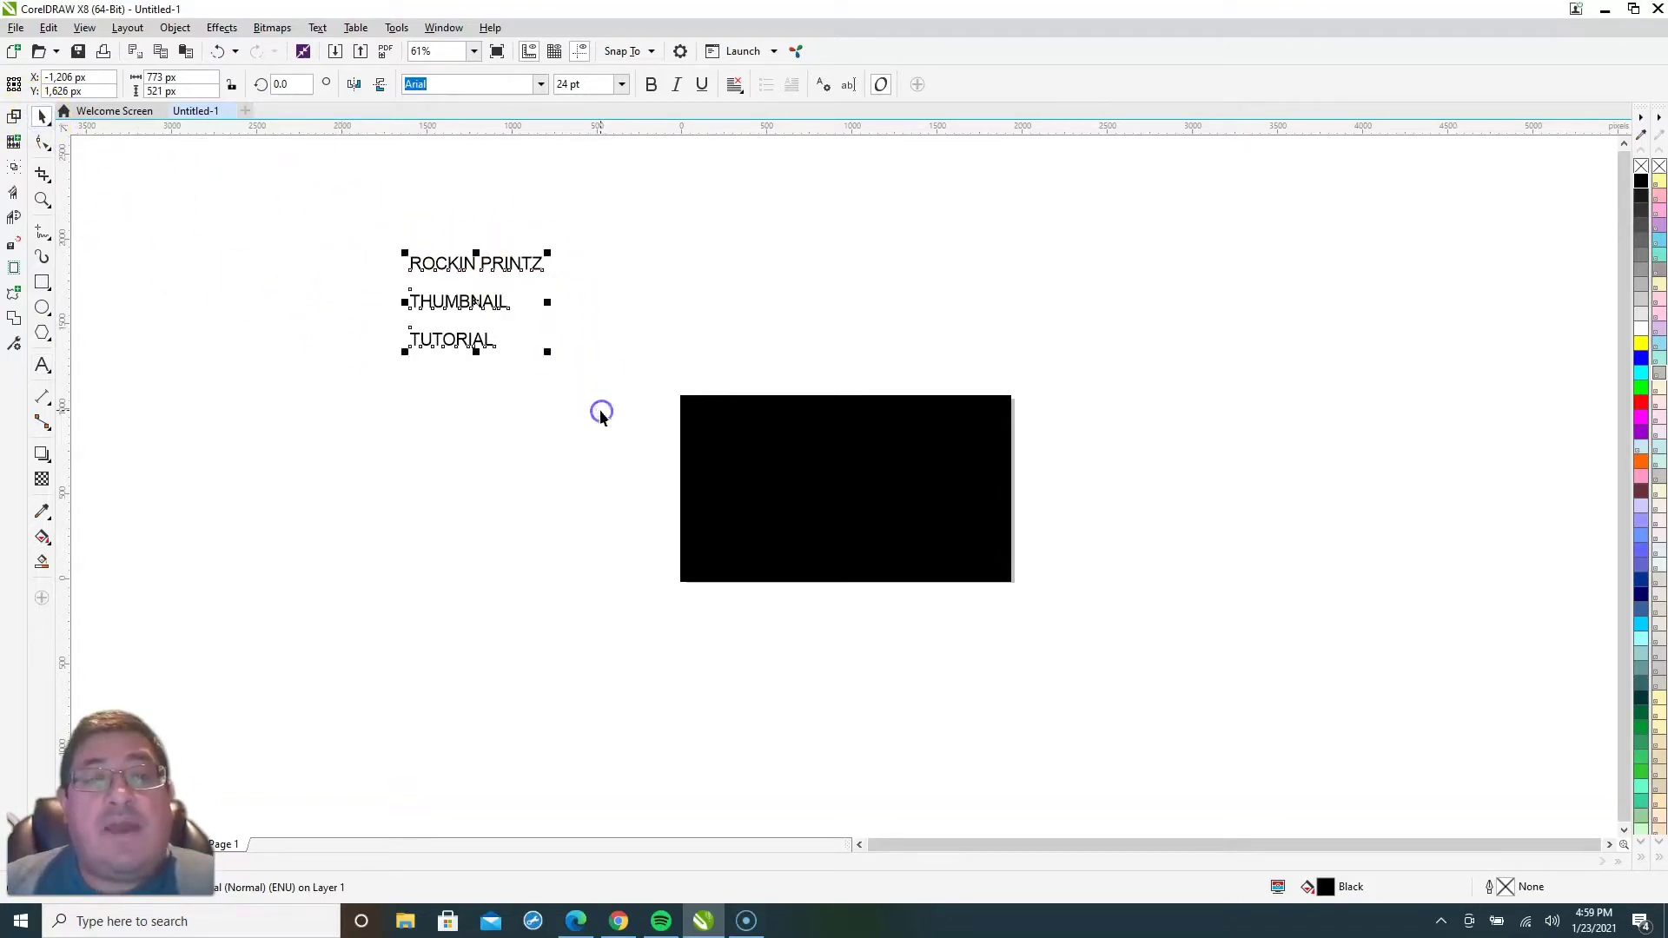
{"action": "left_click", "coordinate": [741, 93]}
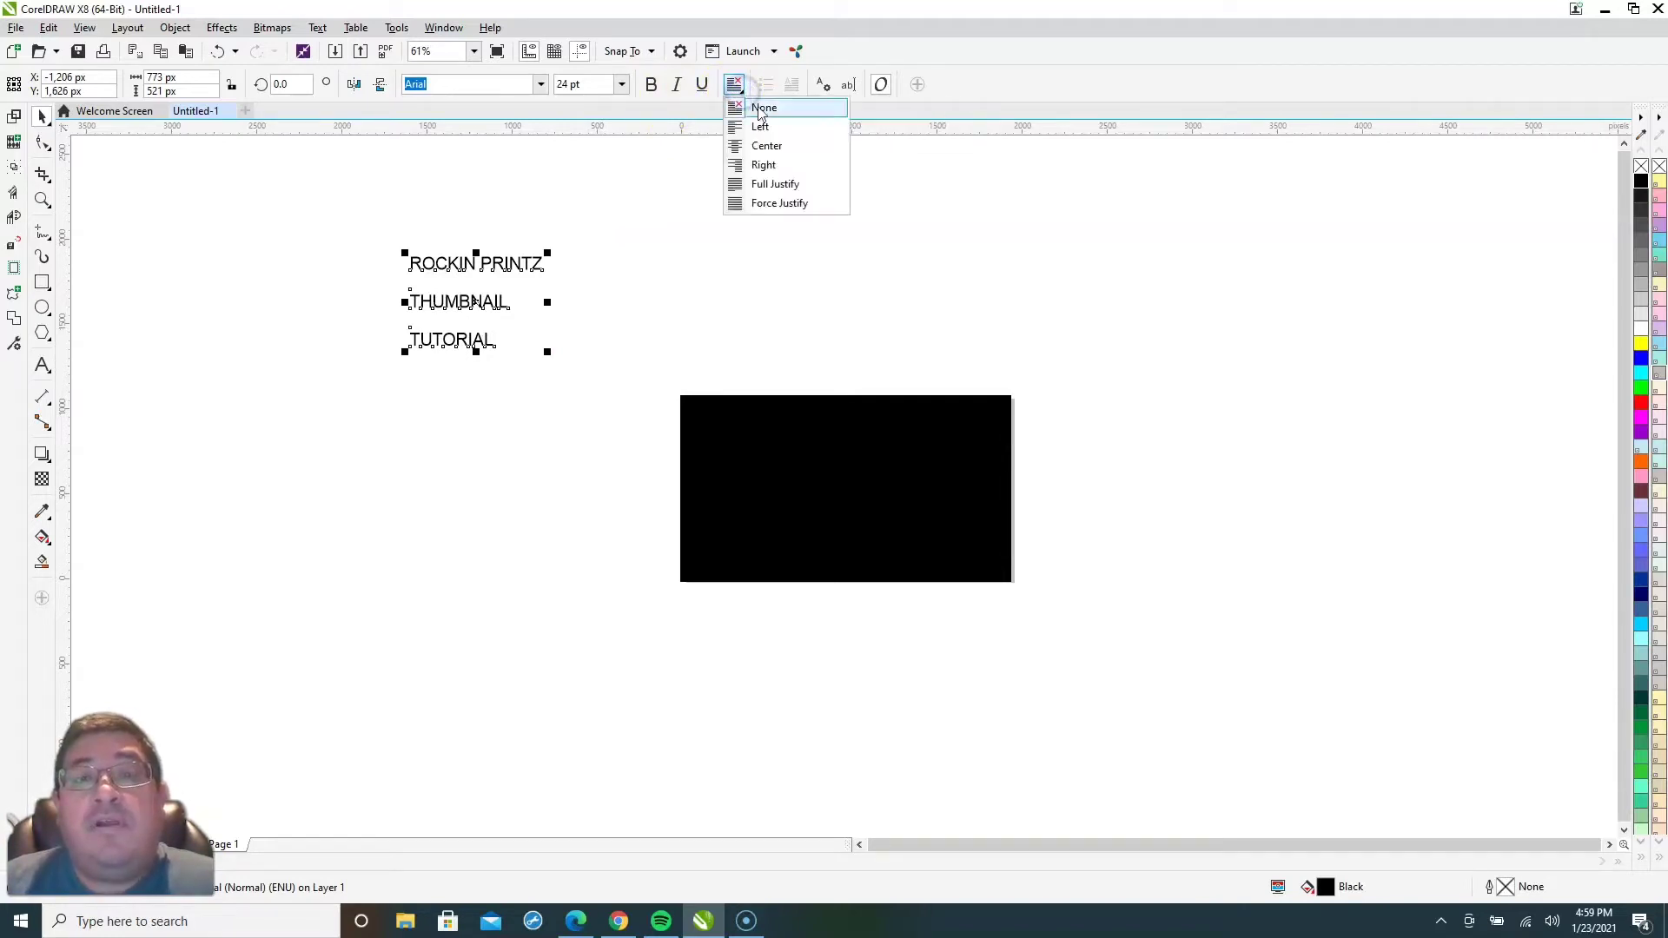
{"action": "left_click", "coordinate": [768, 147]}
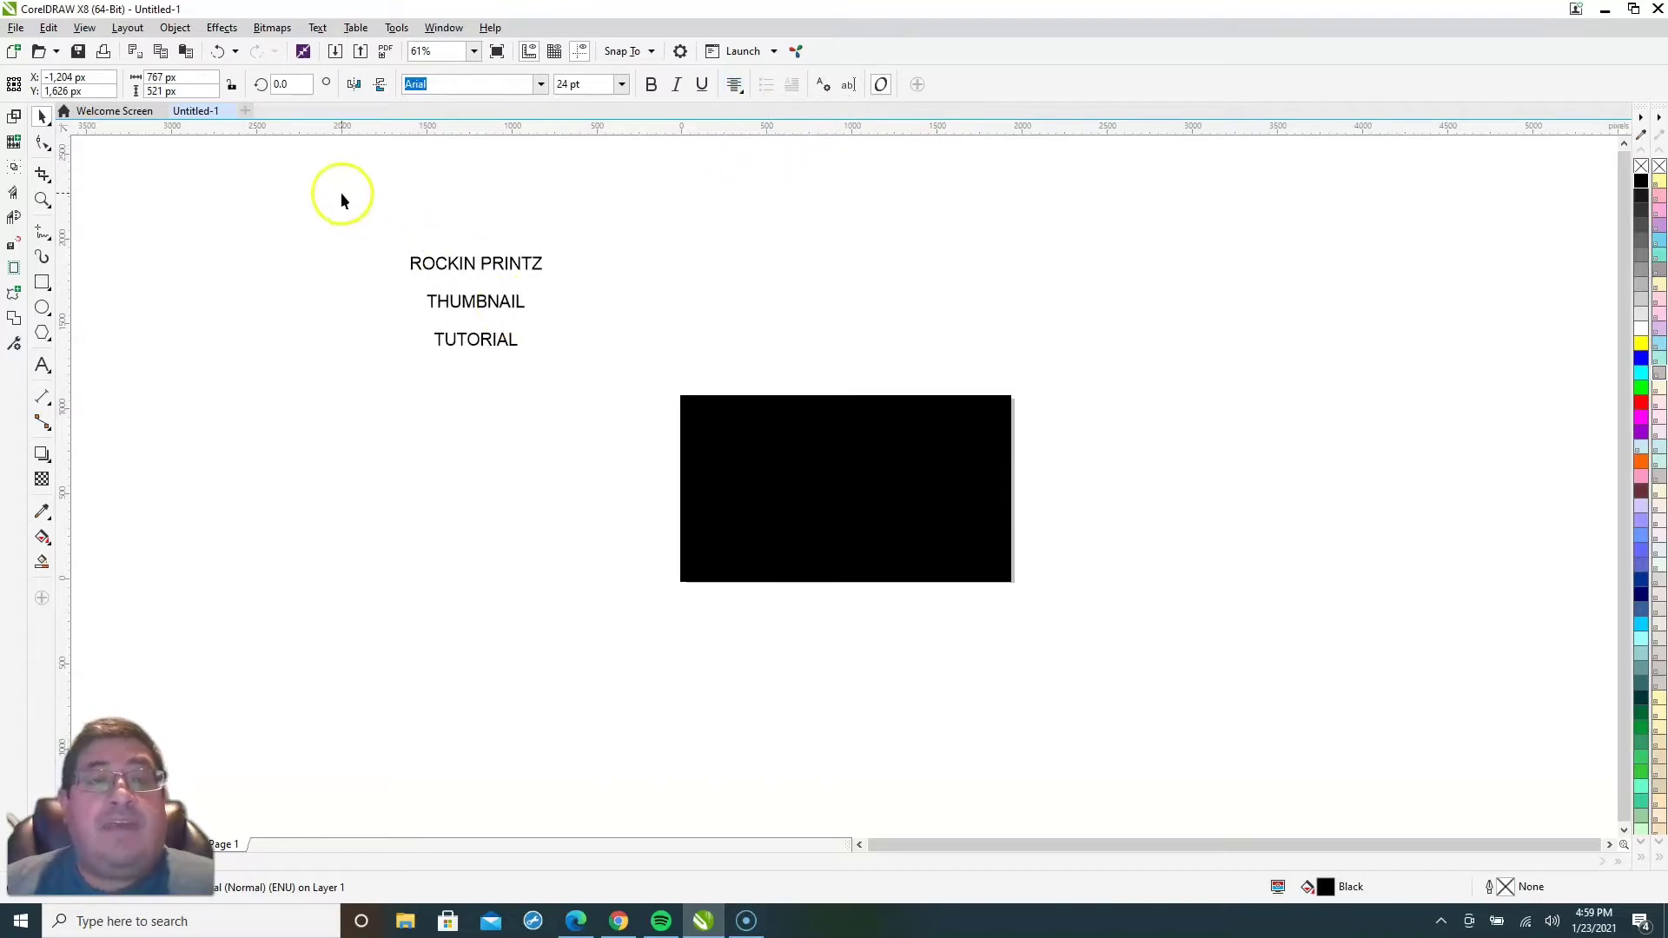
- Fill the whole text object with yellow and make it bold
{"action": "left_click_drag", "start_coordinate": [341, 194], "coordinate": [601, 412]}
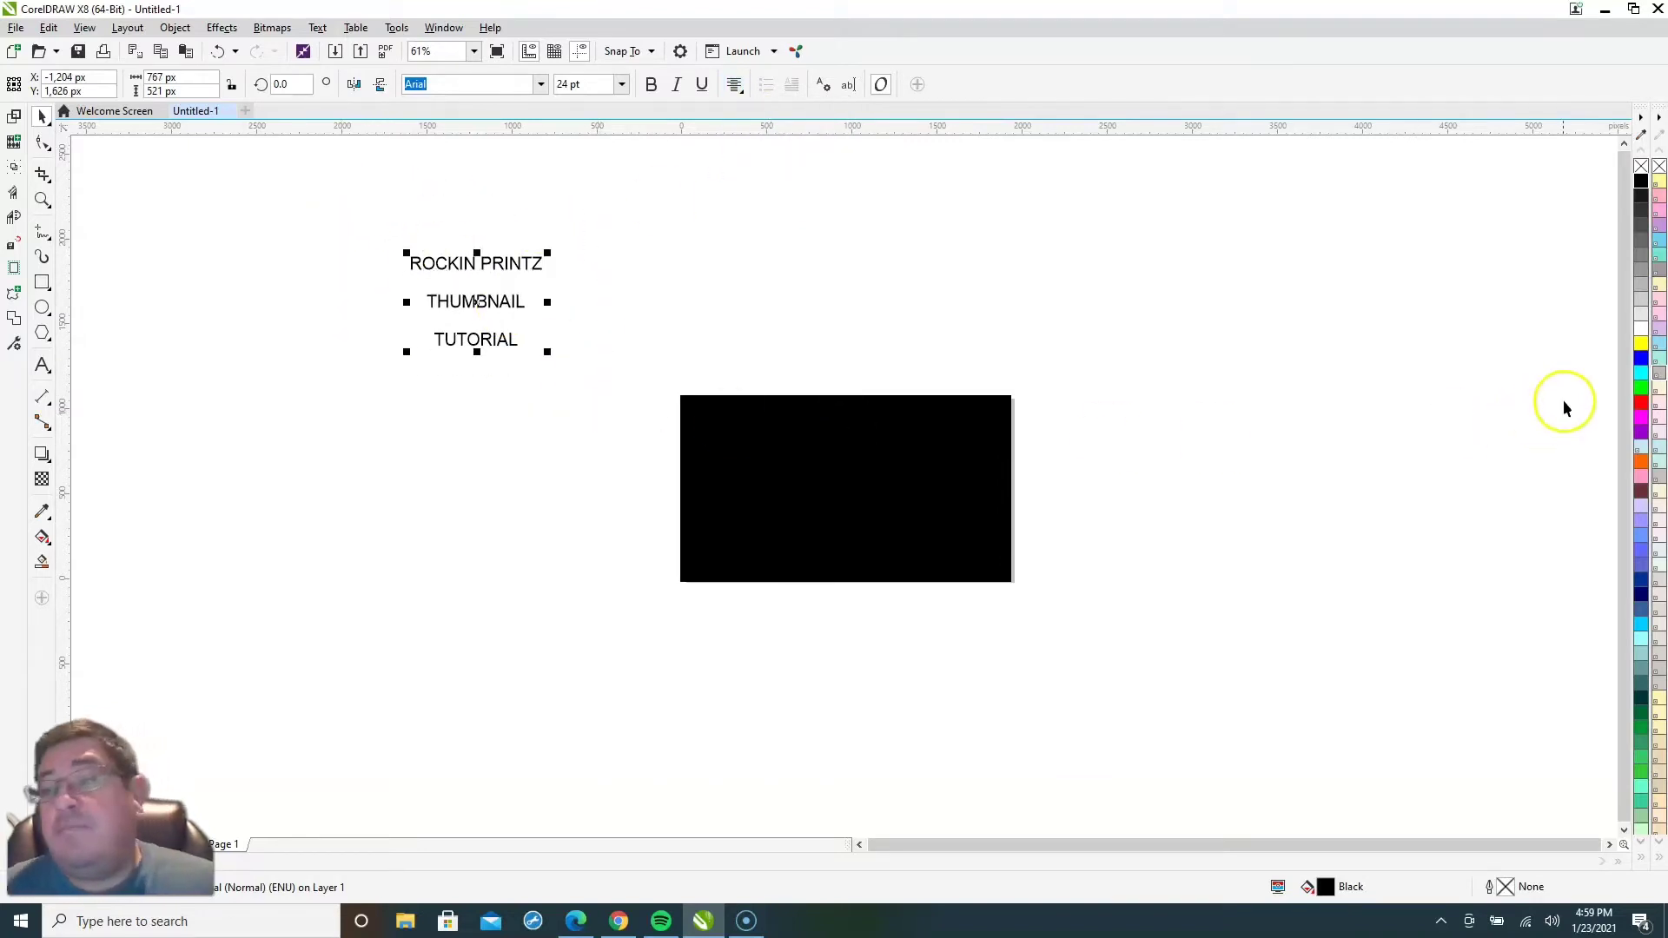
{"action": "left_click", "coordinate": [1641, 343]}
{"action": "left_click", "coordinate": [653, 84]}
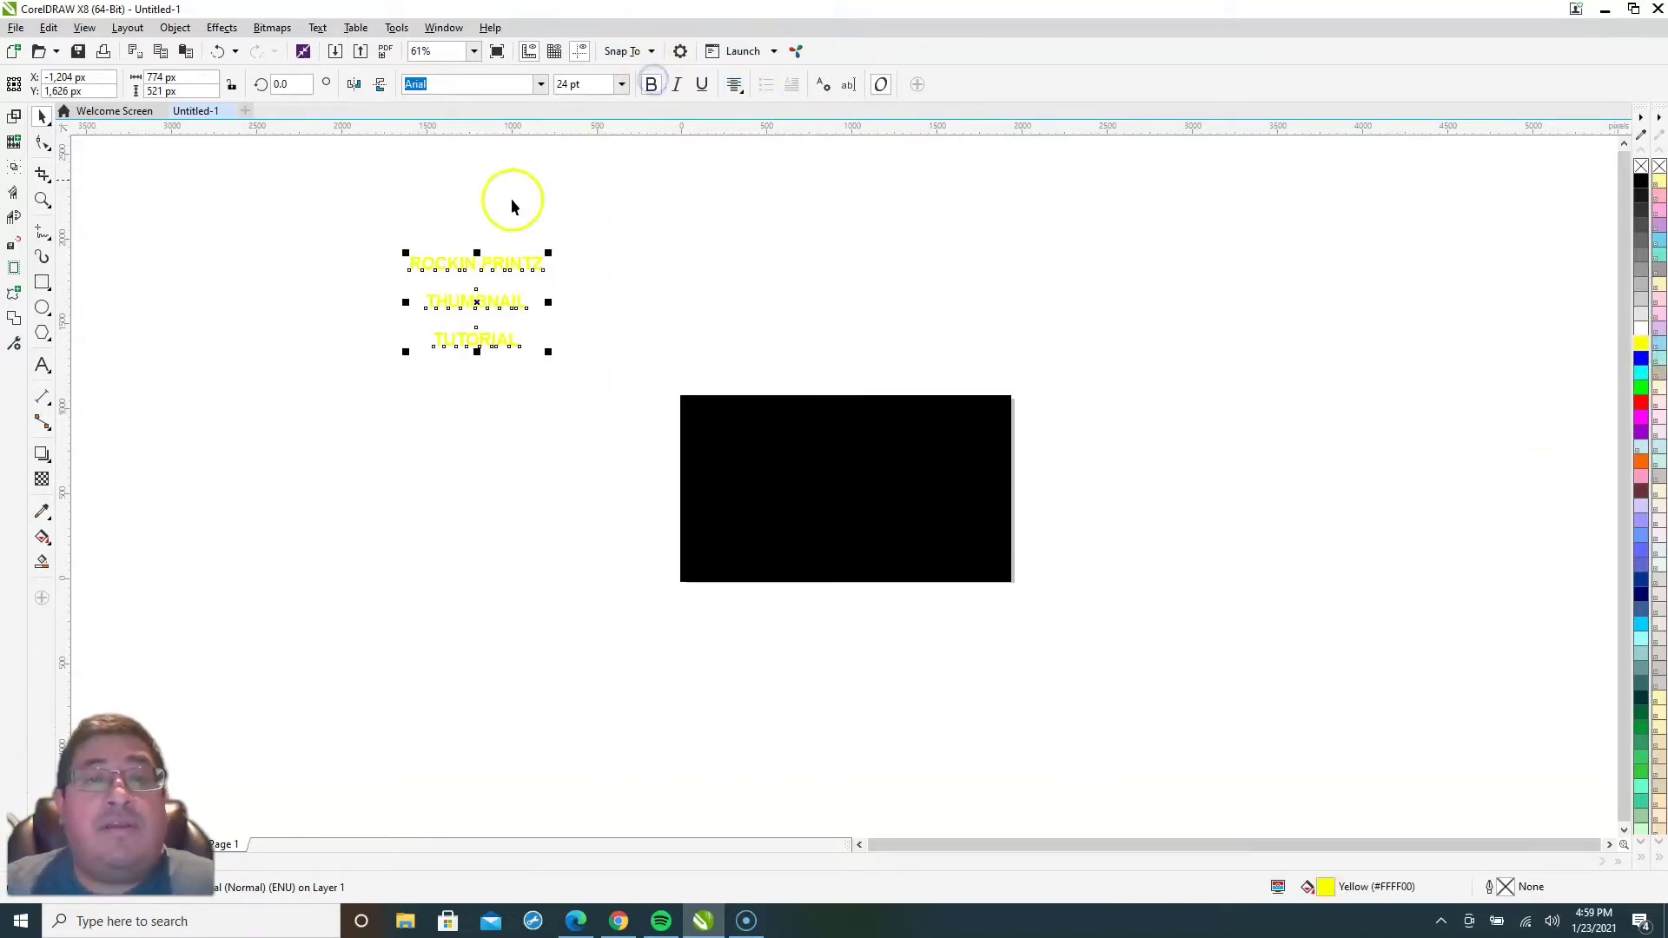
- Move the three-line text object to just above the black rectangle, roughly centered over it
{"action": "left_click_drag", "start_coordinate": [374, 221], "coordinate": [587, 413]}
{"action": "left_click_drag", "start_coordinate": [508, 323], "coordinate": [845, 333]}
{"action": "left_click", "coordinate": [691, 253]}
- Change the font of the three-line text object to College-Black
{"action": "left_click_drag", "start_coordinate": [700, 223], "coordinate": [988, 399]}
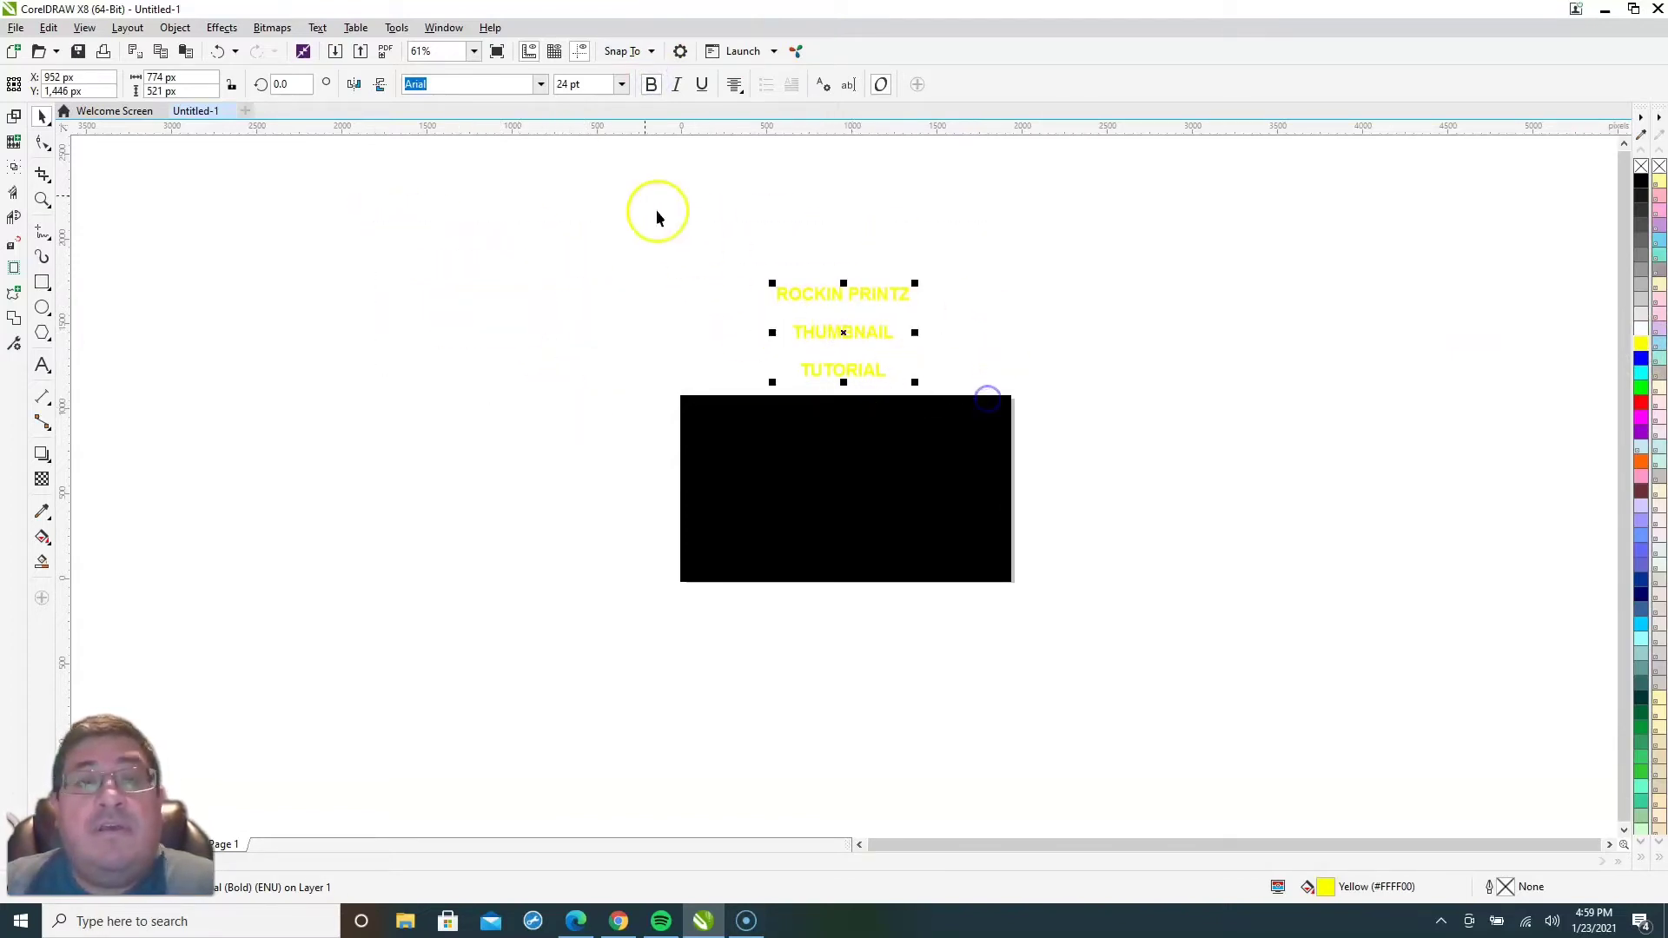
{"action": "left_click", "coordinate": [541, 84]}
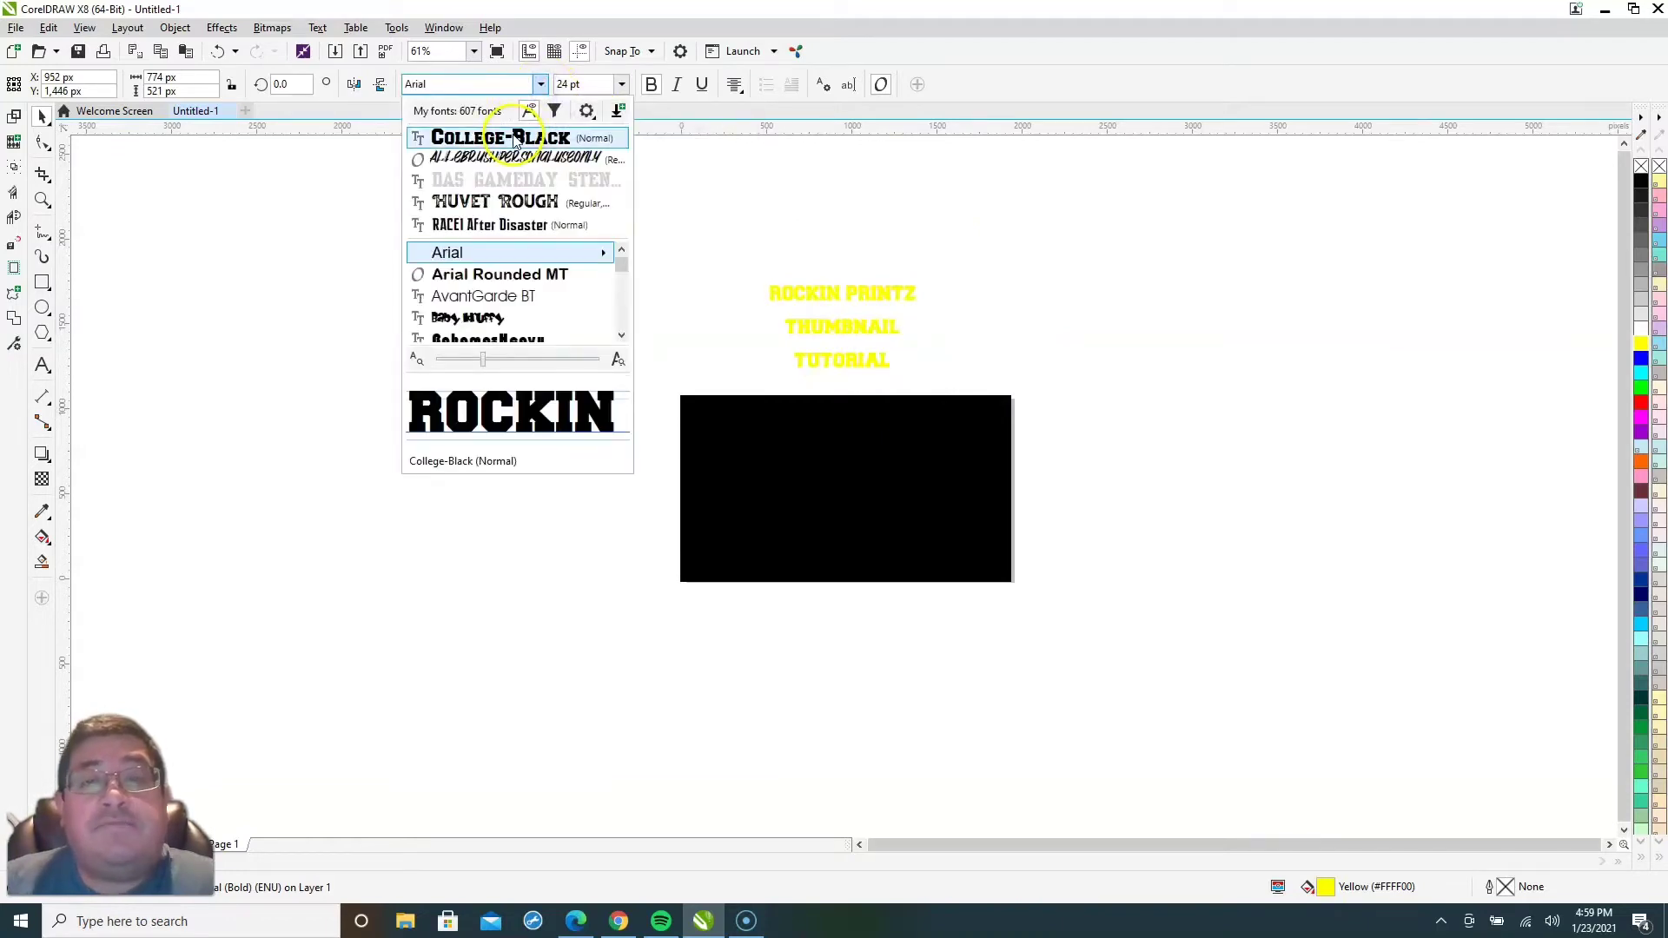
{"action": "left_click", "coordinate": [515, 139]}
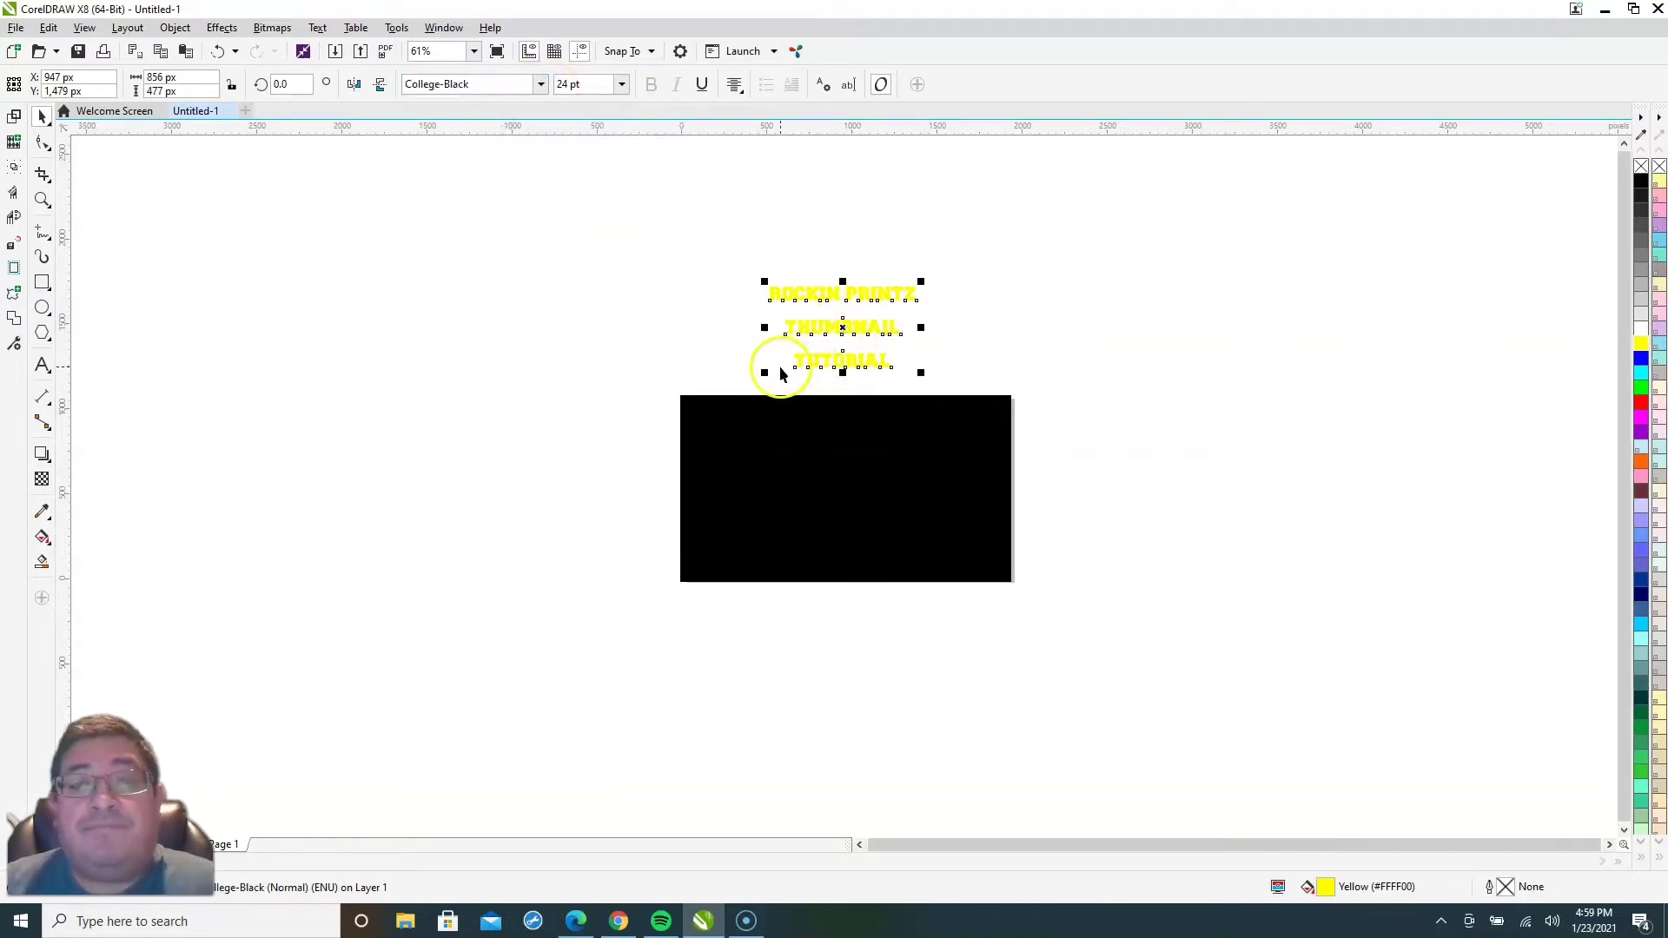
- Move the text object down onto the middle of the black rectangle
{"action": "left_click_drag", "start_coordinate": [841, 331], "coordinate": [834, 539]}
{"action": "left_click", "coordinate": [1207, 400]}
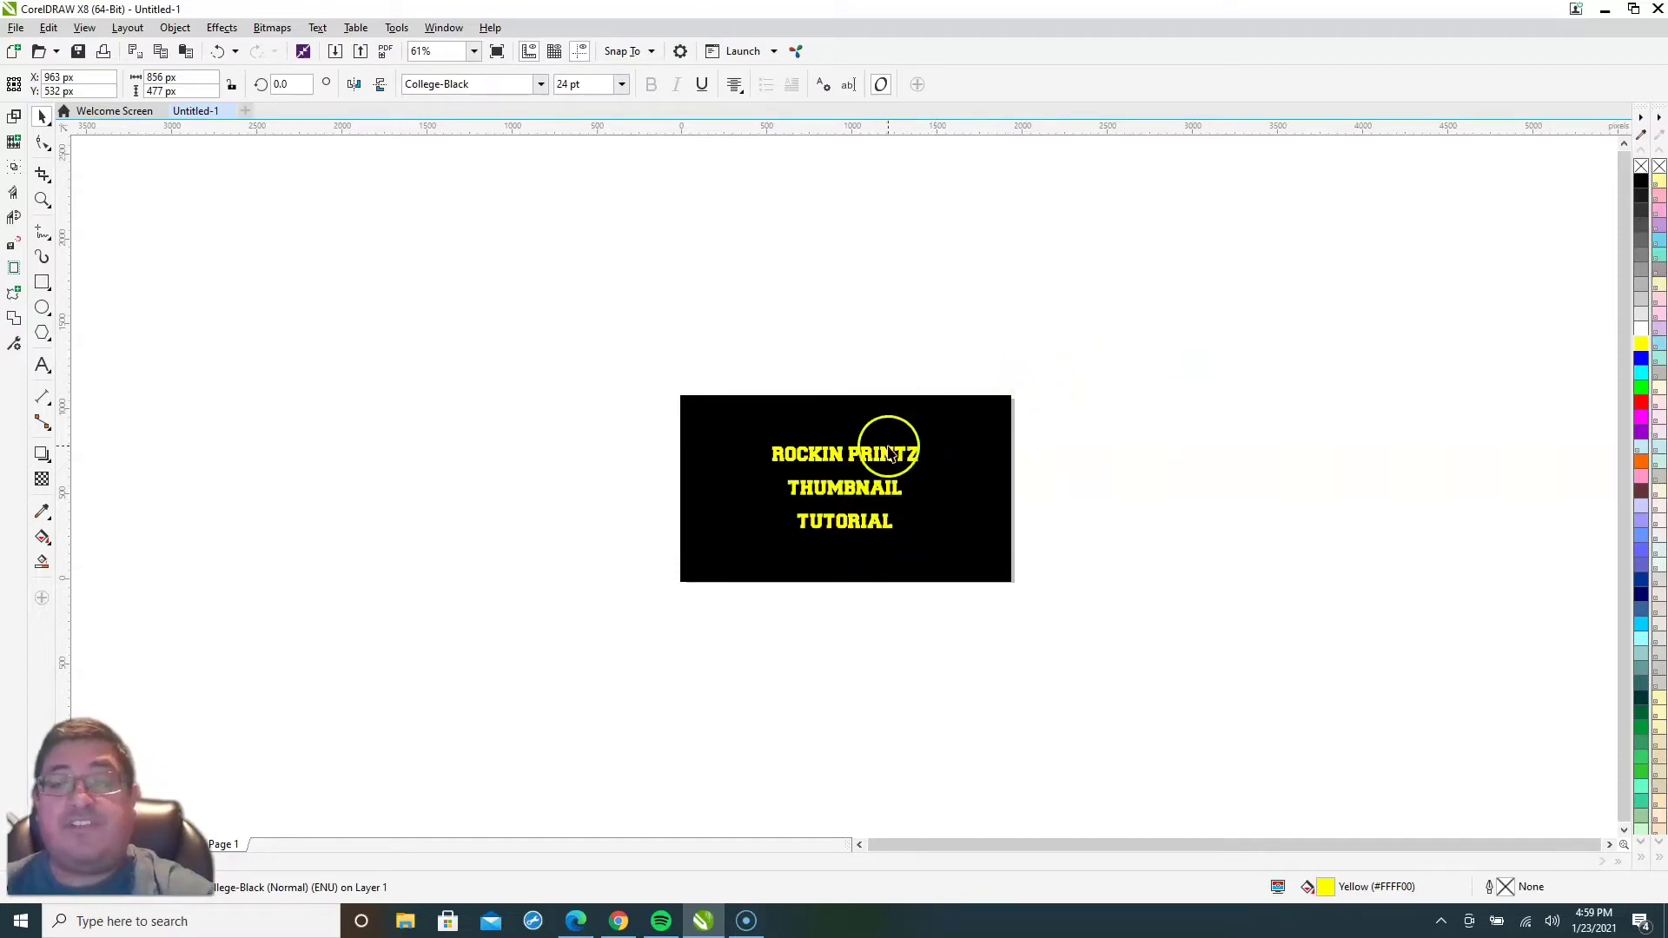
{"action": "mouse_move", "coordinate": [859, 457]}
{"action": "left_mouse_down"}
{"action": "mouse_move", "coordinate": [839, 438]}
{"action": "mouse_move", "coordinate": [856, 421]}
{"action": "mouse_move", "coordinate": [1087, 275]}
{"action": "mouse_move", "coordinate": [865, 464]}
{"action": "left_mouse_up"}
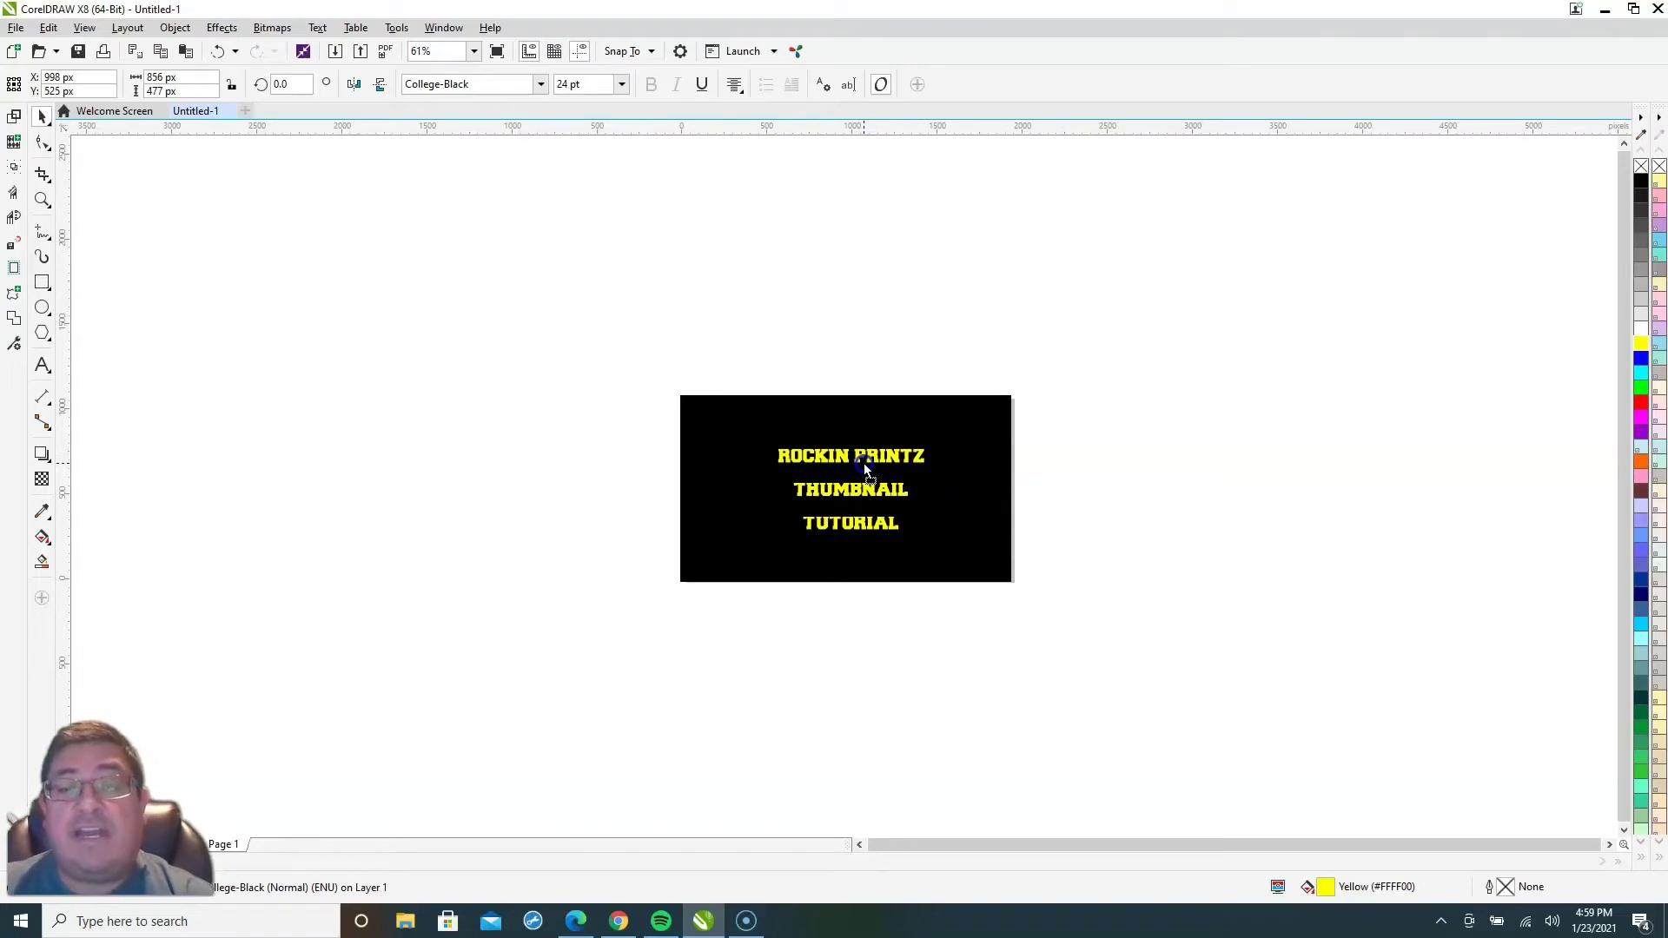
- Examine the stacking order options available for the black rectangle and for the text object
{"action": "right_click", "coordinate": [734, 429]}
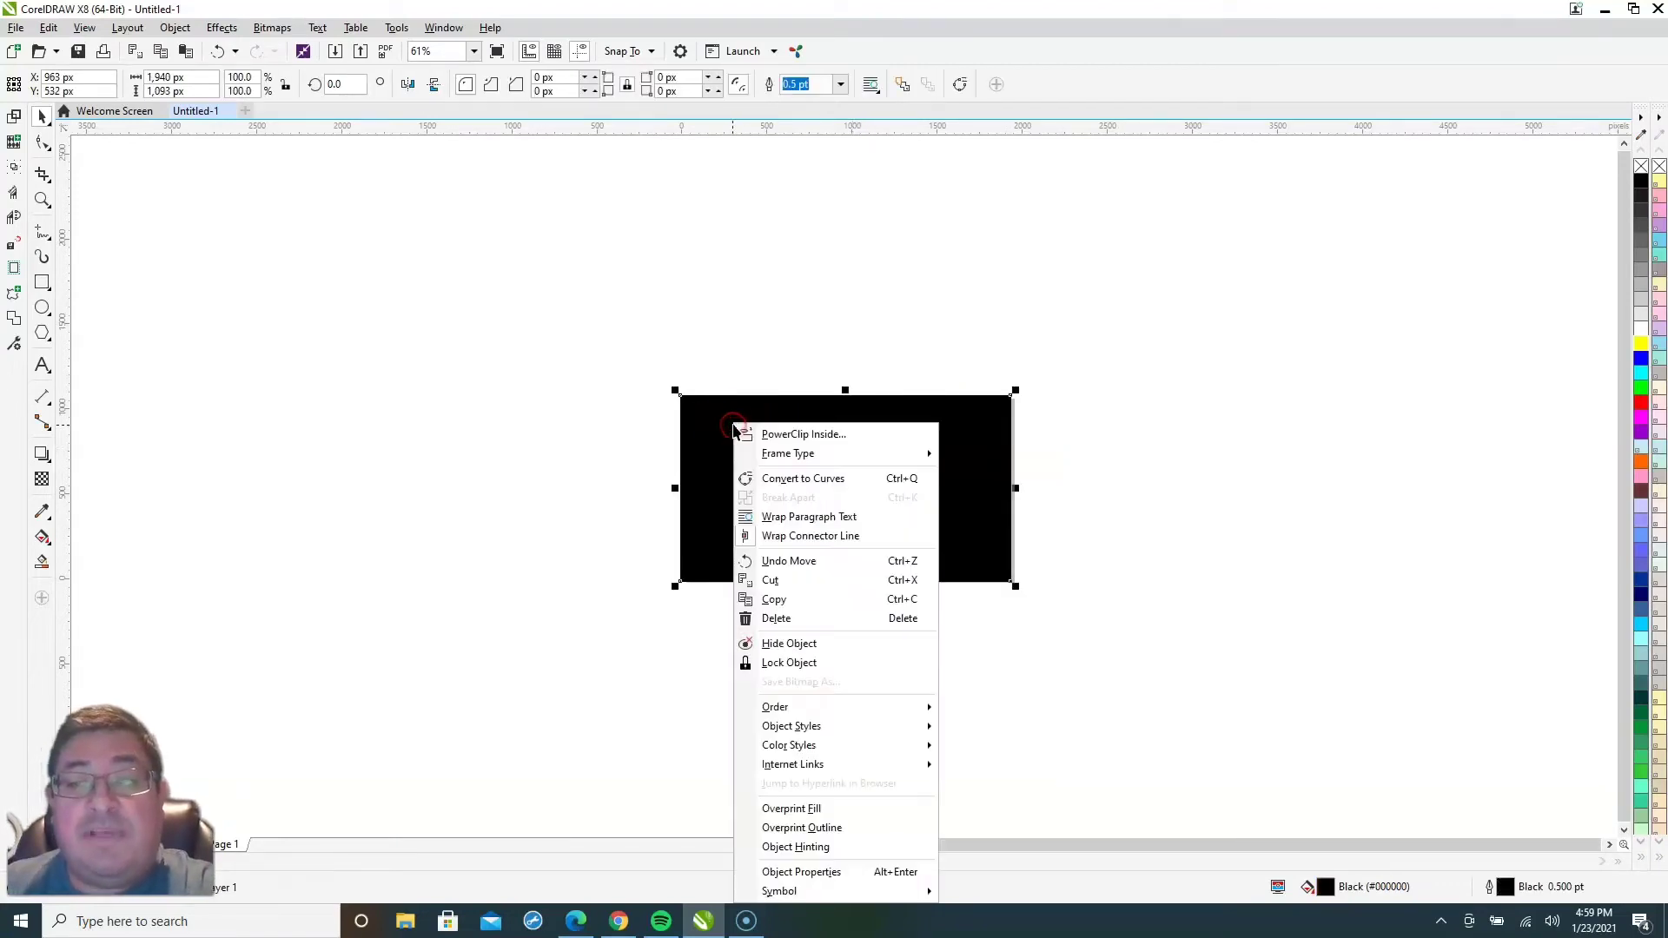
{"action": "left_click", "coordinate": [698, 418]}
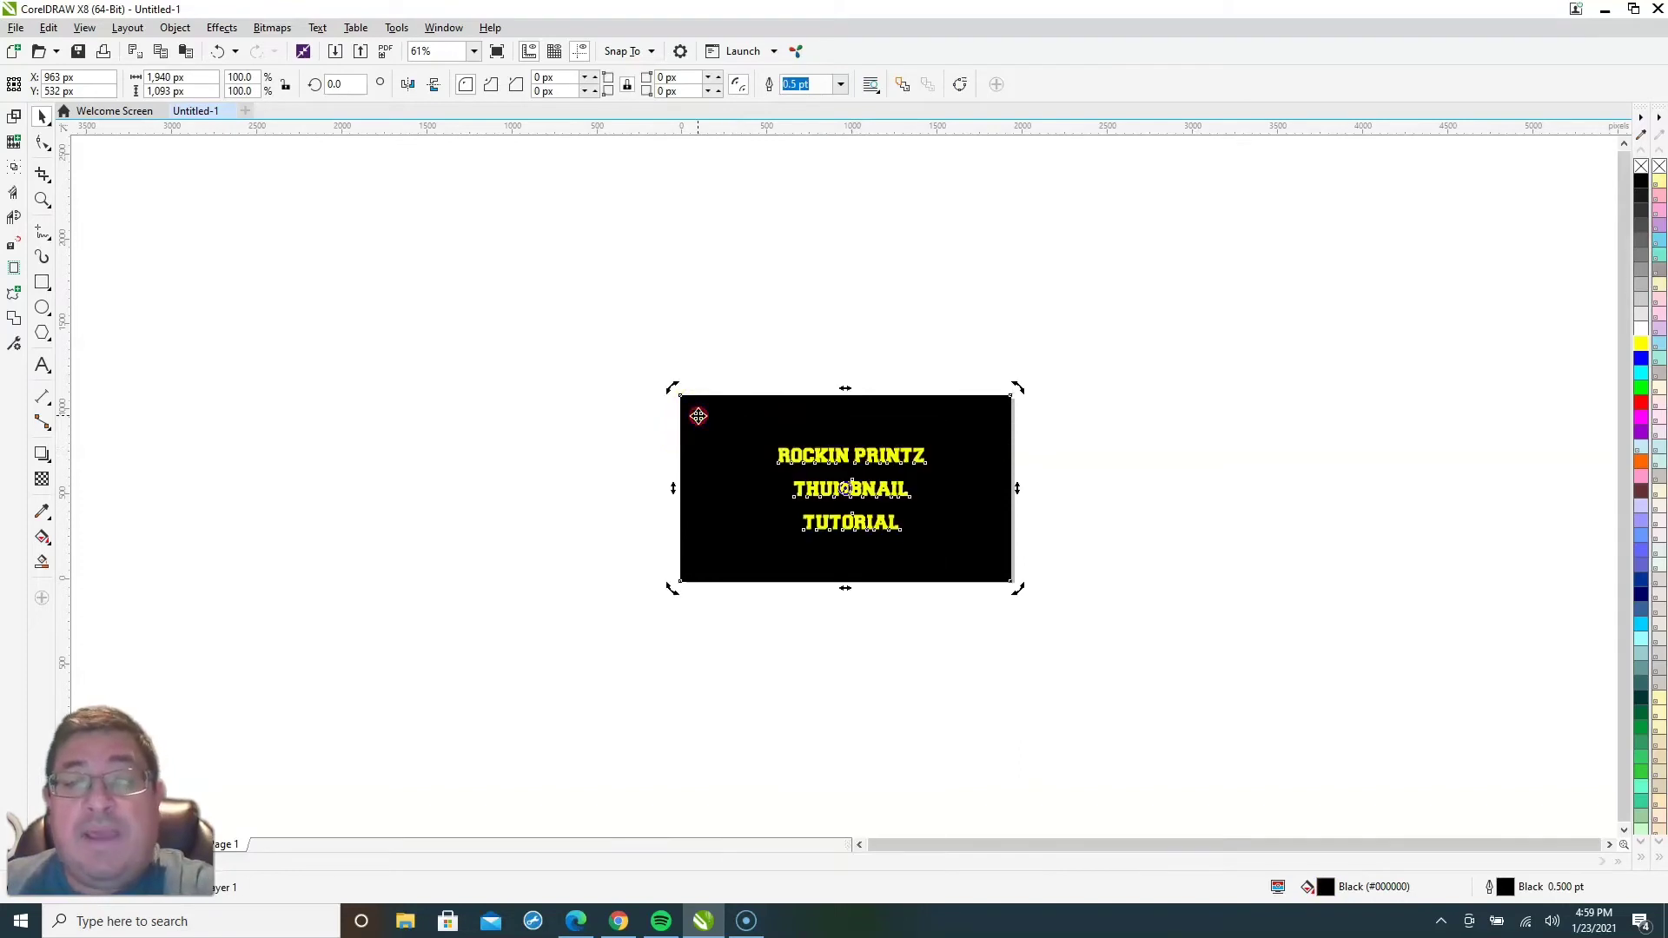
{"action": "right_click", "coordinate": [699, 417]}
{"action": "mouse_move", "coordinate": [795, 706]}
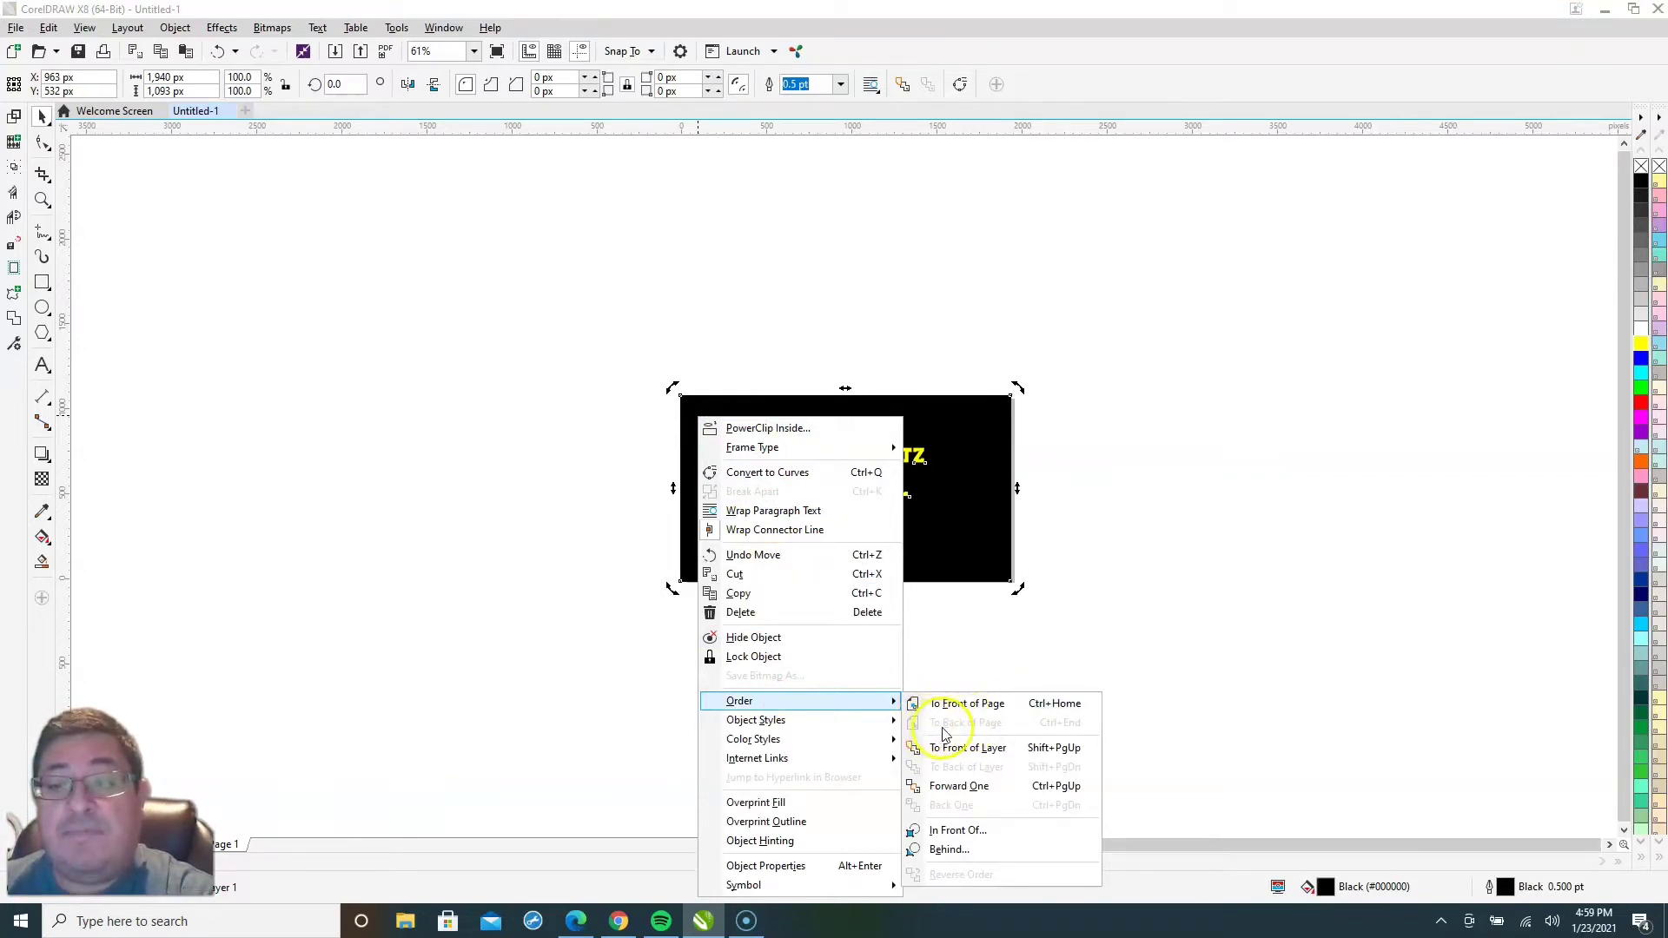
{"action": "left_click", "coordinate": [1098, 533]}
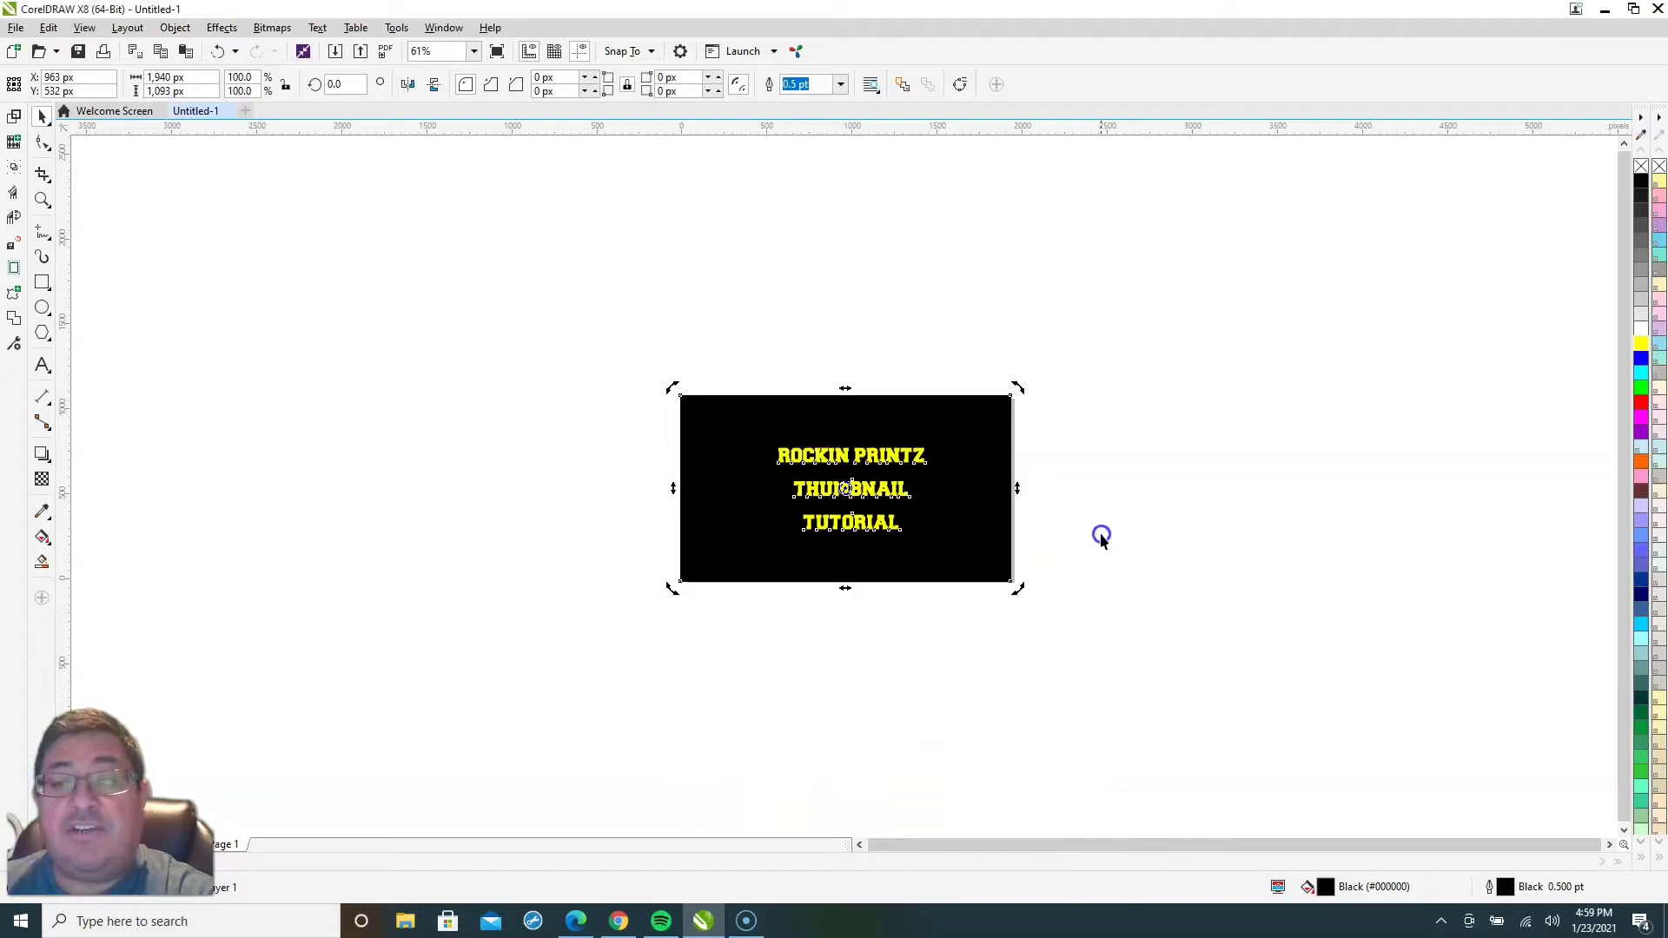
{"action": "left_click", "coordinate": [893, 461]}
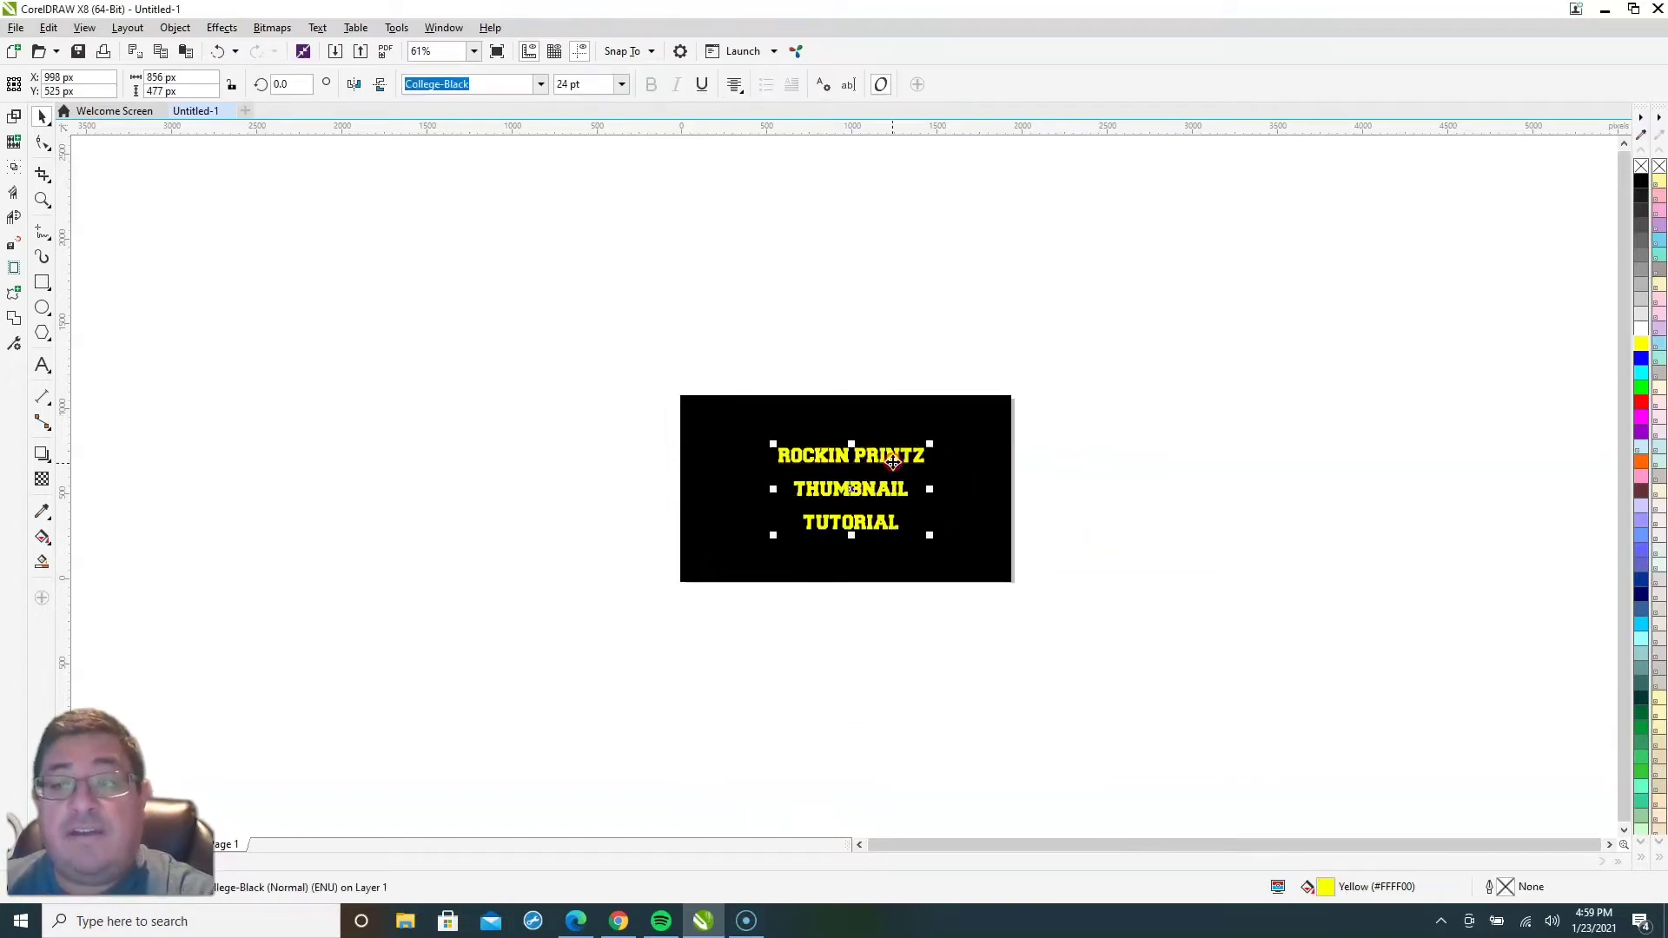
{"action": "right_click", "coordinate": [893, 461]}
{"action": "mouse_move", "coordinate": [950, 709]}
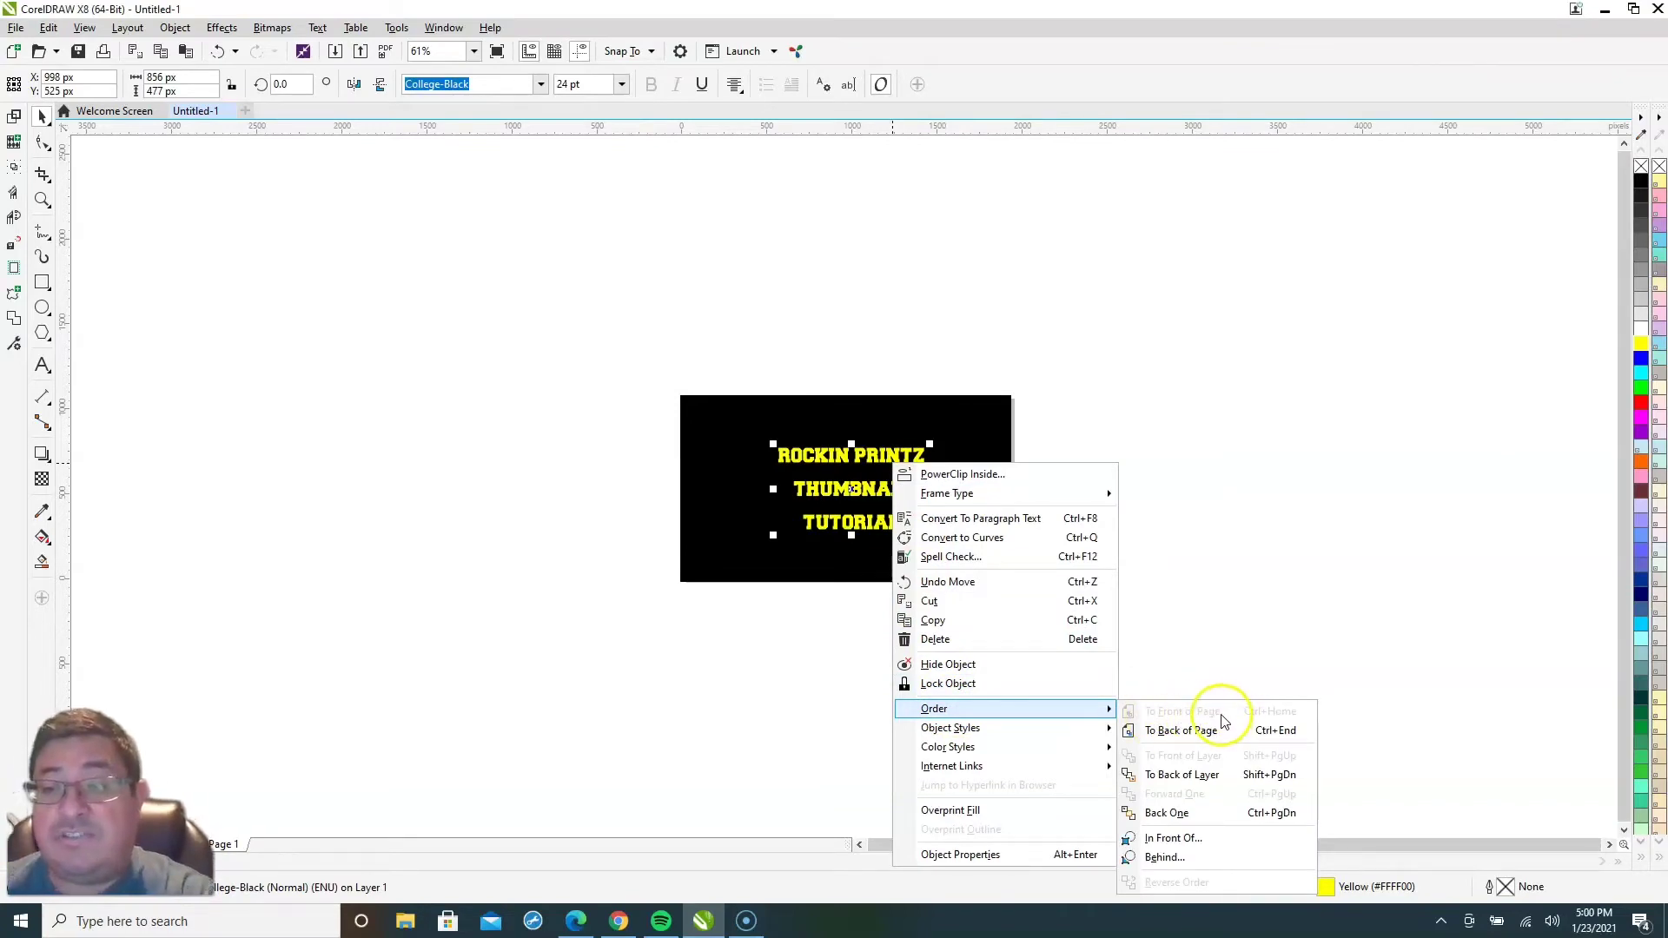
{"action": "left_click", "coordinate": [1235, 595]}
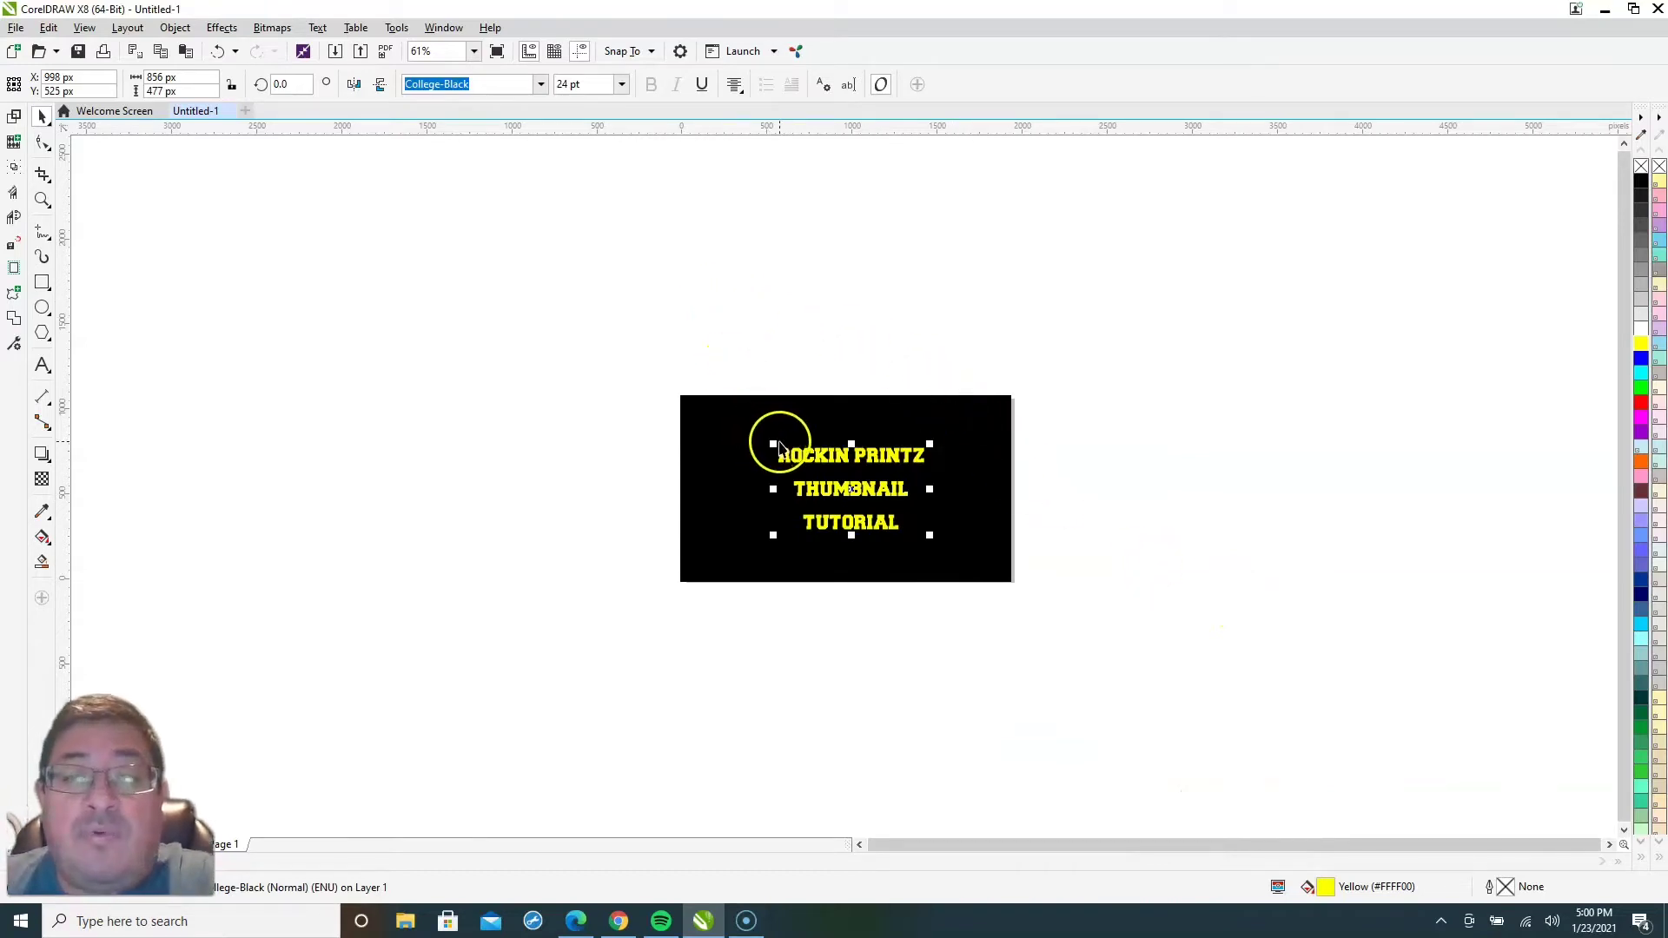
- Enlarge the text object proportionally to about 1,796 by 1,001 px so it fills the black rectangle, and fine-tune its position
{"action": "left_click_drag", "start_coordinate": [770, 441], "coordinate": [655, 410]}
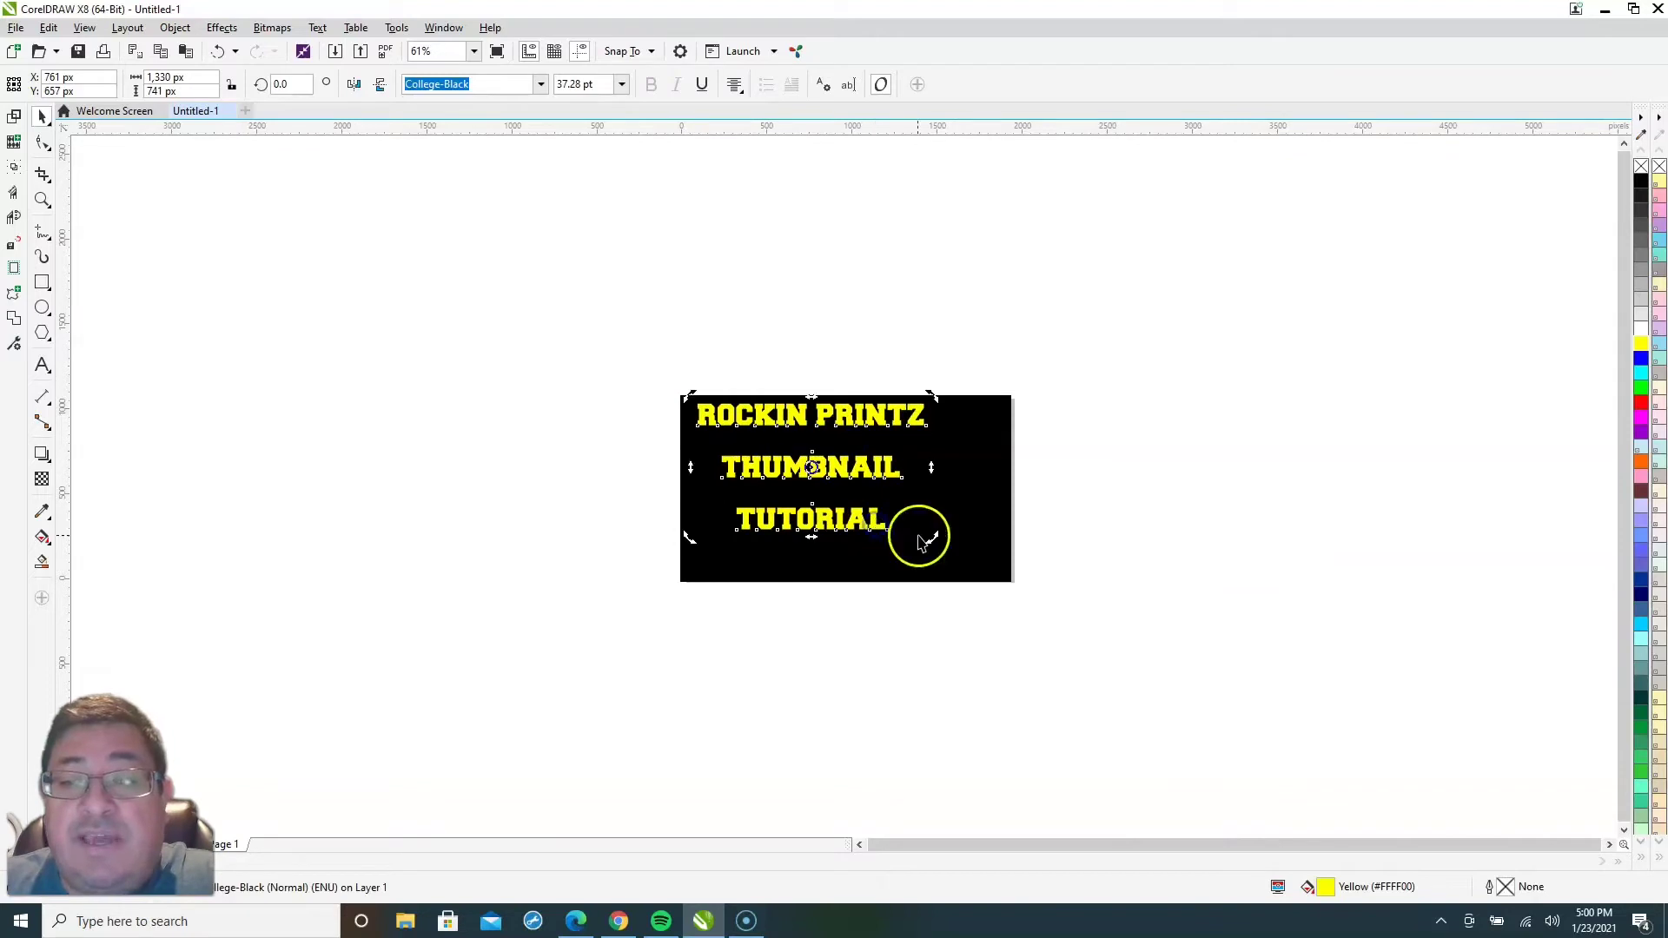
{"action": "left_click_drag", "start_coordinate": [931, 539], "coordinate": [1016, 580]}
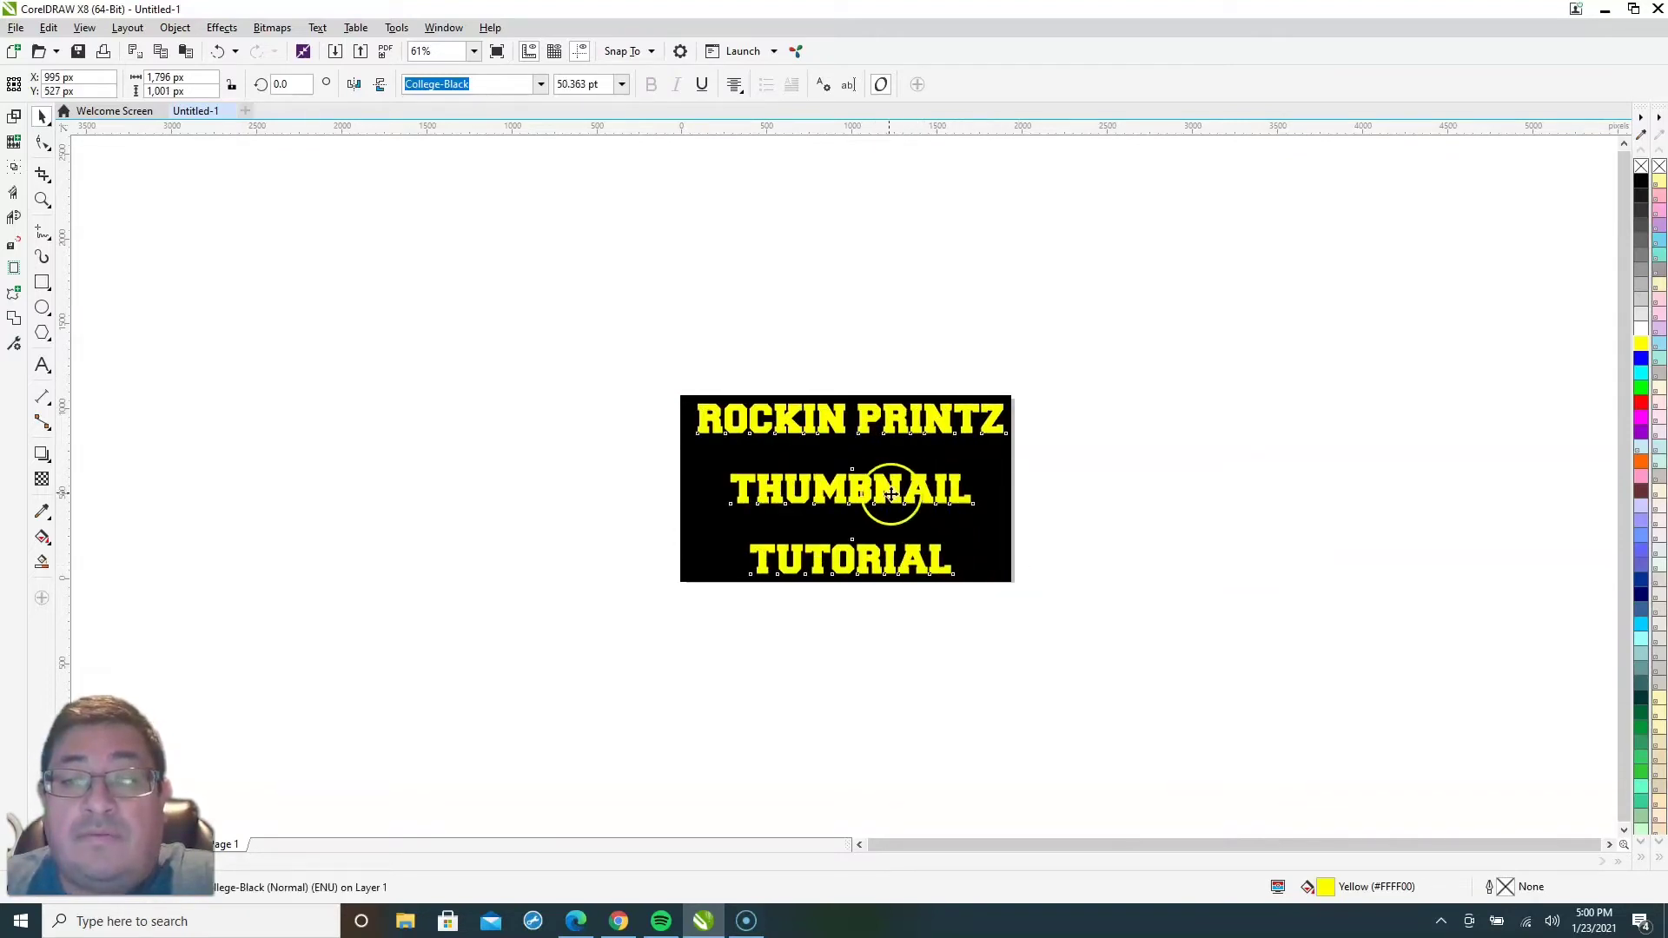
{"action": "left_click_drag", "start_coordinate": [880, 491], "coordinate": [890, 493]}
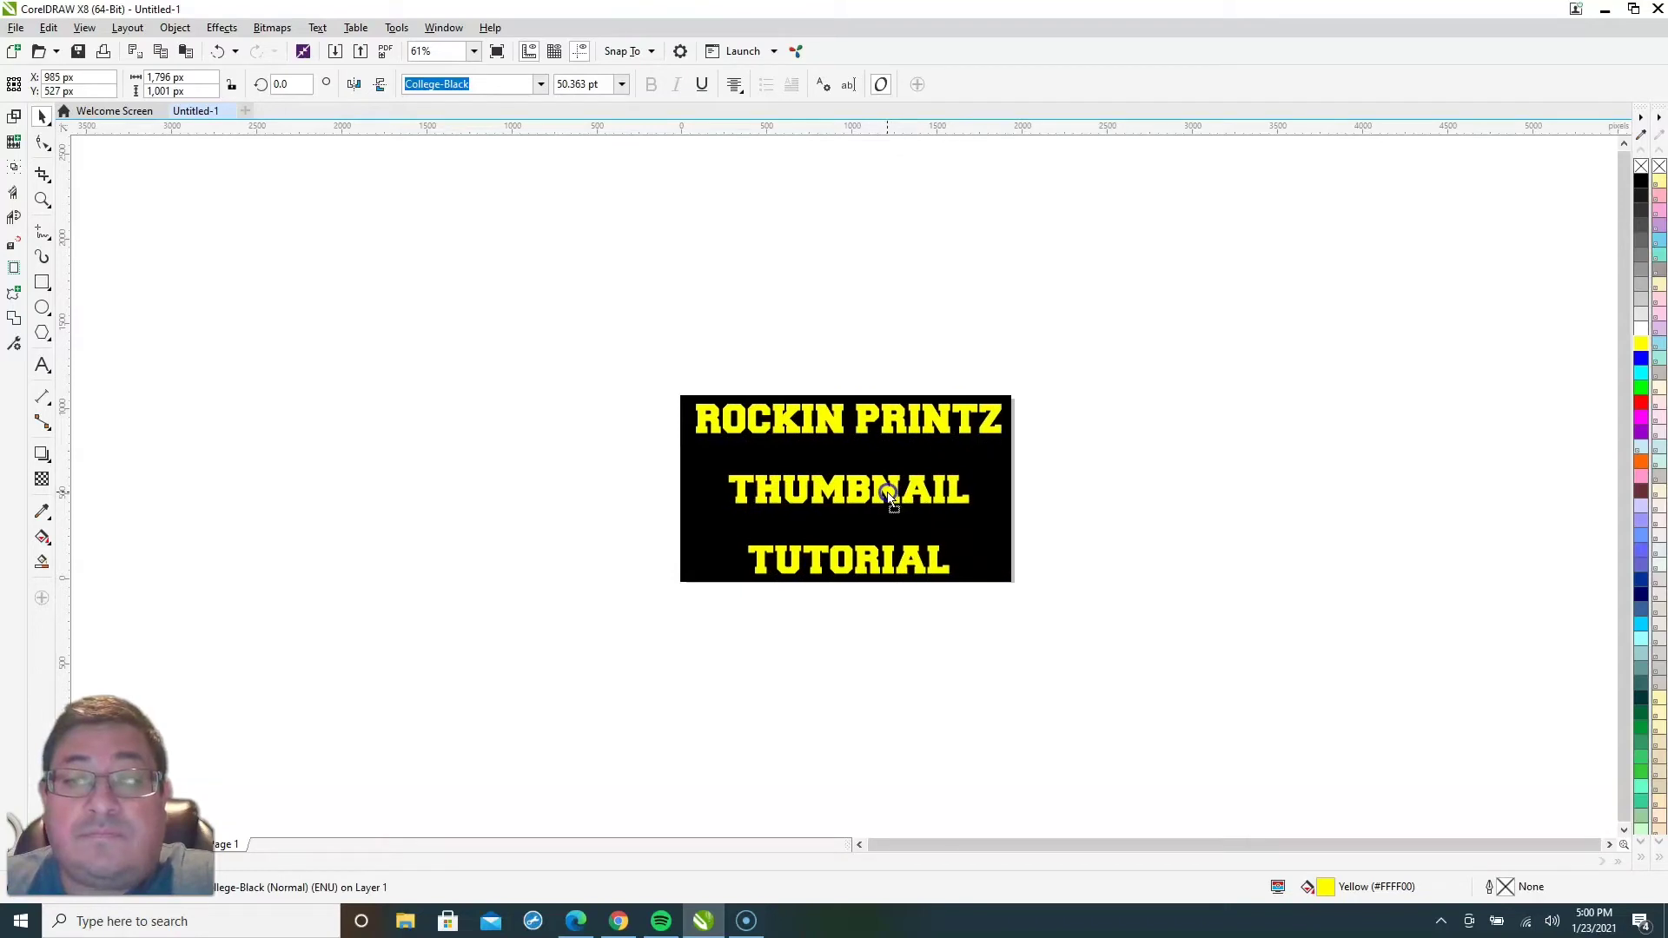
{"action": "left_click", "coordinate": [1178, 393]}
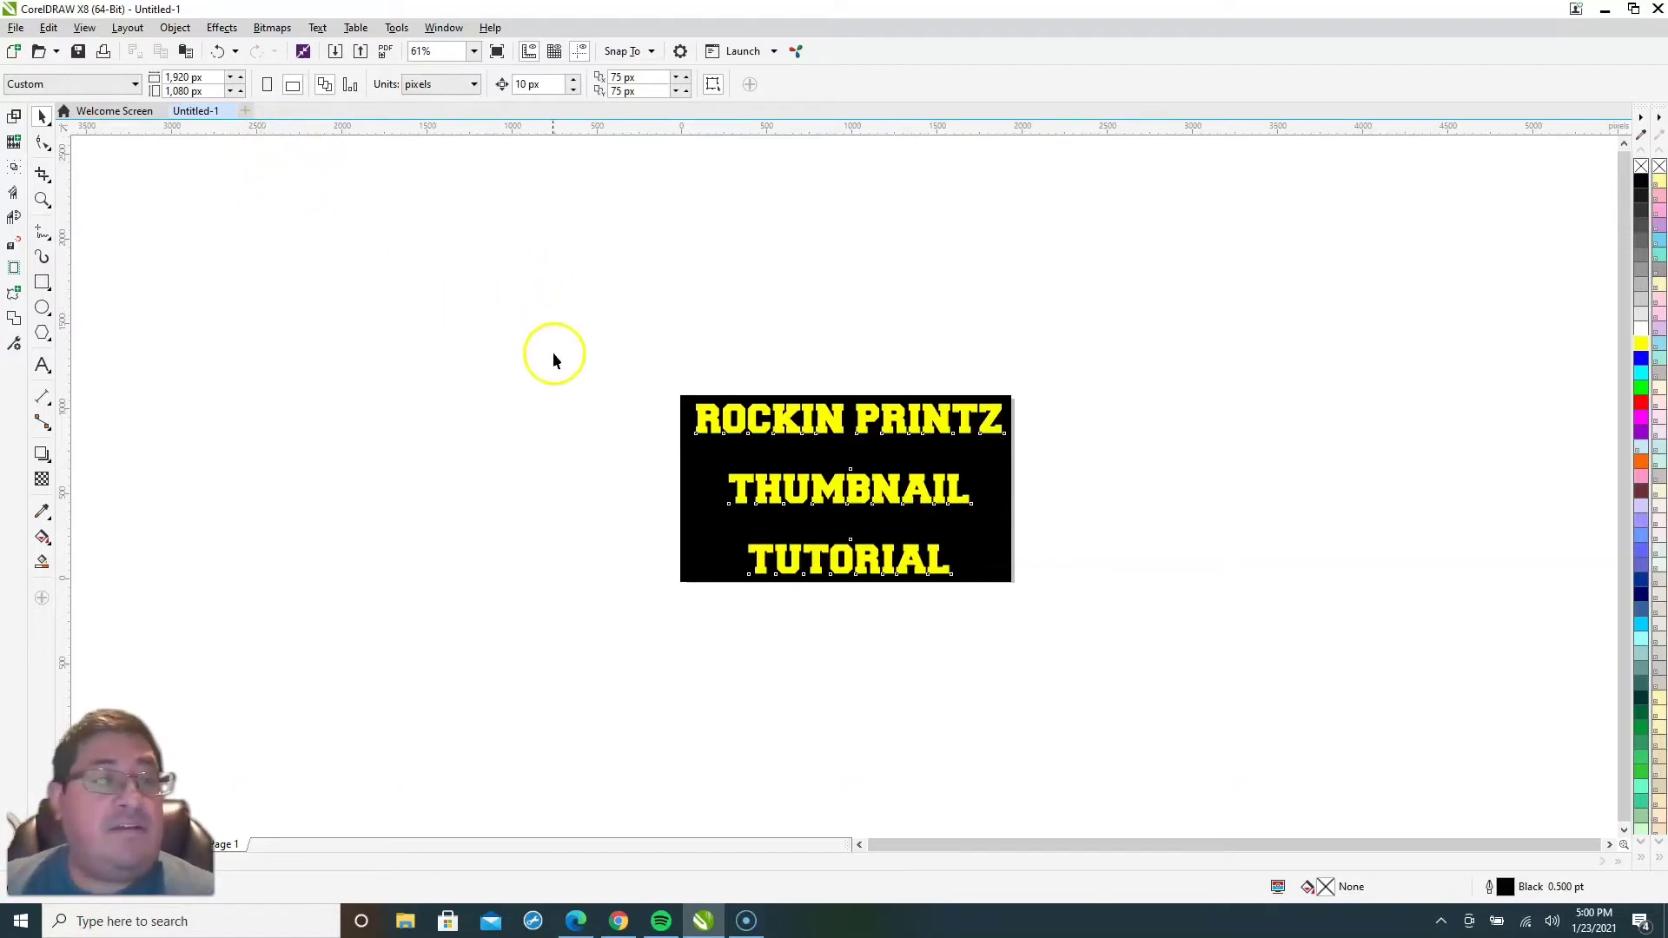
- Export the thumbnail to the Desktop as a PNG file named RockinPrintz.png, with the offered export settings
{"action": "left_click_drag", "start_coordinate": [612, 332], "coordinate": [1080, 607]}
{"action": "left_click", "coordinate": [771, 666]}
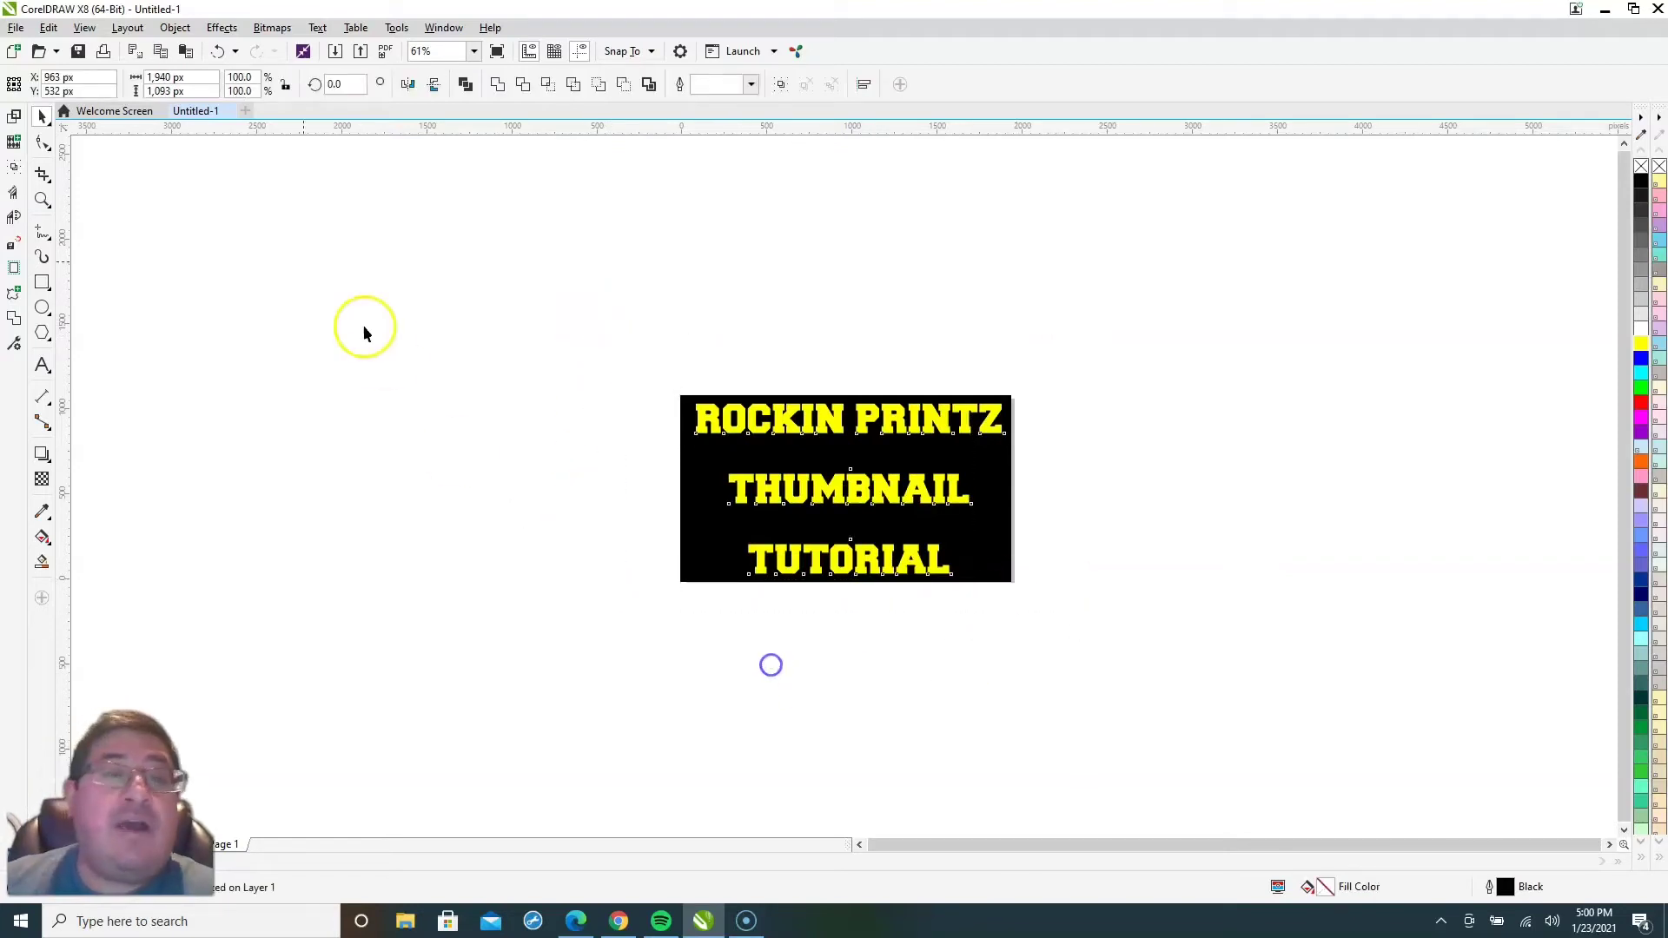
{"action": "left_click", "coordinate": [21, 29]}
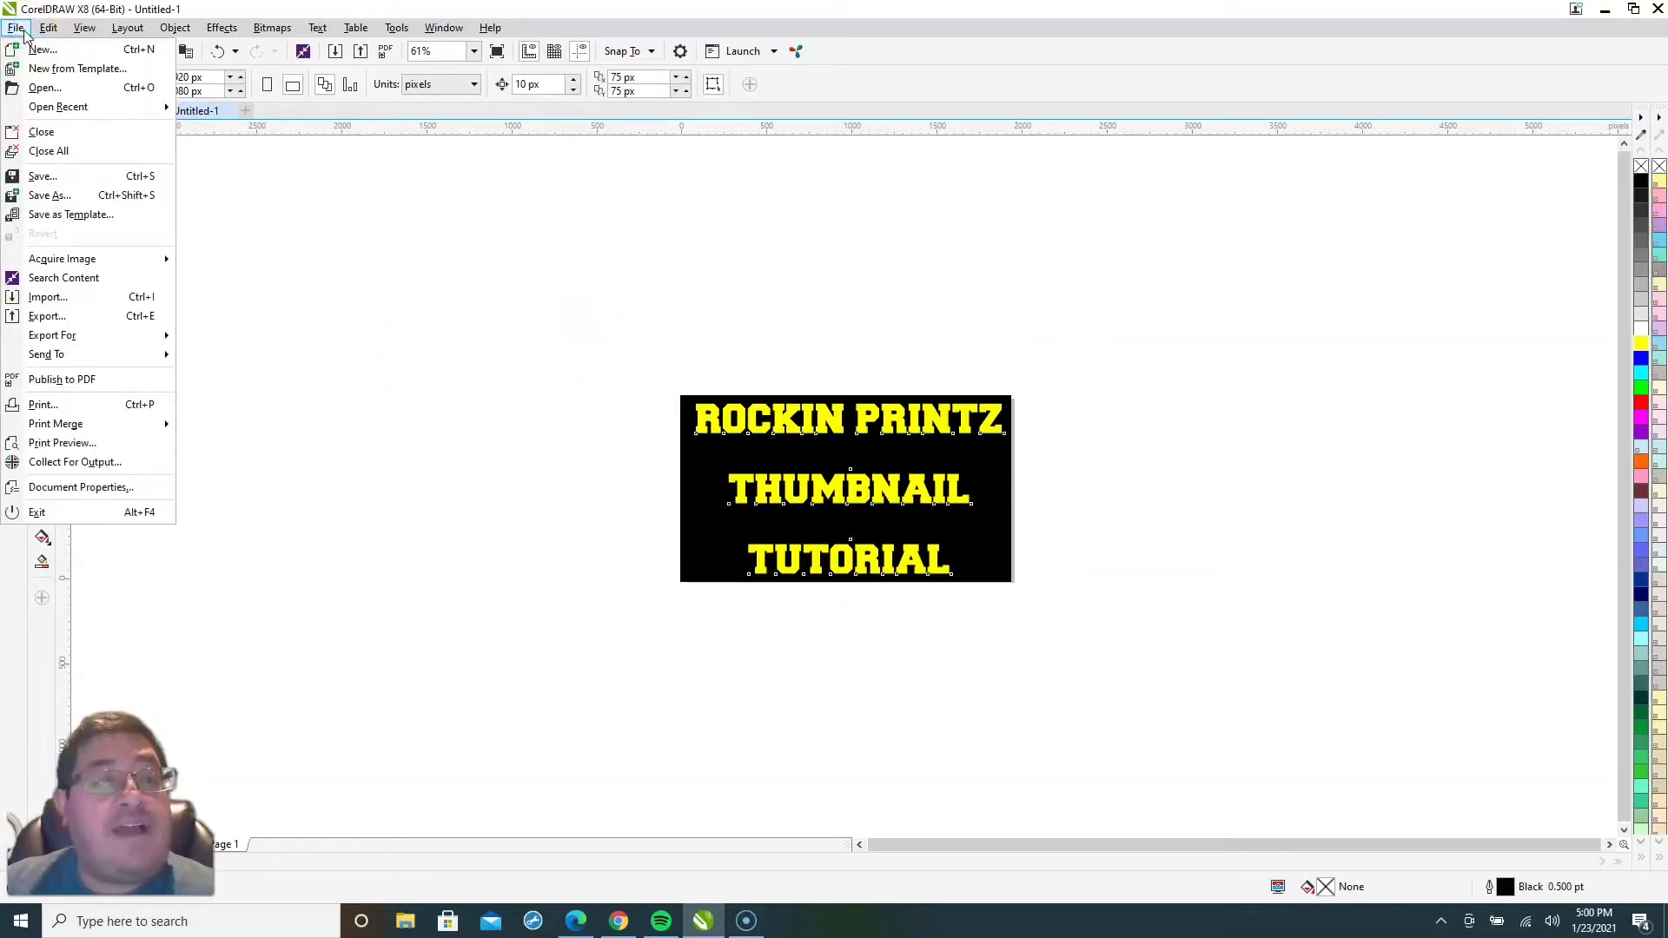
{"action": "left_click", "coordinate": [55, 316]}
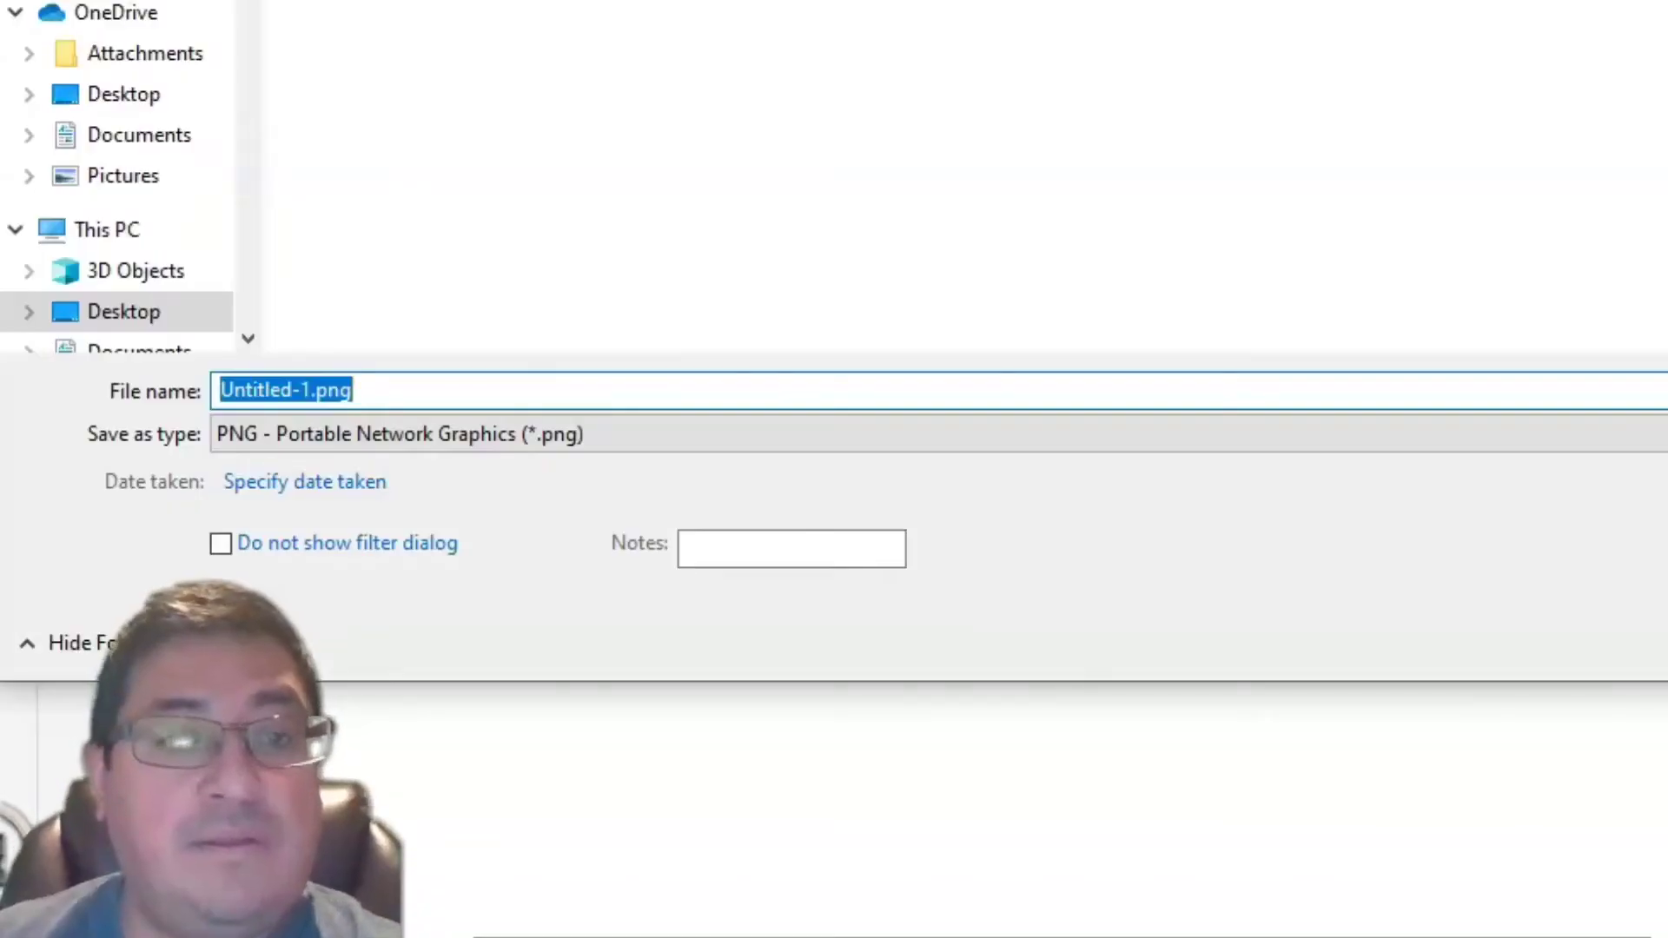
{"action": "left_click_drag", "start_coordinate": [310, 390], "coordinate": [174, 399]}
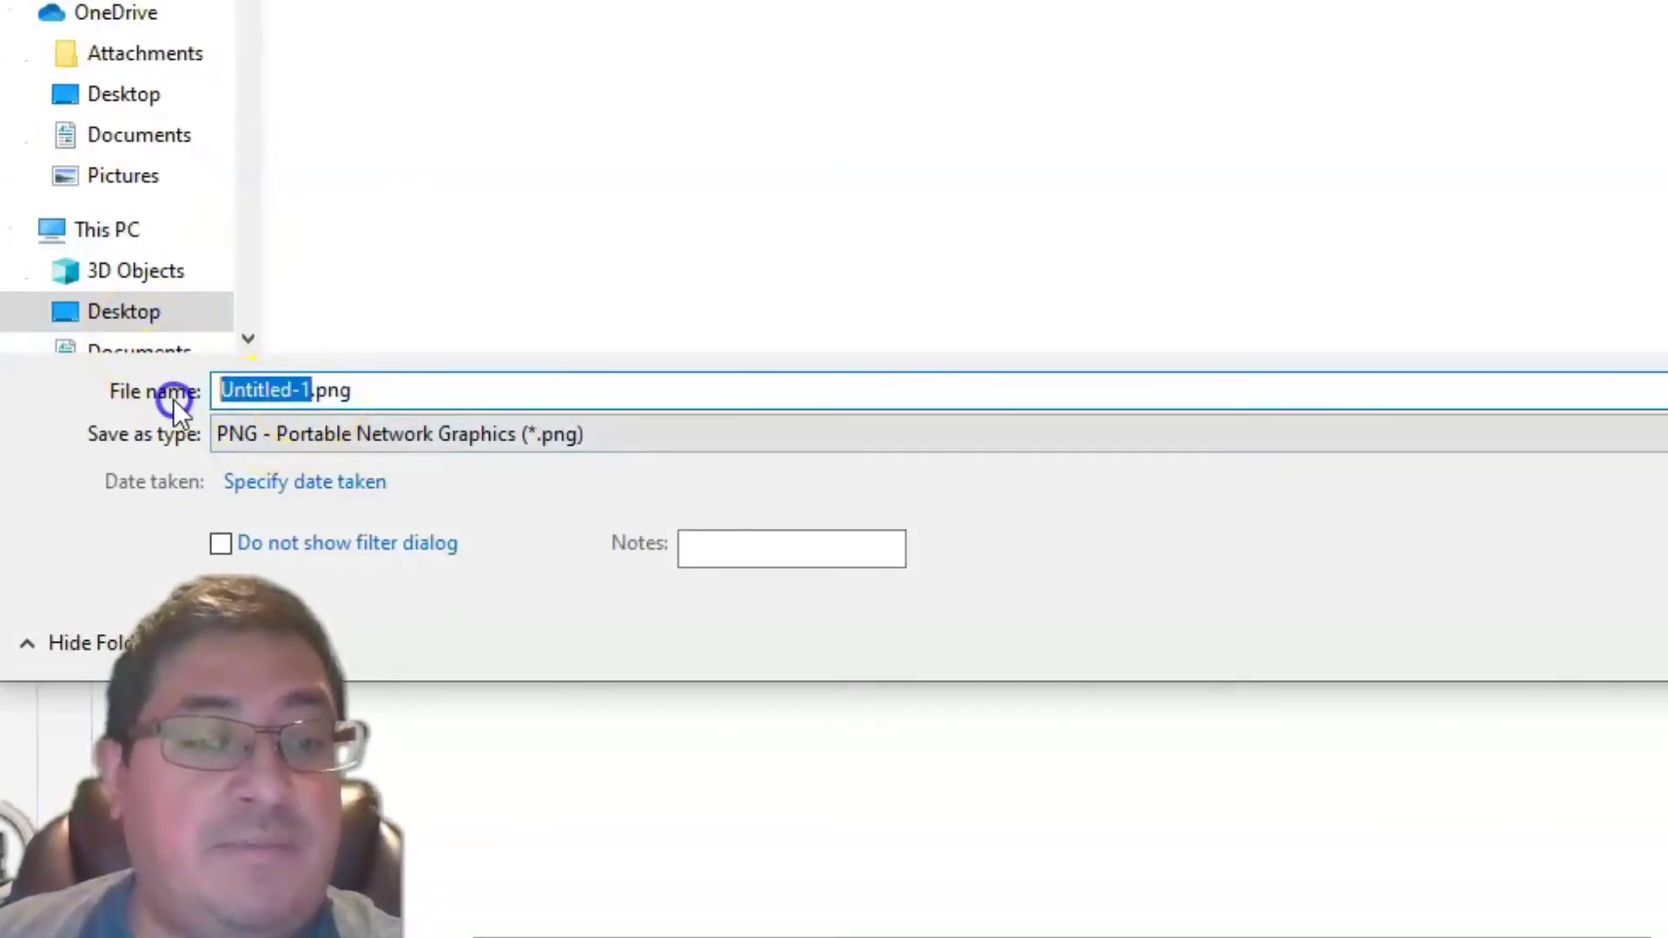
{"action": "type", "text": "Rockin"}
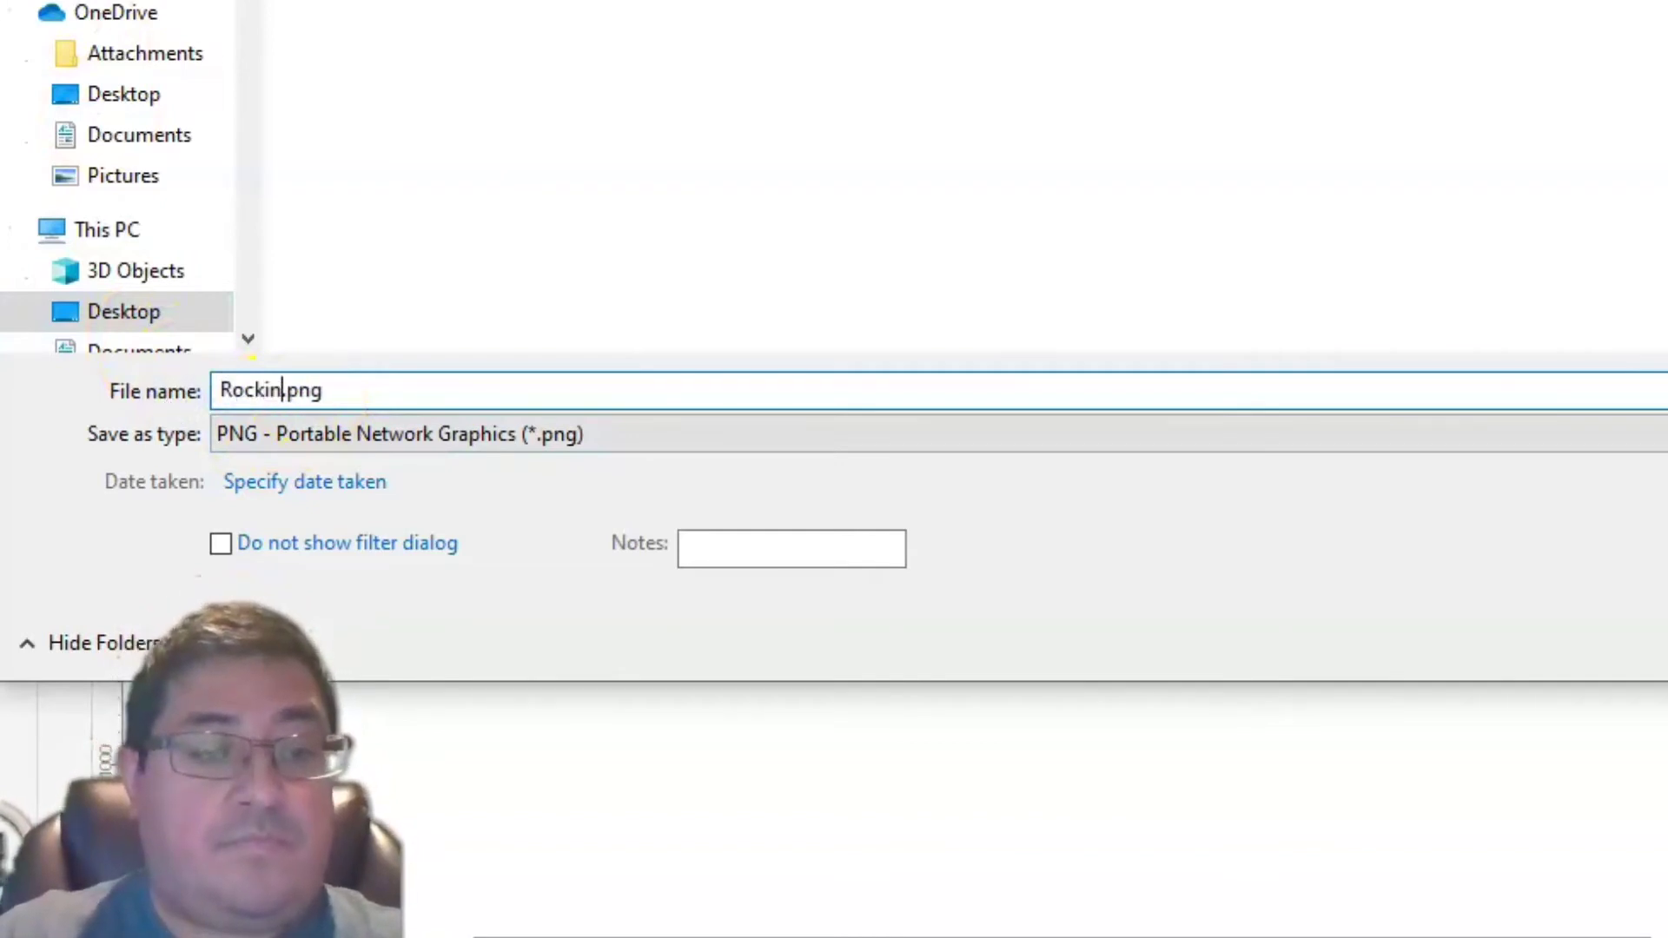
{"action": "type", "text": "Printz"}
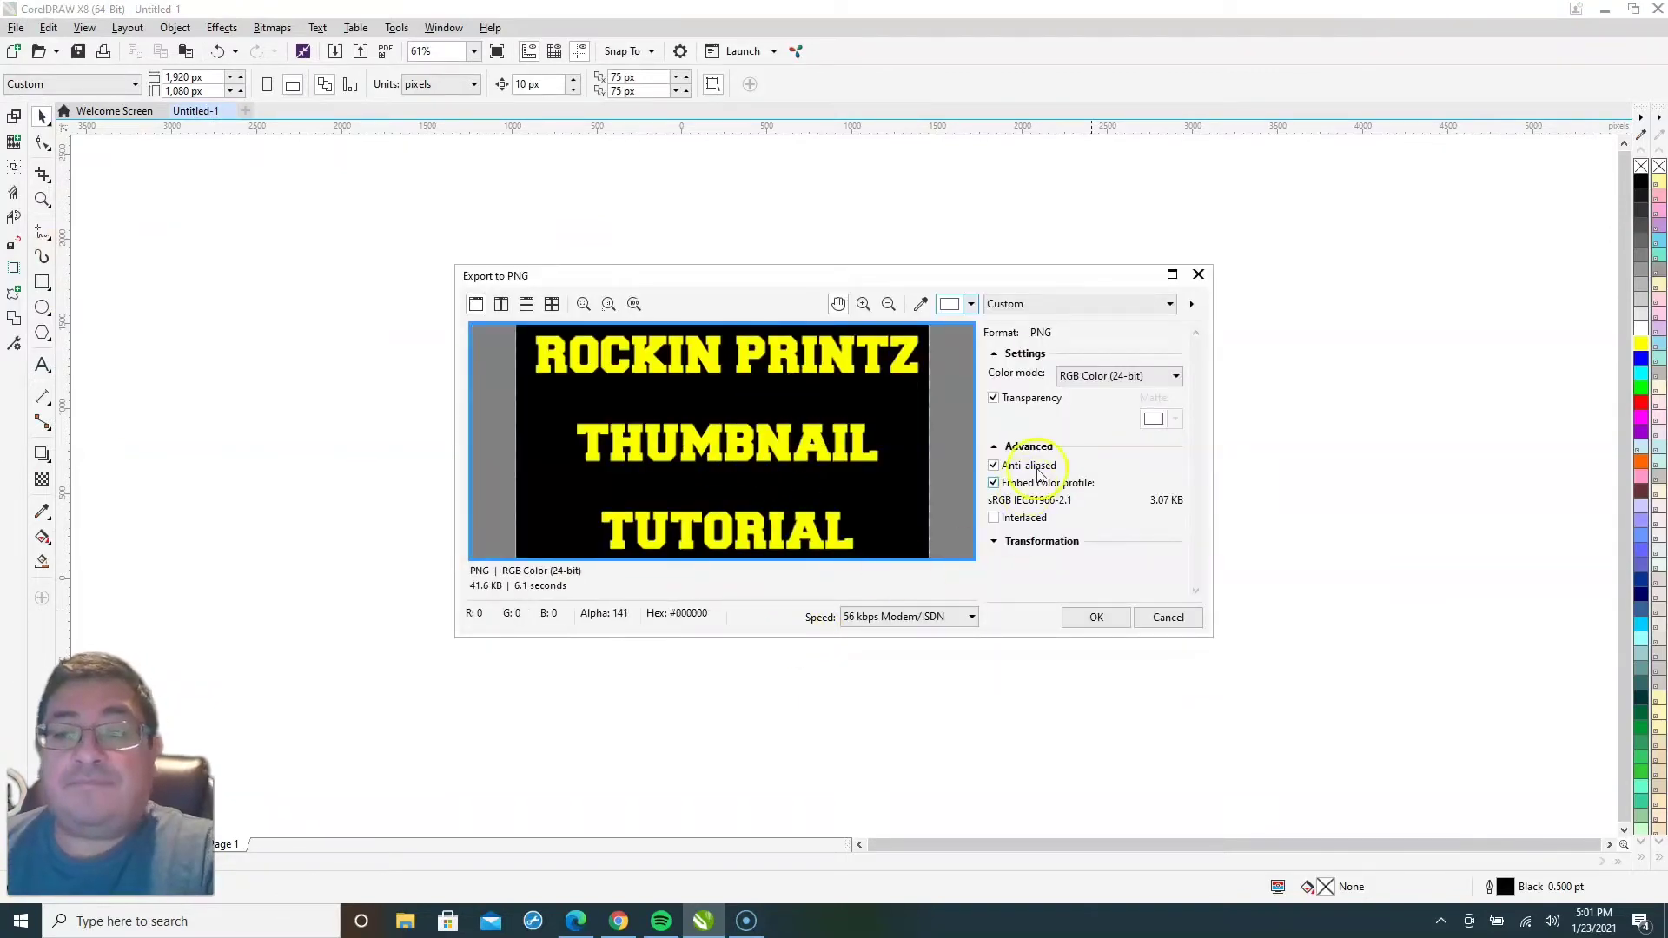
{"action": "left_click", "coordinate": [1094, 619]}
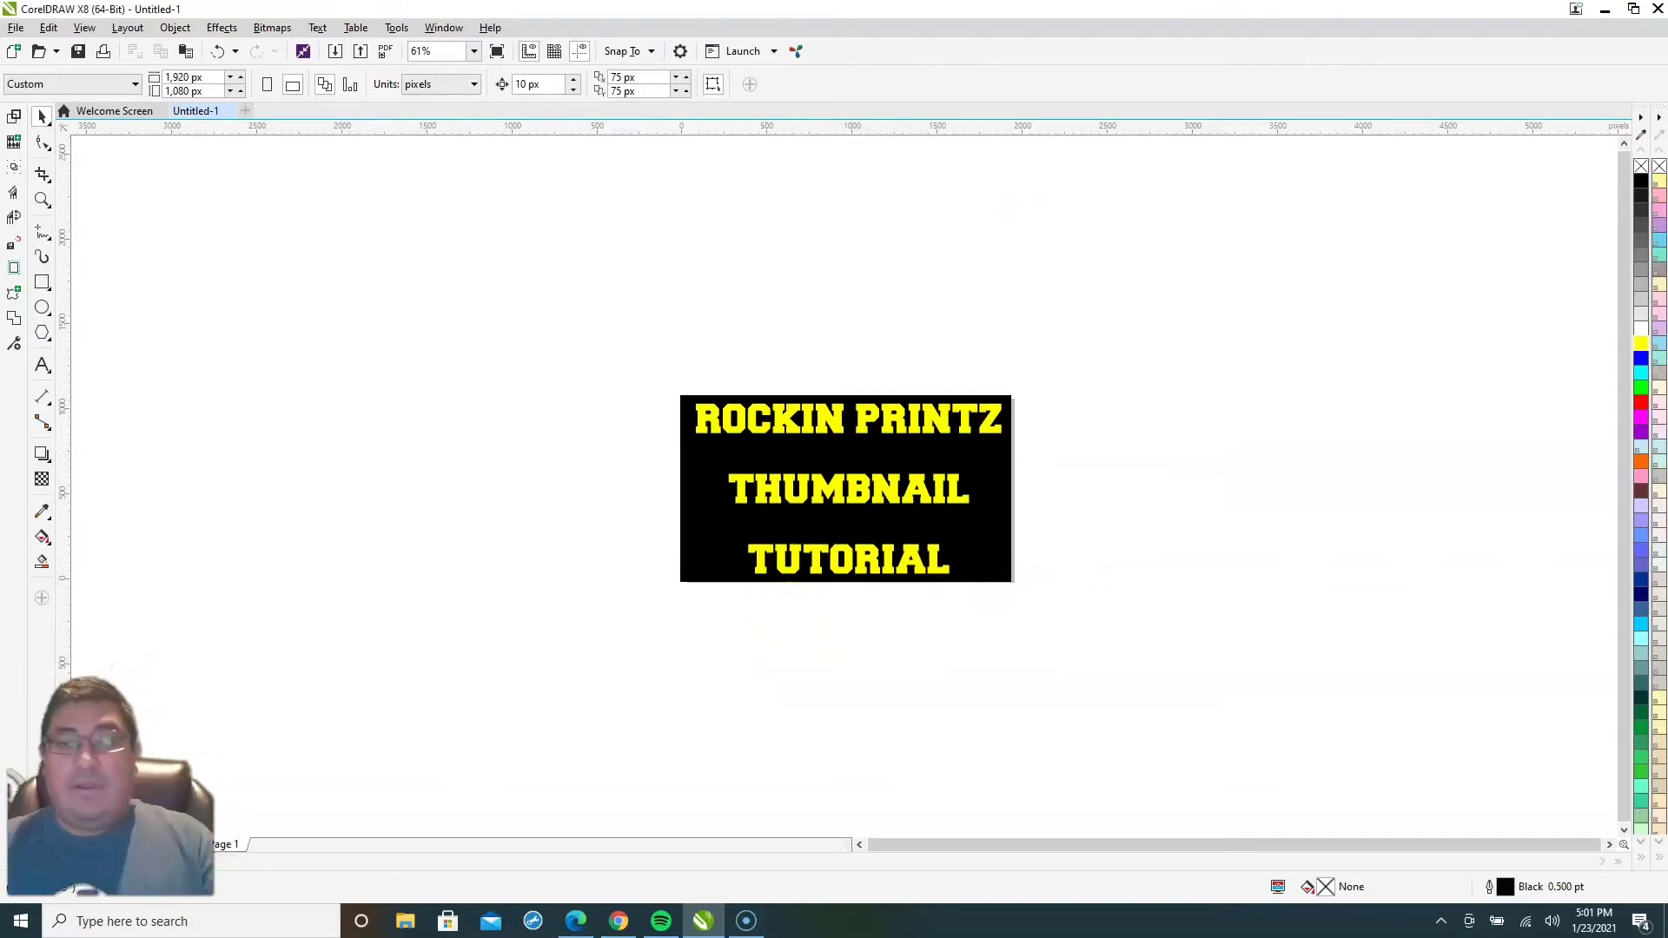
- Switch to YouTube Studio in Chrome and open the details of "Creating You tube Thumbnails using Corel Draw" from the channel content
{"action": "left_click", "coordinate": [1603, 10]}
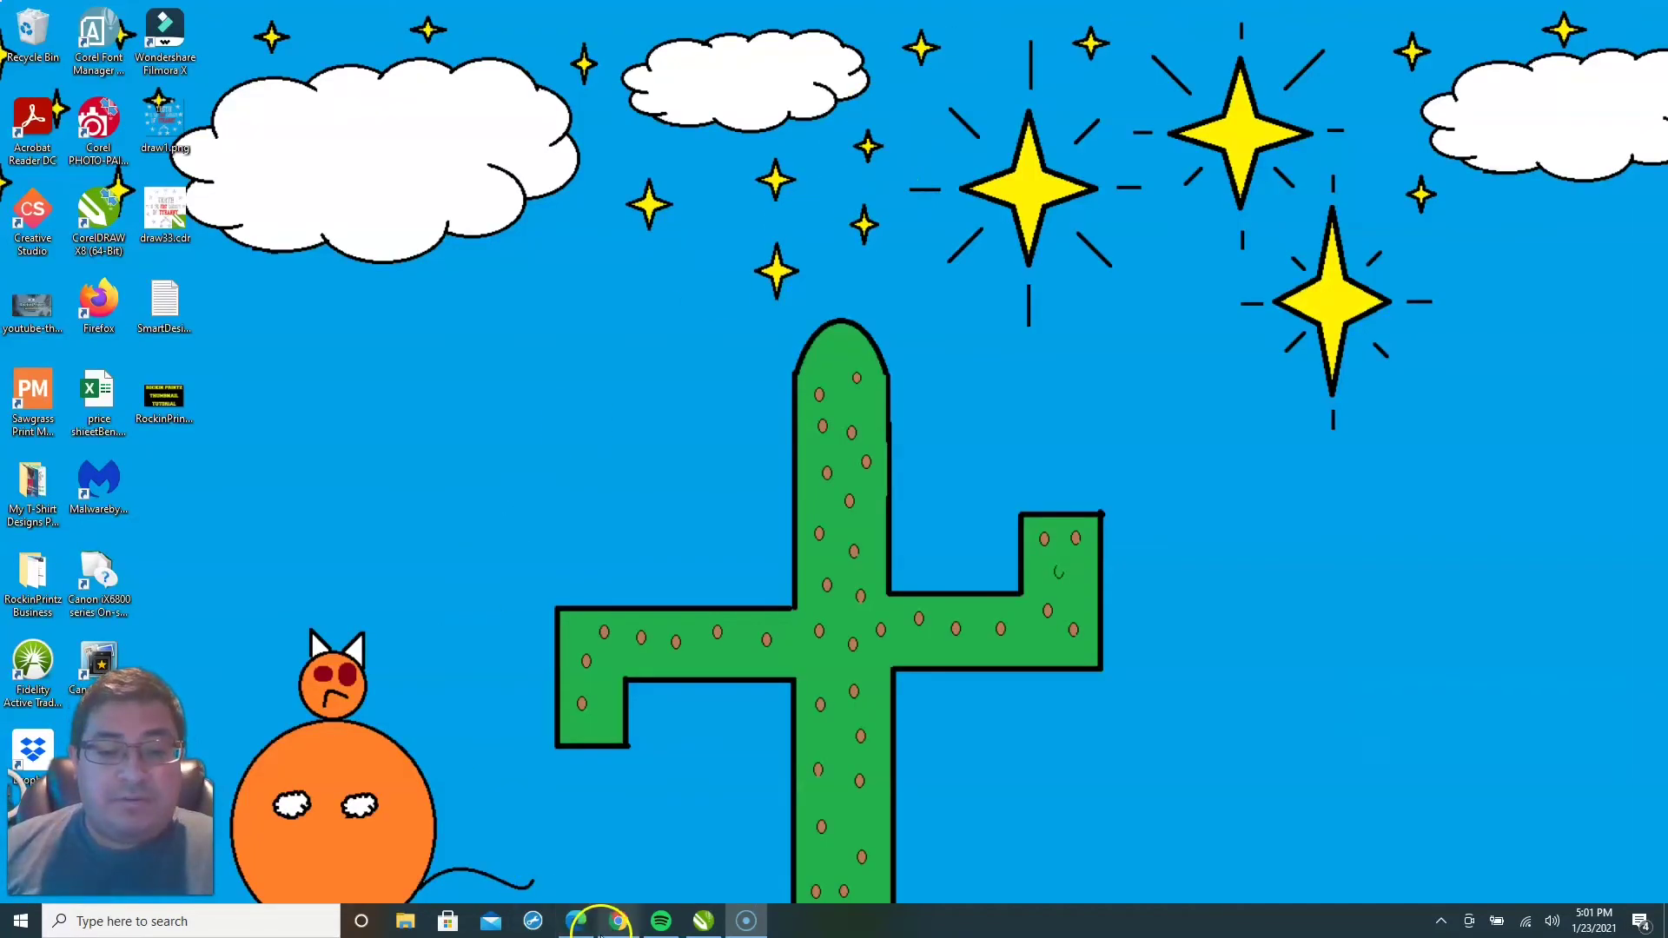
{"action": "left_click", "coordinate": [616, 917]}
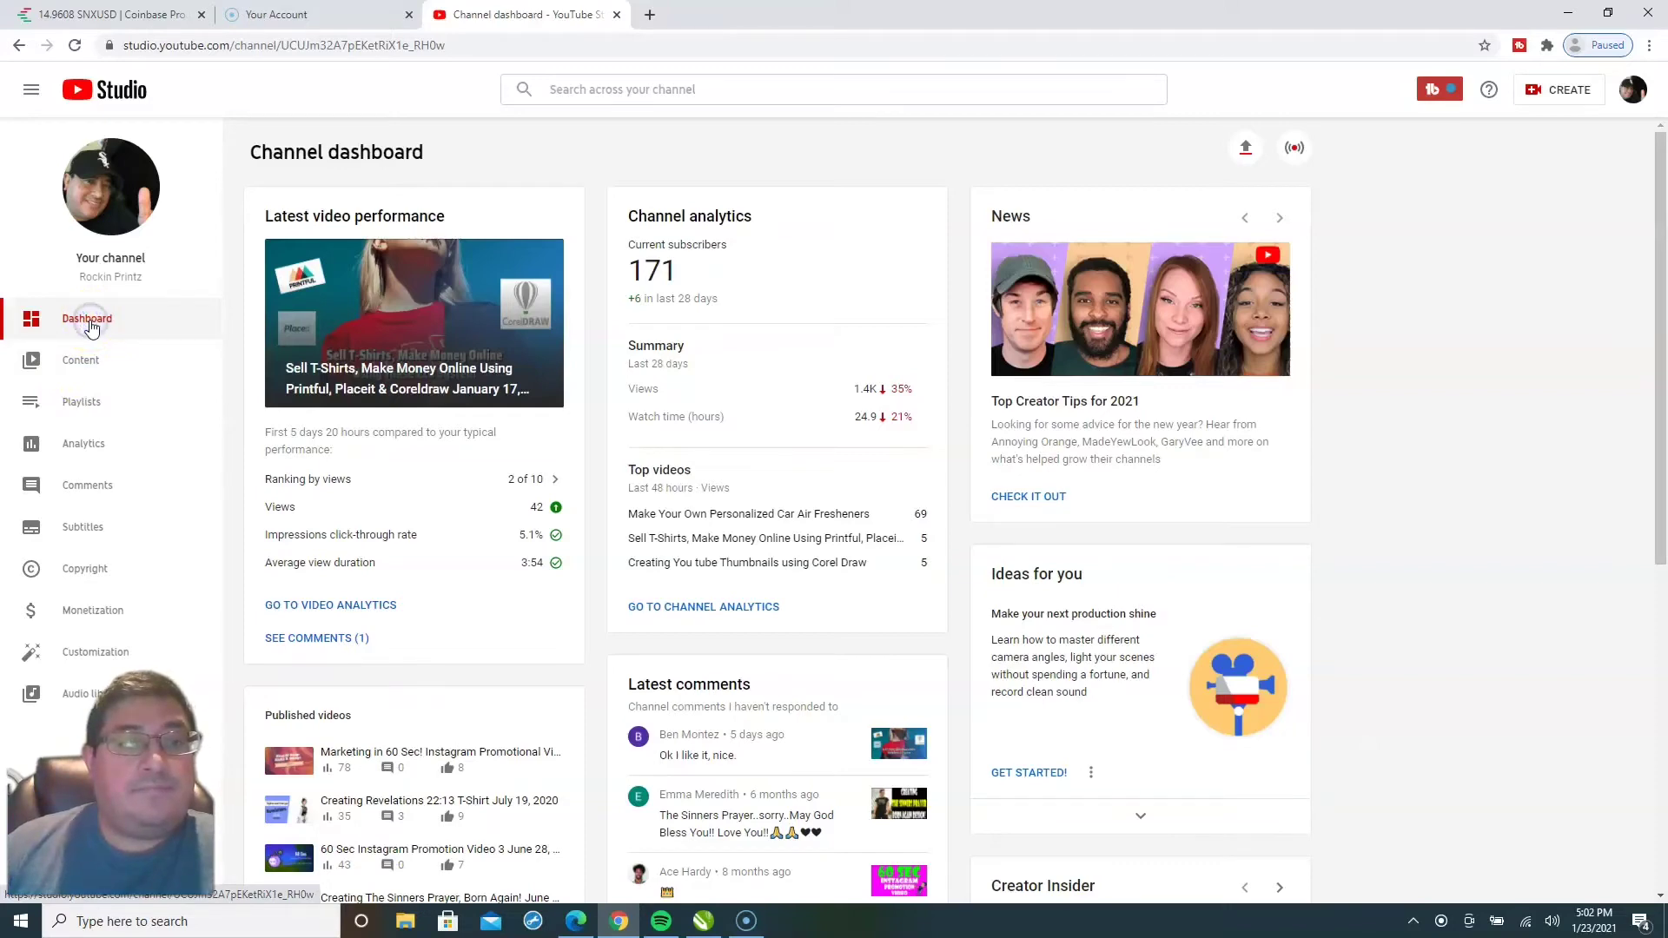
{"action": "left_click", "coordinate": [82, 363]}
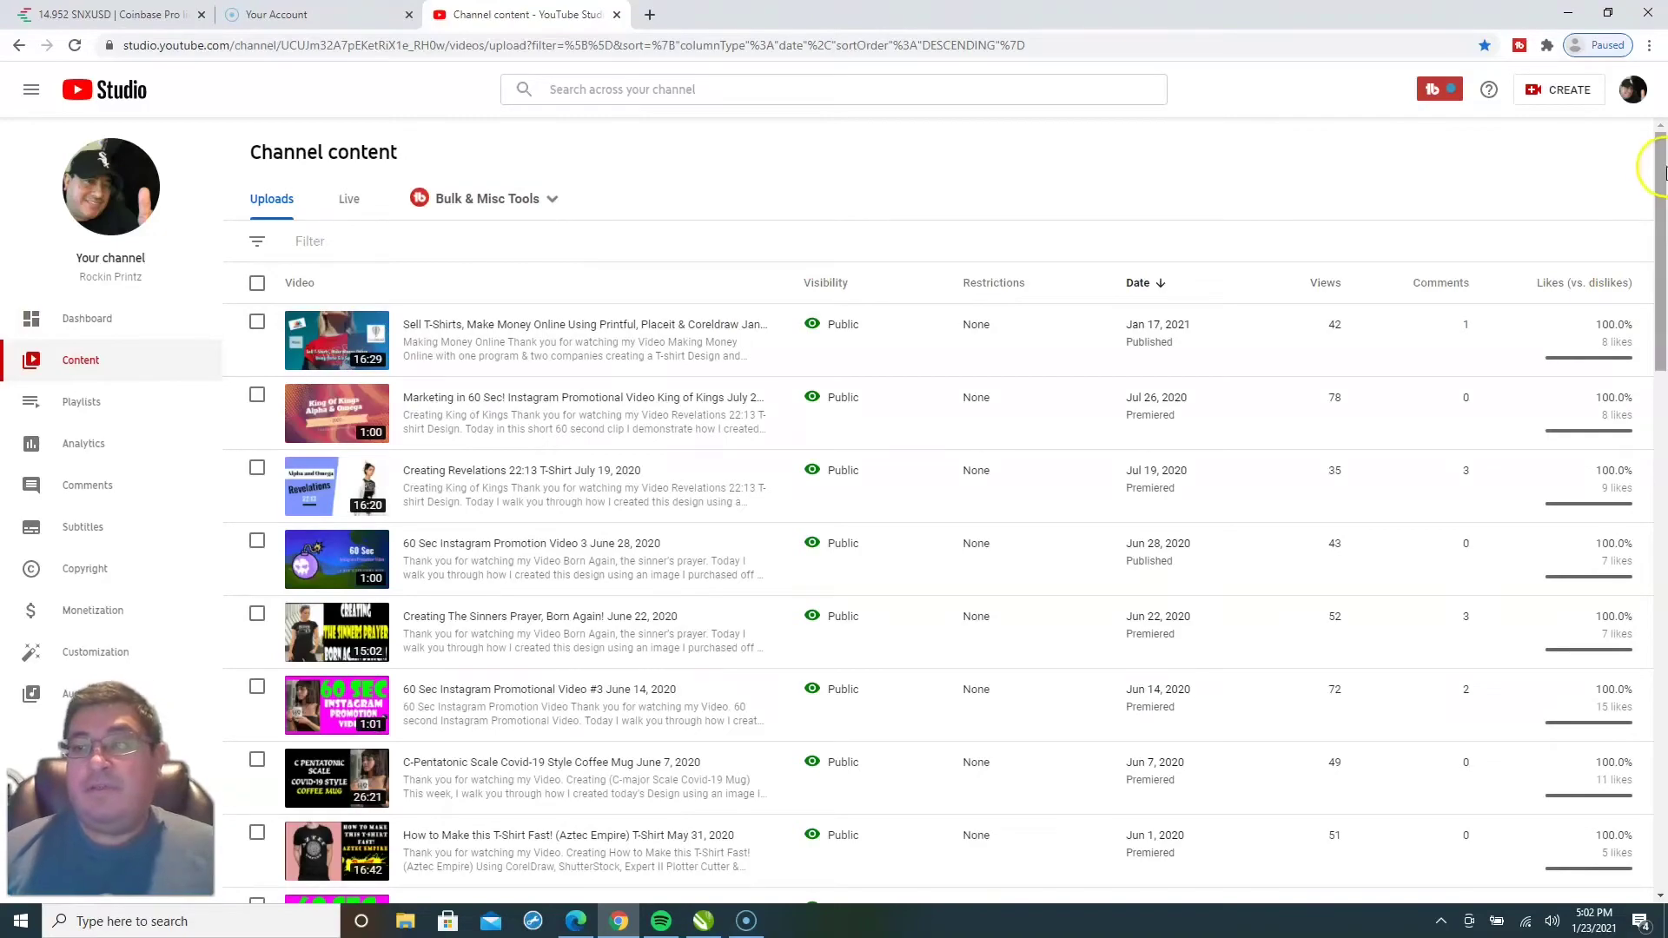
{"action": "left_click_drag", "start_coordinate": [1663, 200], "coordinate": [1662, 721]}
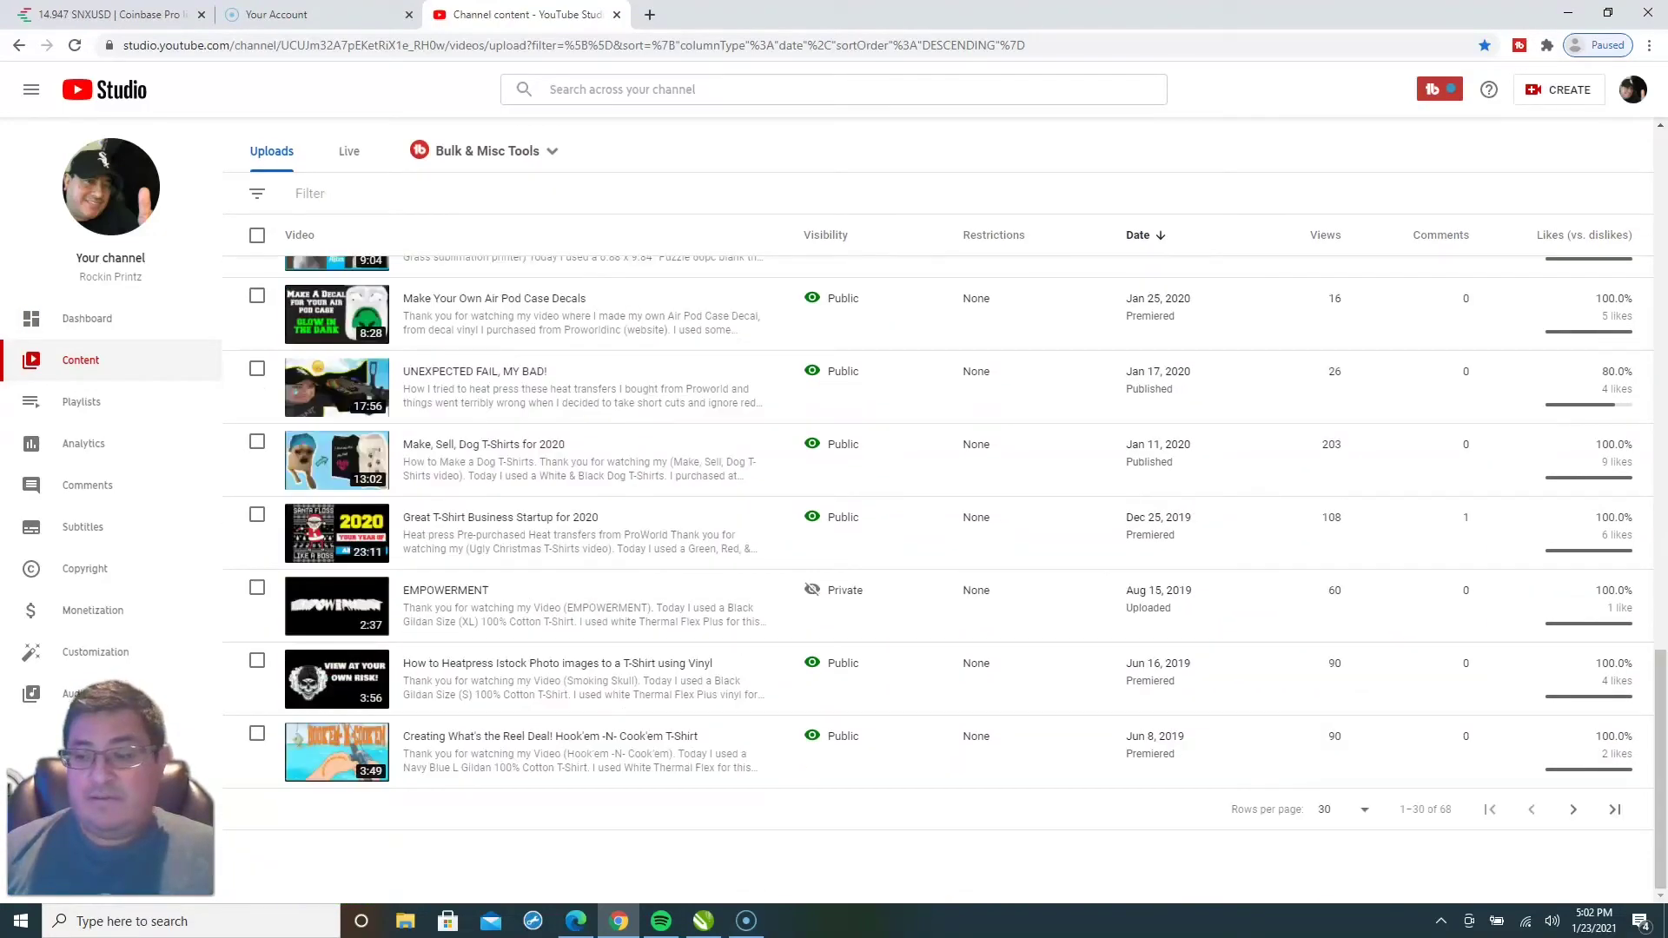
{"action": "left_click", "coordinate": [1574, 812]}
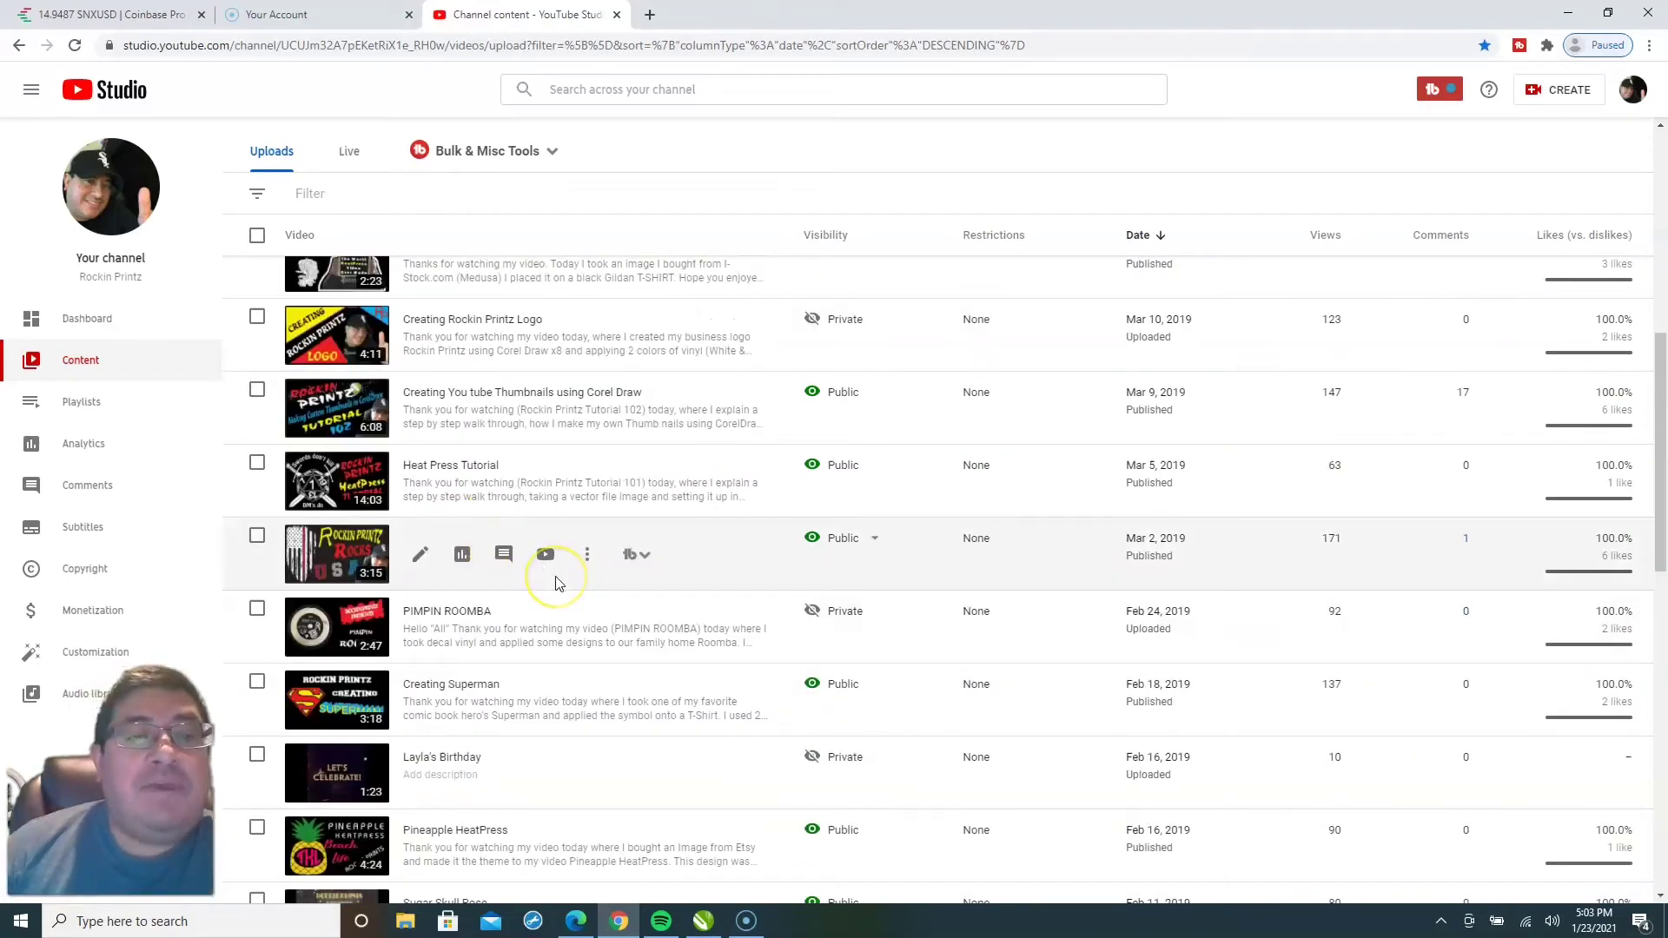
{"action": "left_click", "coordinate": [340, 416]}
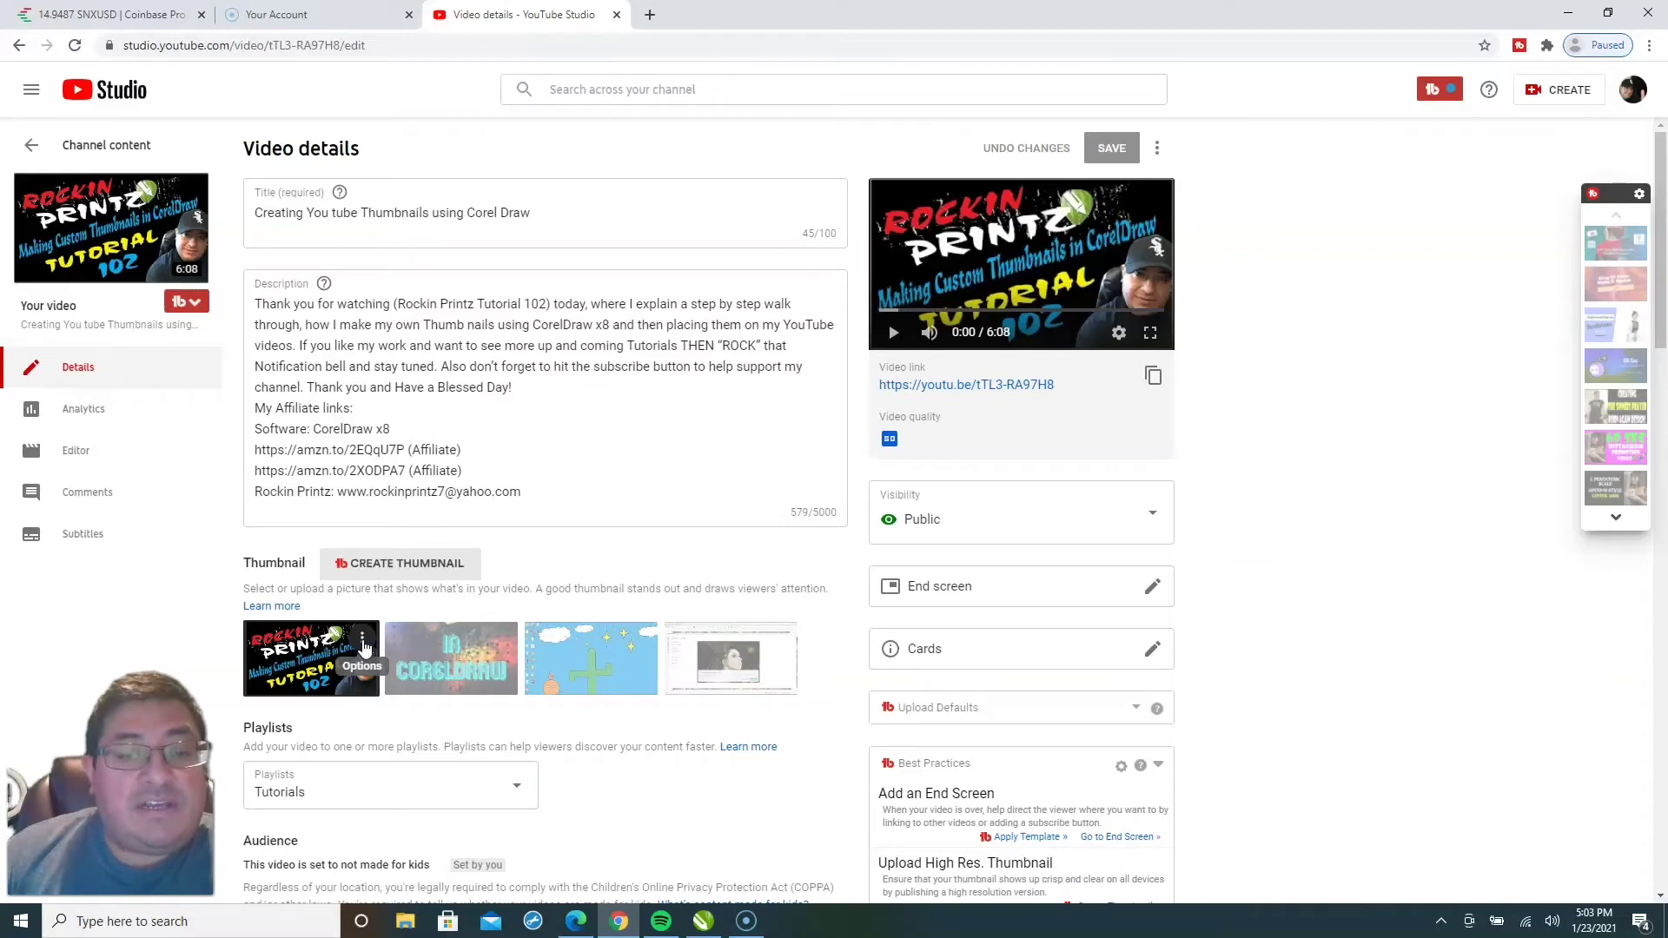
- Replace the video's thumbnail with RockinPrintz.png from the Desktop and save the video details
{"action": "left_click", "coordinate": [363, 647]}
{"action": "left_click", "coordinate": [314, 643]}
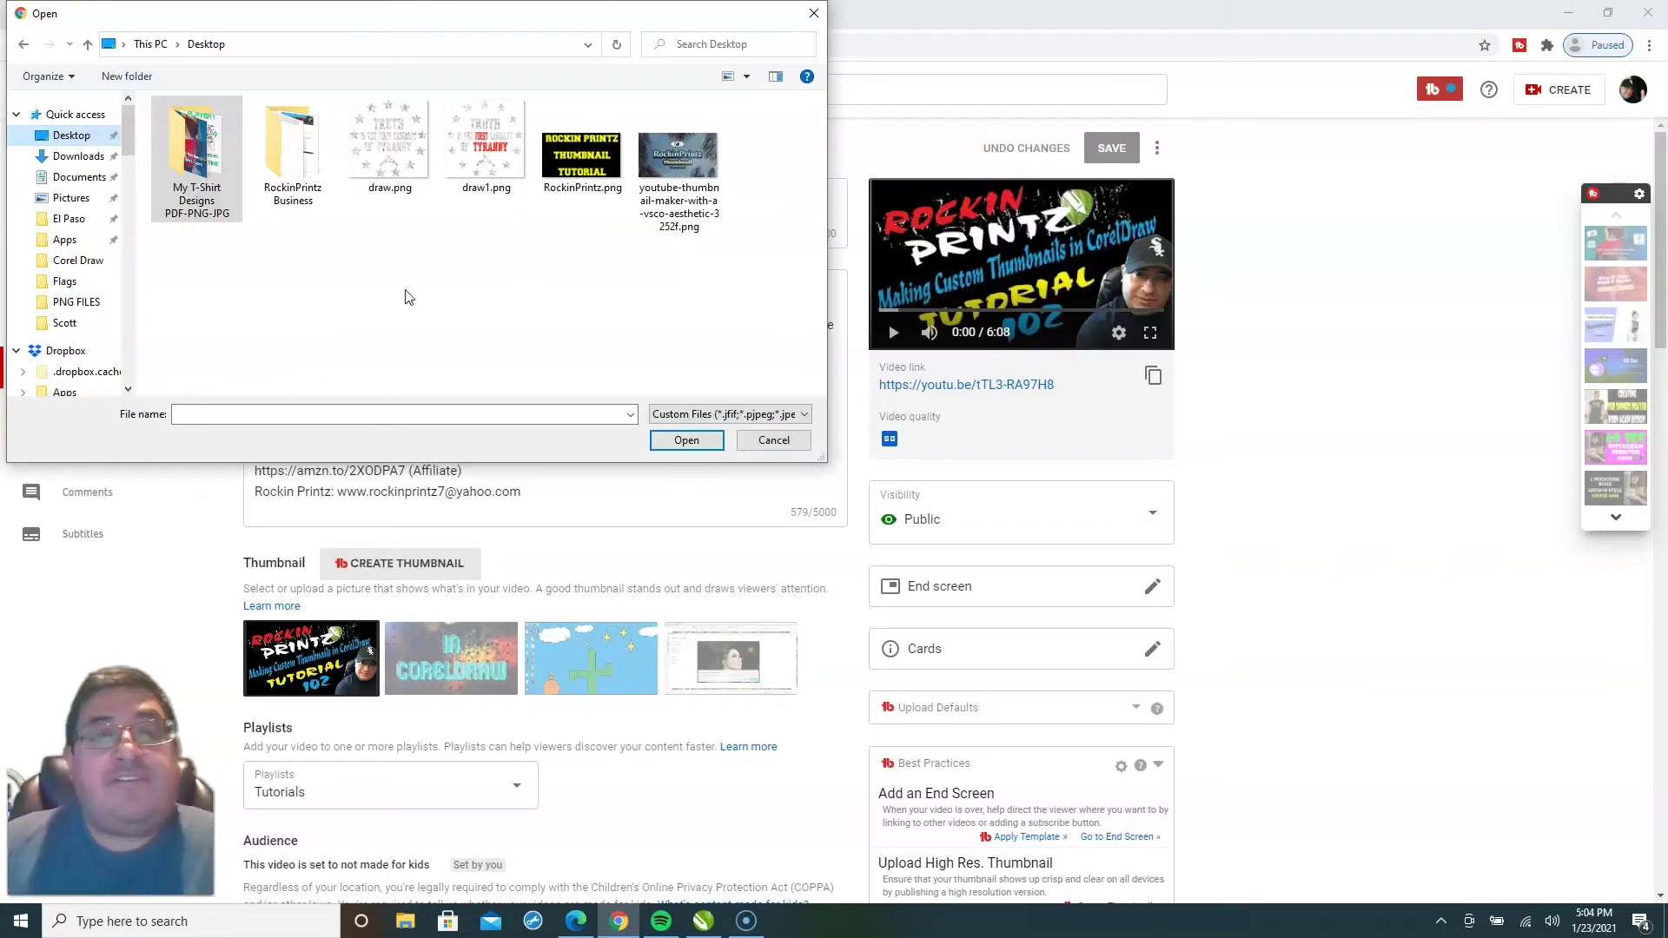
{"action": "left_click", "coordinate": [581, 157]}
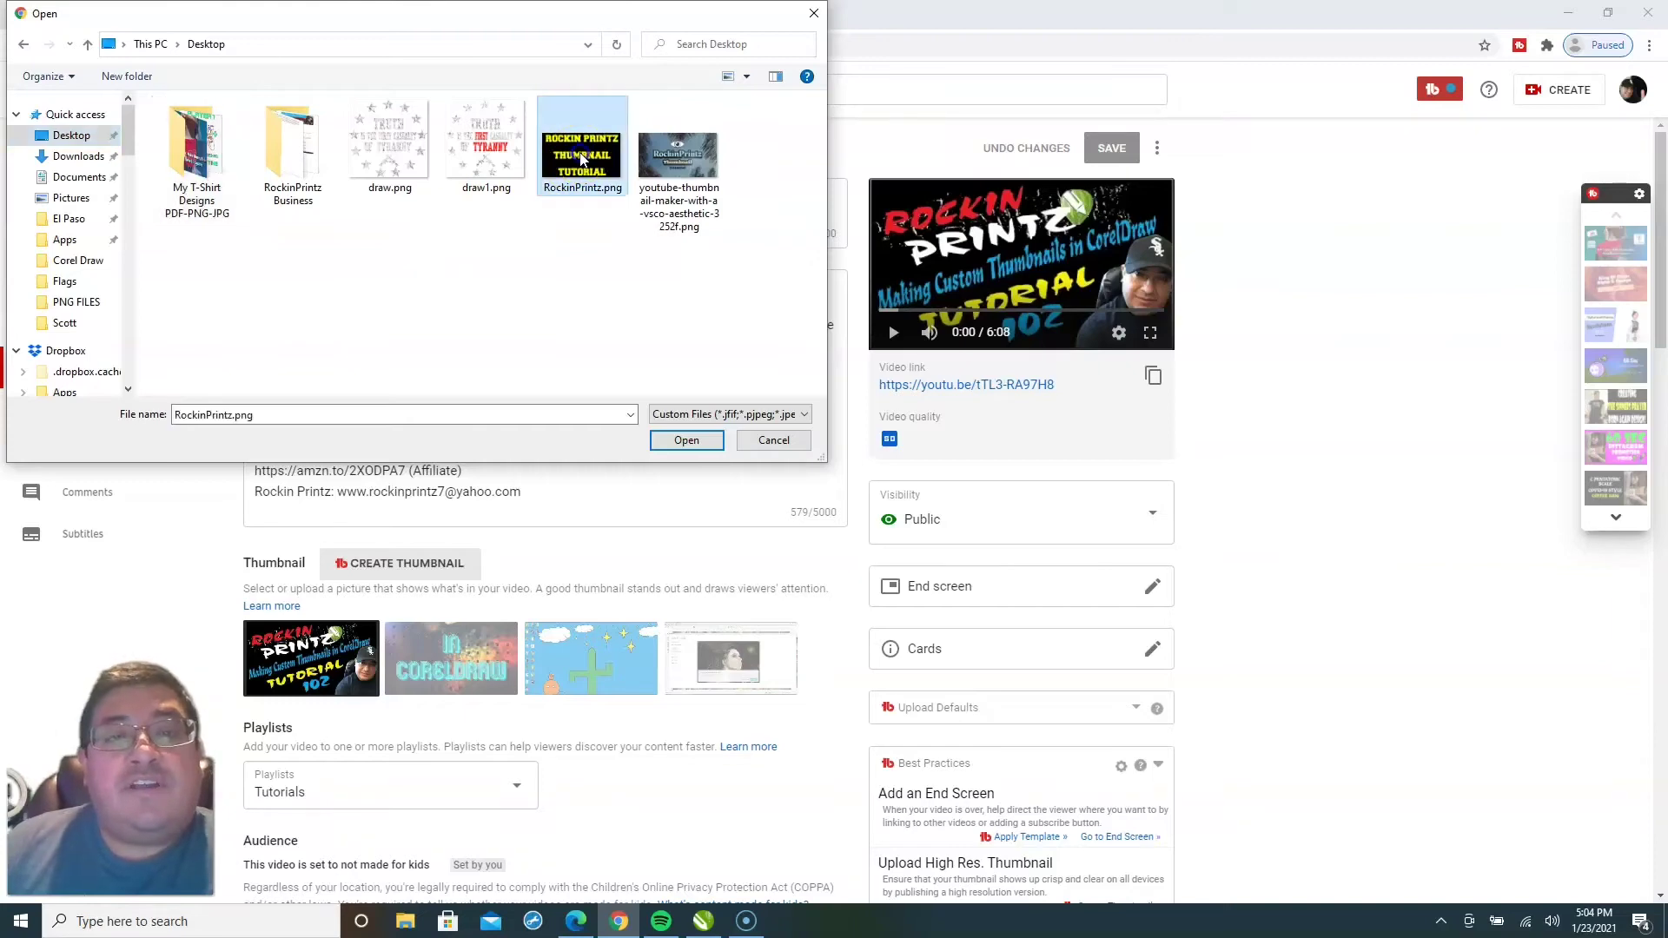
{"action": "left_click", "coordinate": [688, 441]}
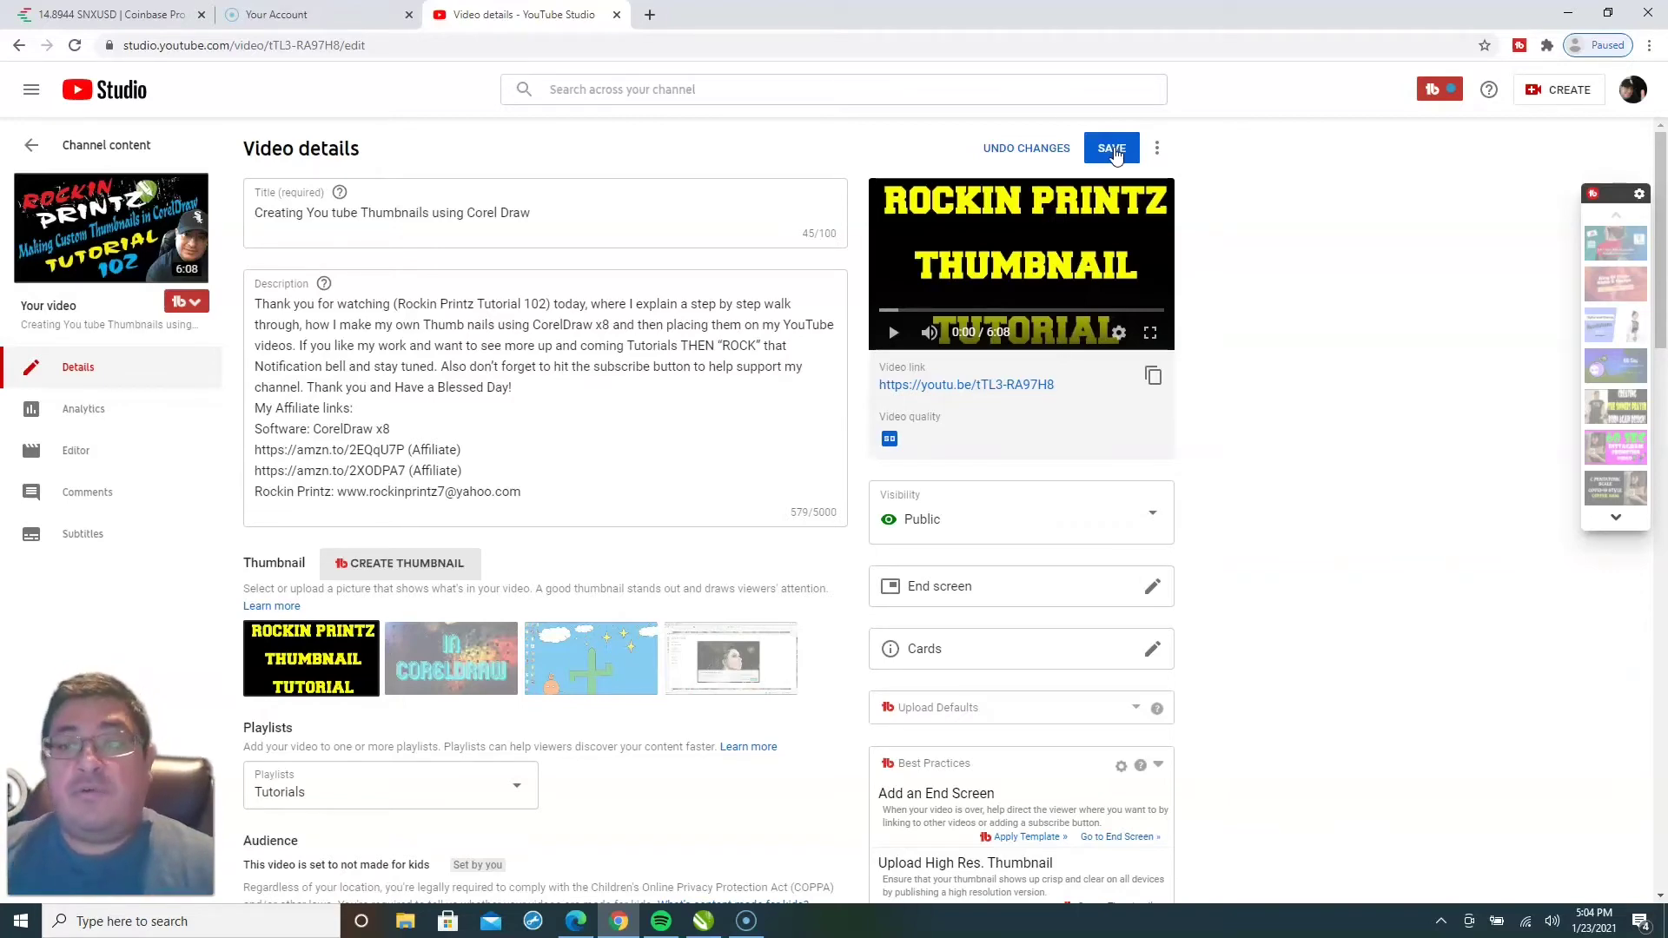
{"action": "left_click", "coordinate": [1114, 150]}
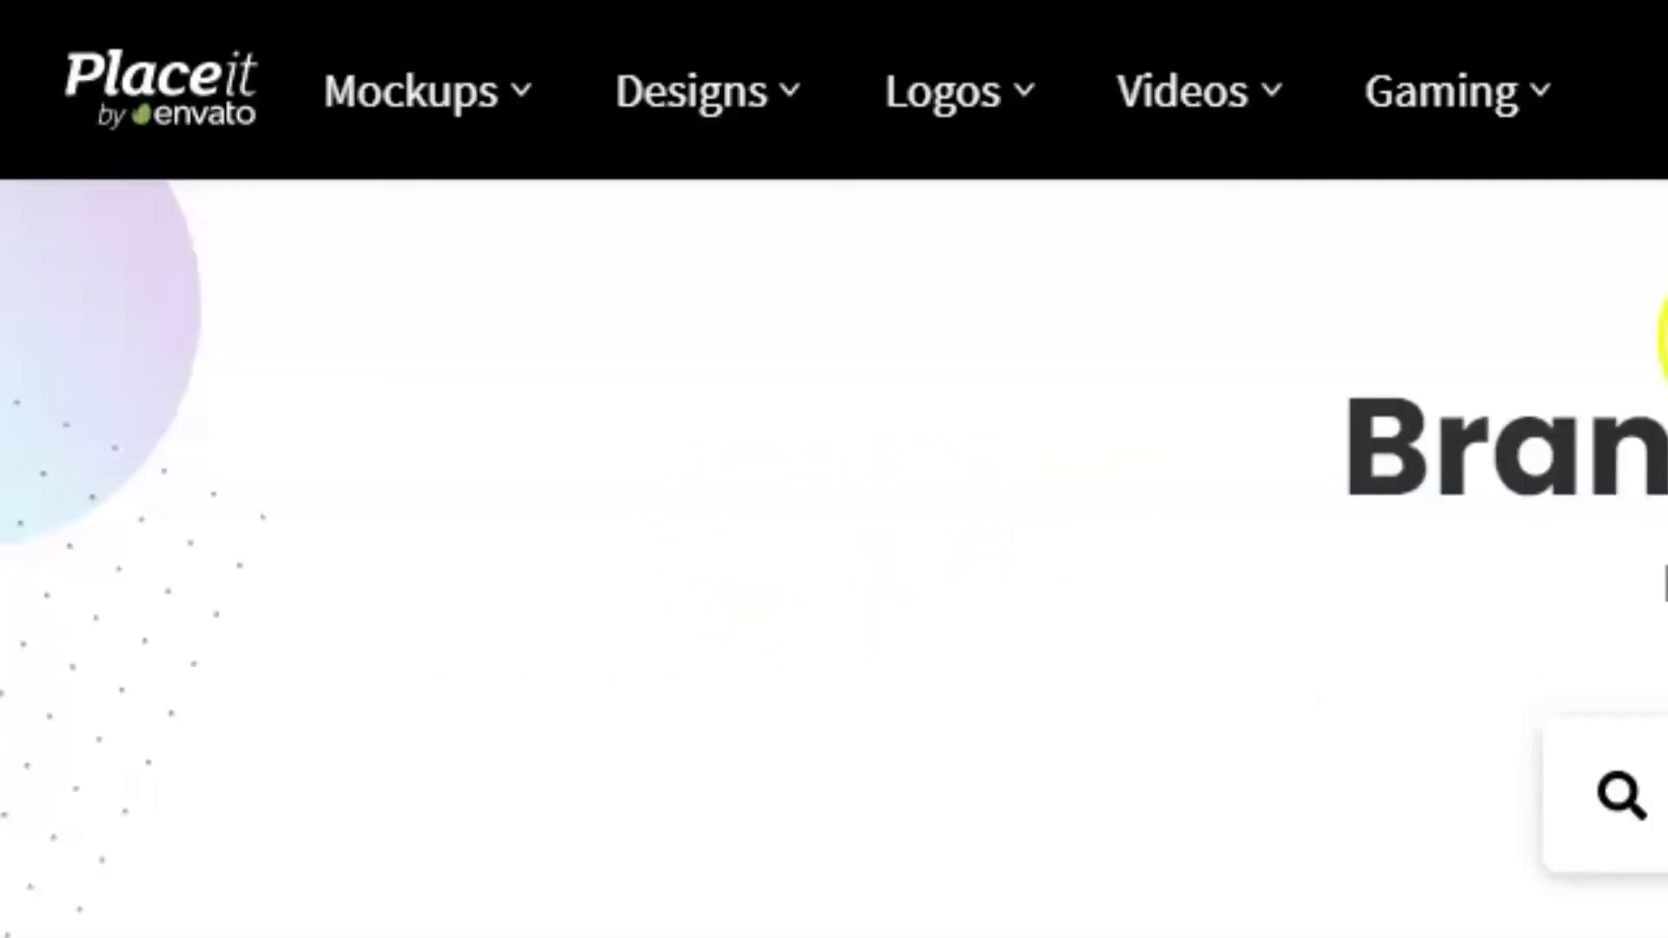
- Browse the YouTube Templates among Placeit's designs
{"action": "mouse_move", "coordinate": [756, 89]}
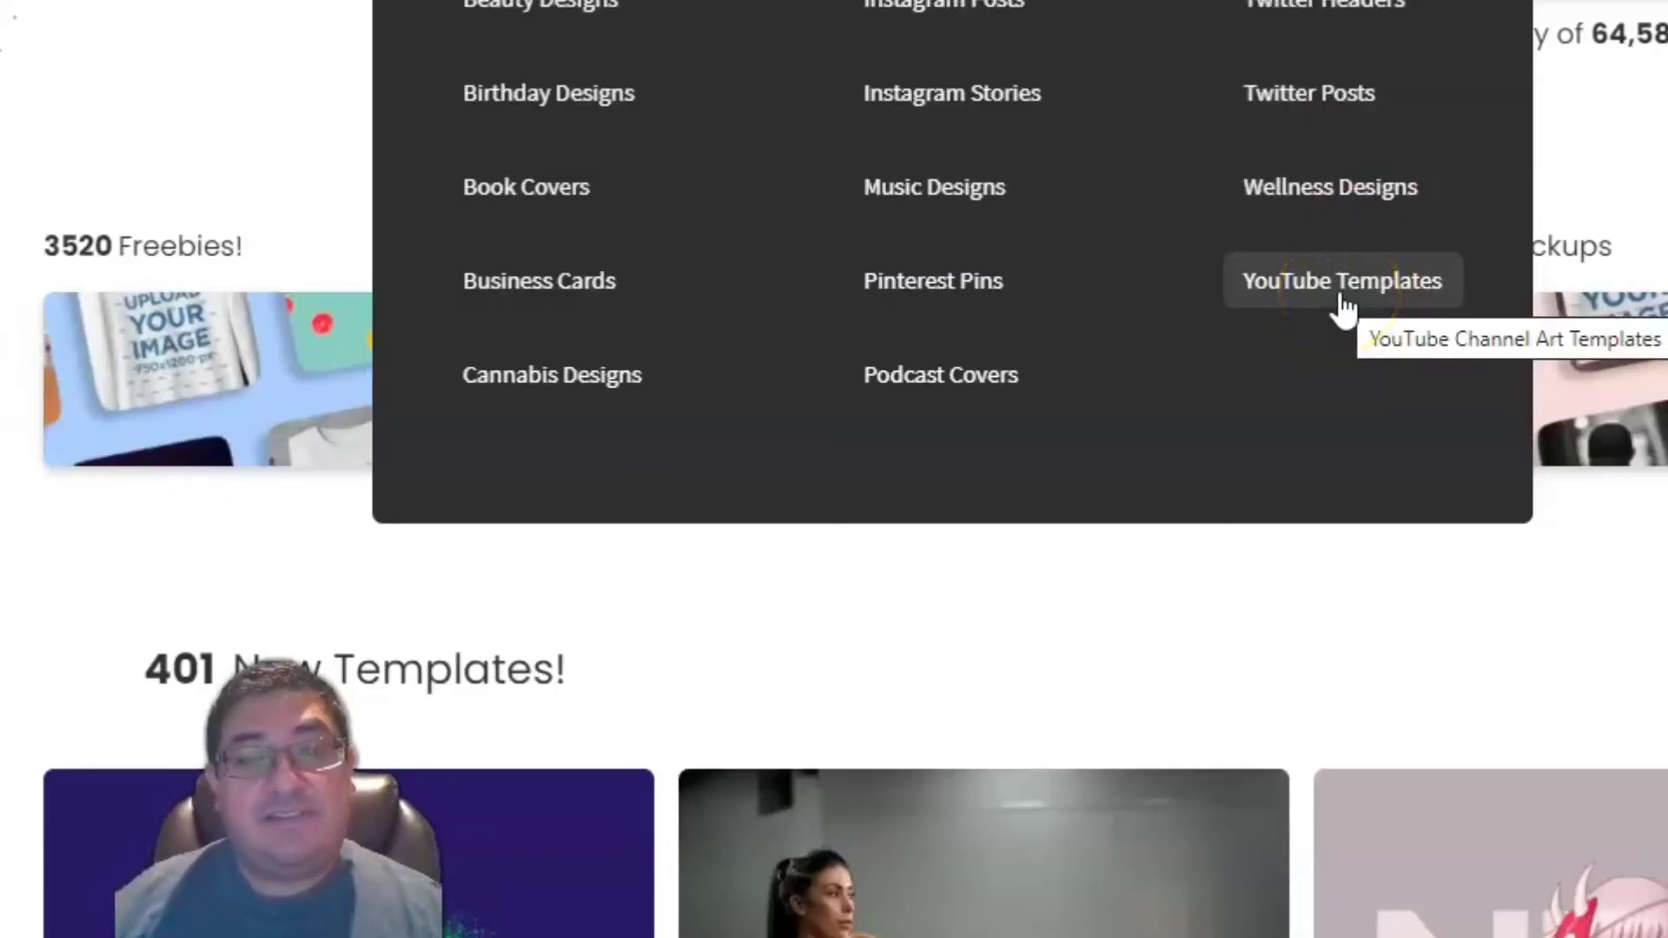
{"action": "left_click", "coordinate": [1343, 282]}
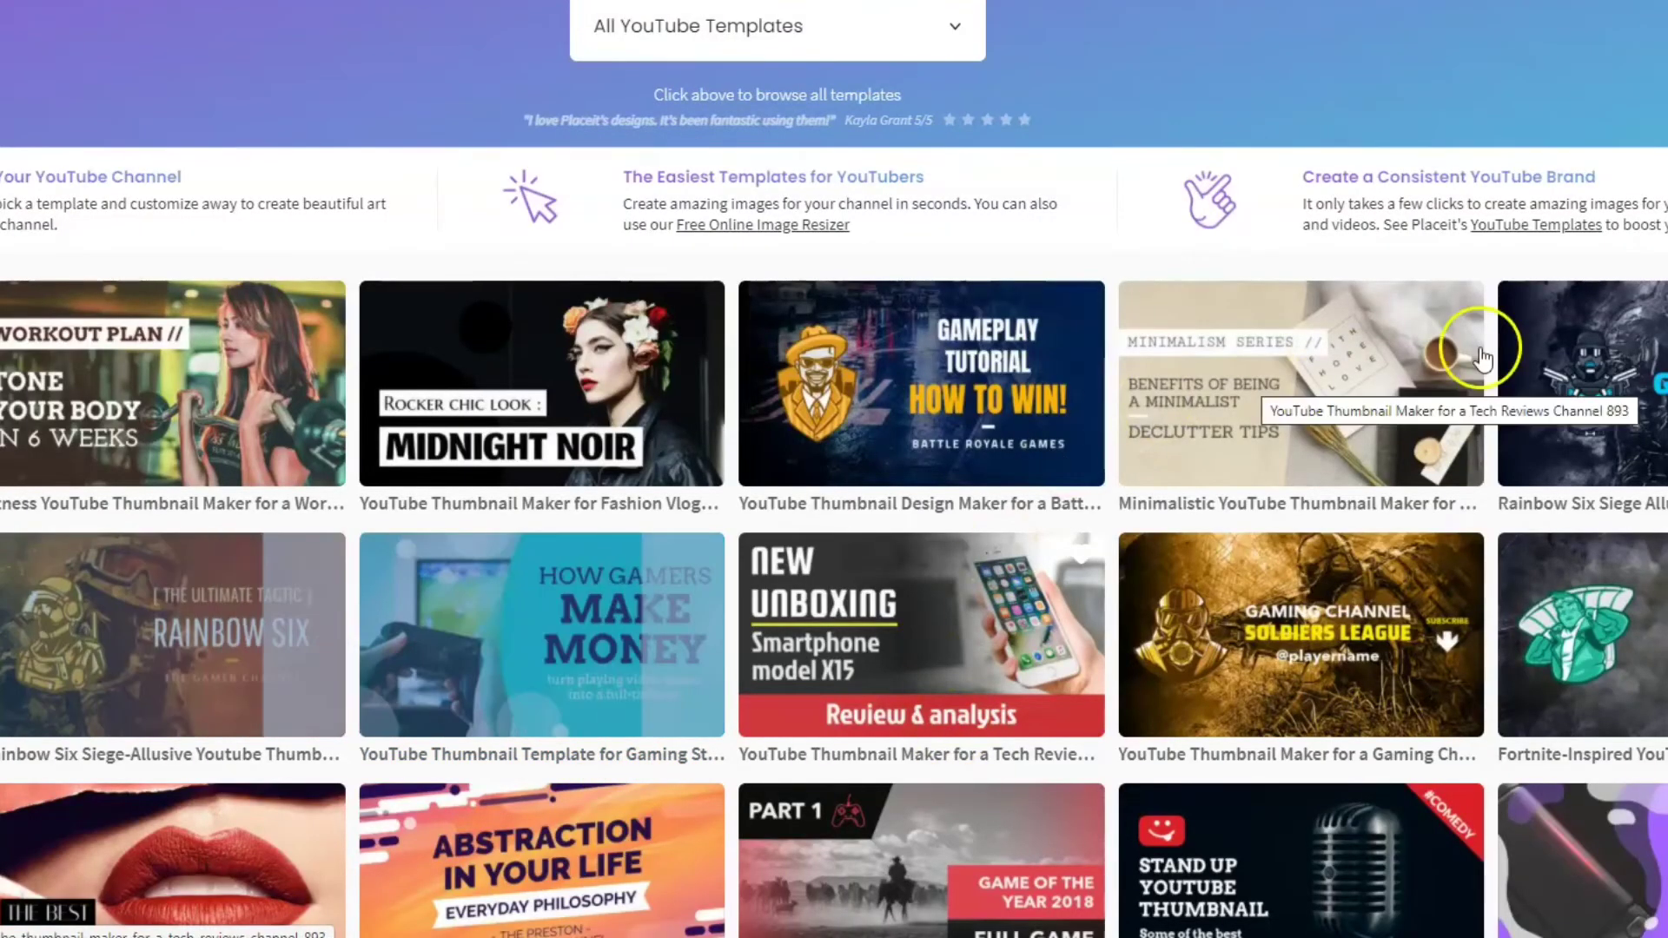
- Look through the first page of YouTube thumbnail templates for a design to customize
{"action": "scroll", "coordinate": [834, 469], "scroll_direction": "down", "scroll_amount": 3}
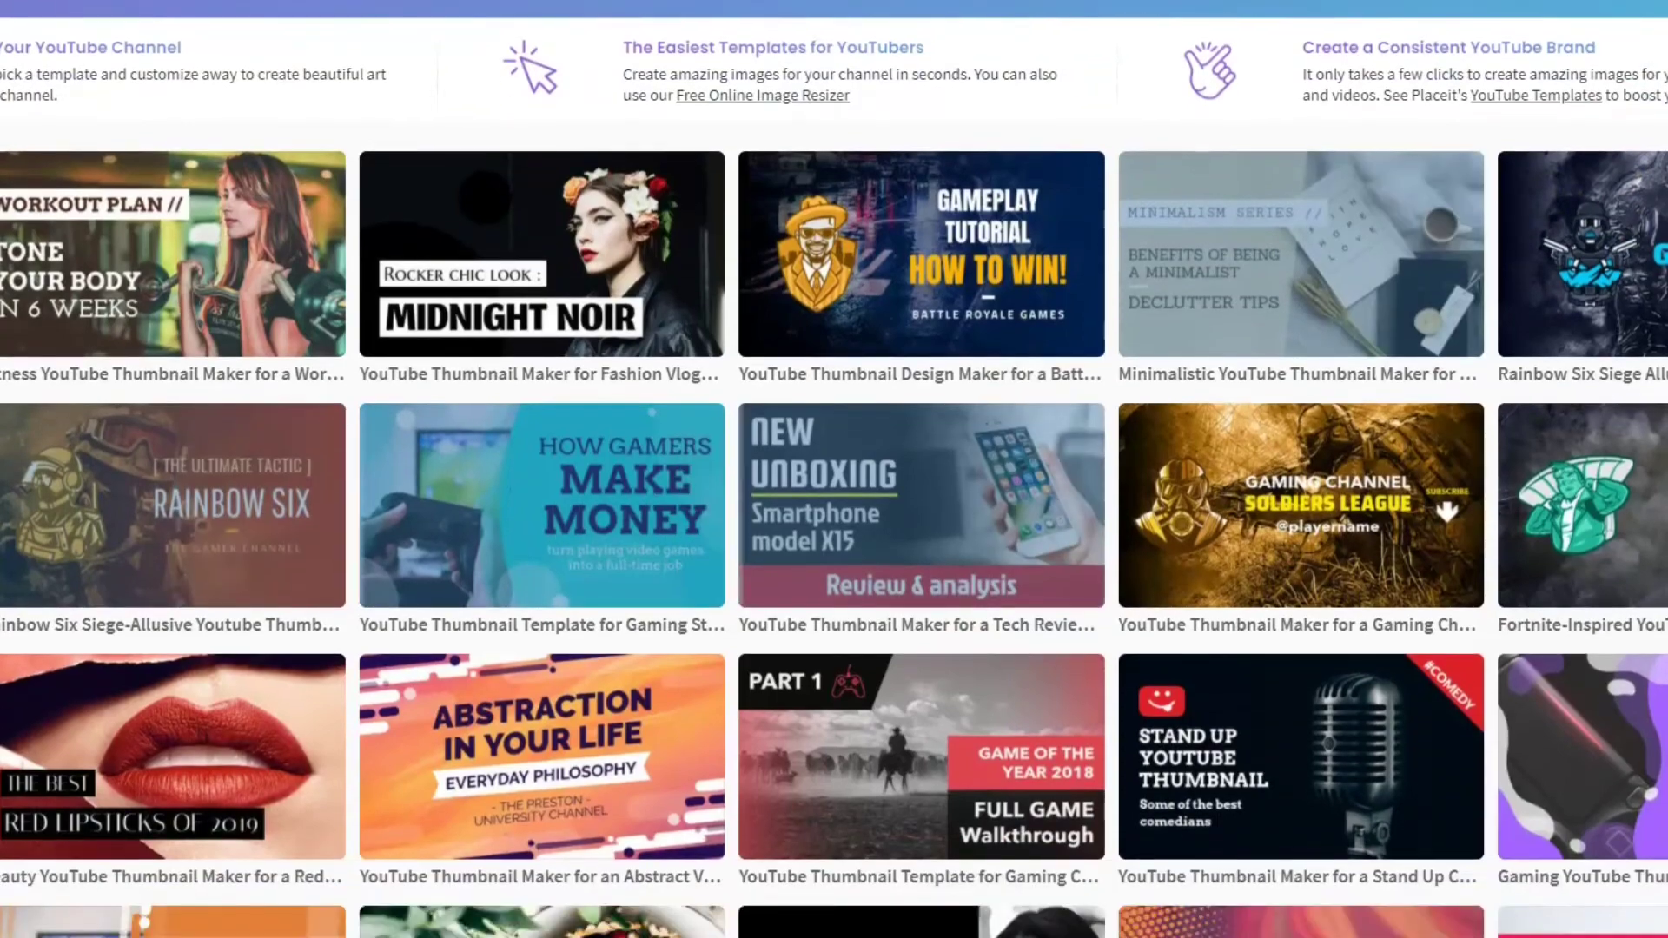
{"action": "scroll", "coordinate": [833, 469], "scroll_direction": "down", "scroll_amount": 2}
{"action": "scroll", "coordinate": [834, 469], "scroll_direction": "up", "scroll_amount": 1}
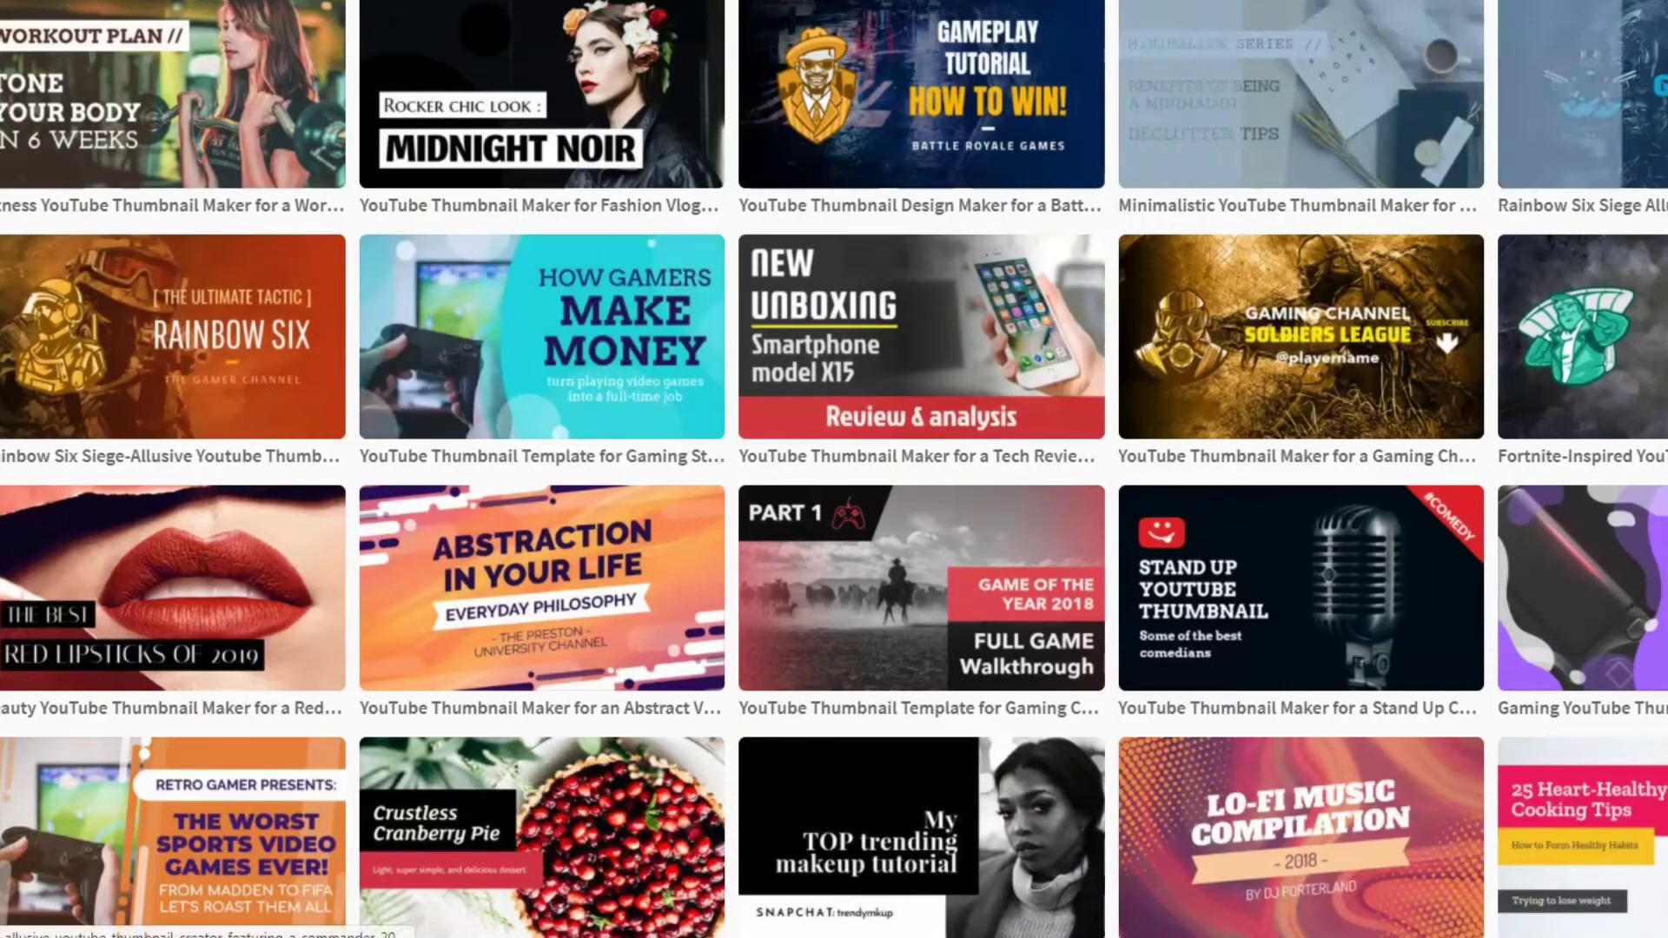
{"action": "scroll", "coordinate": [834, 469], "scroll_direction": "down", "scroll_amount": 6}
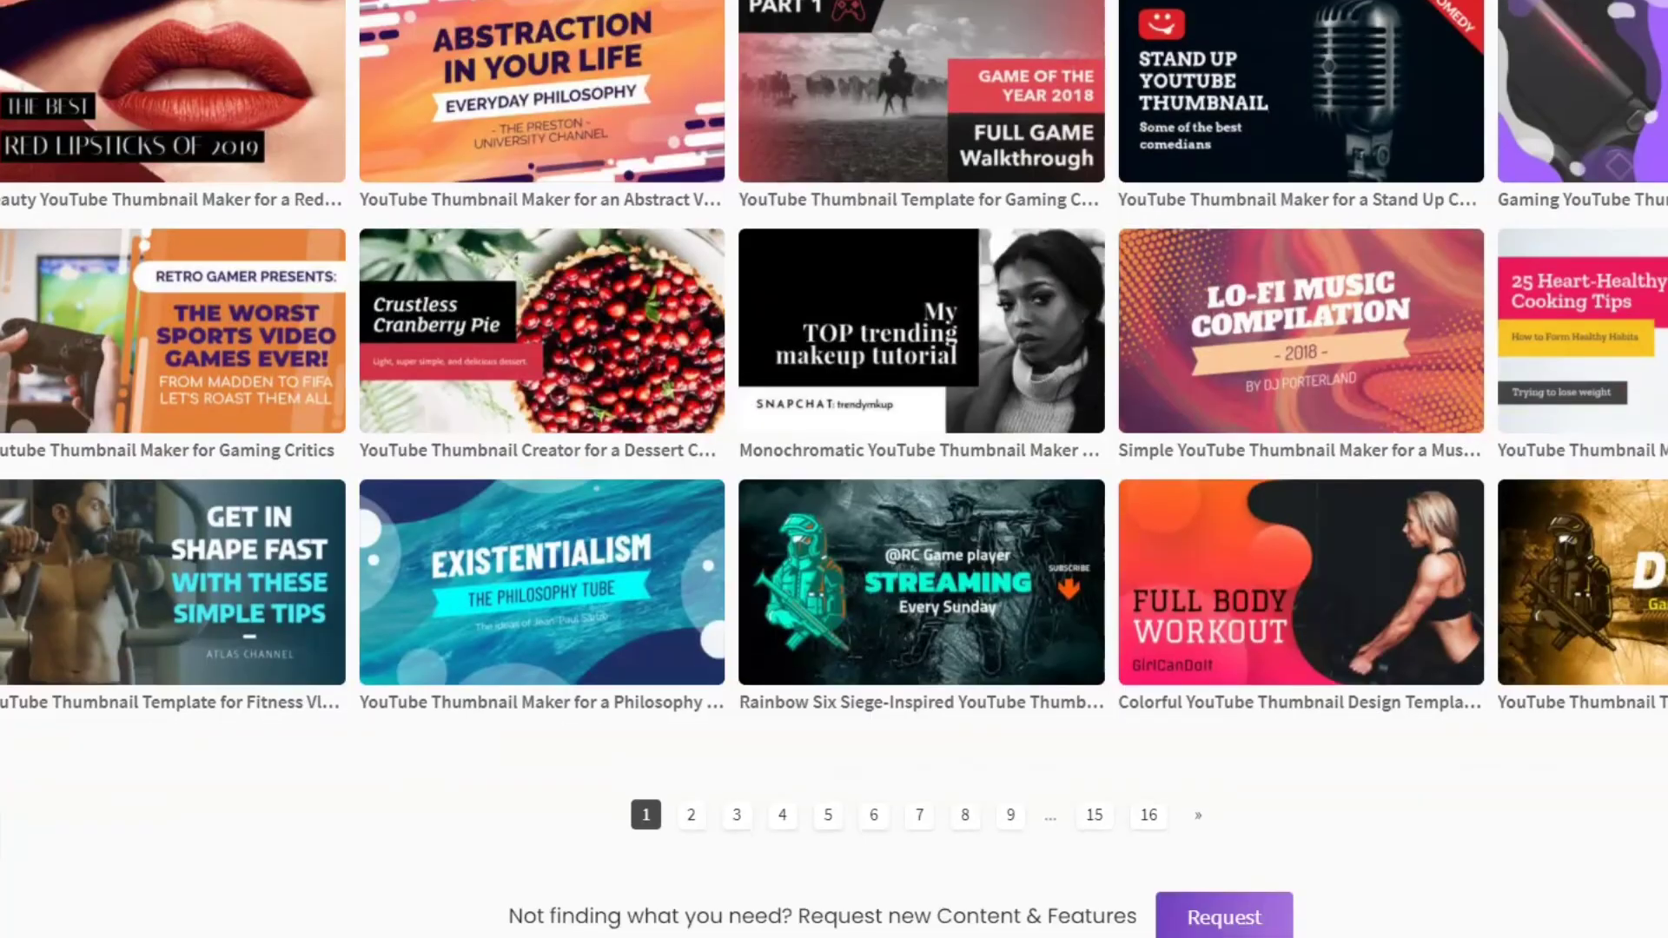
{"action": "scroll", "coordinate": [834, 469], "scroll_direction": "up", "scroll_amount": 6}
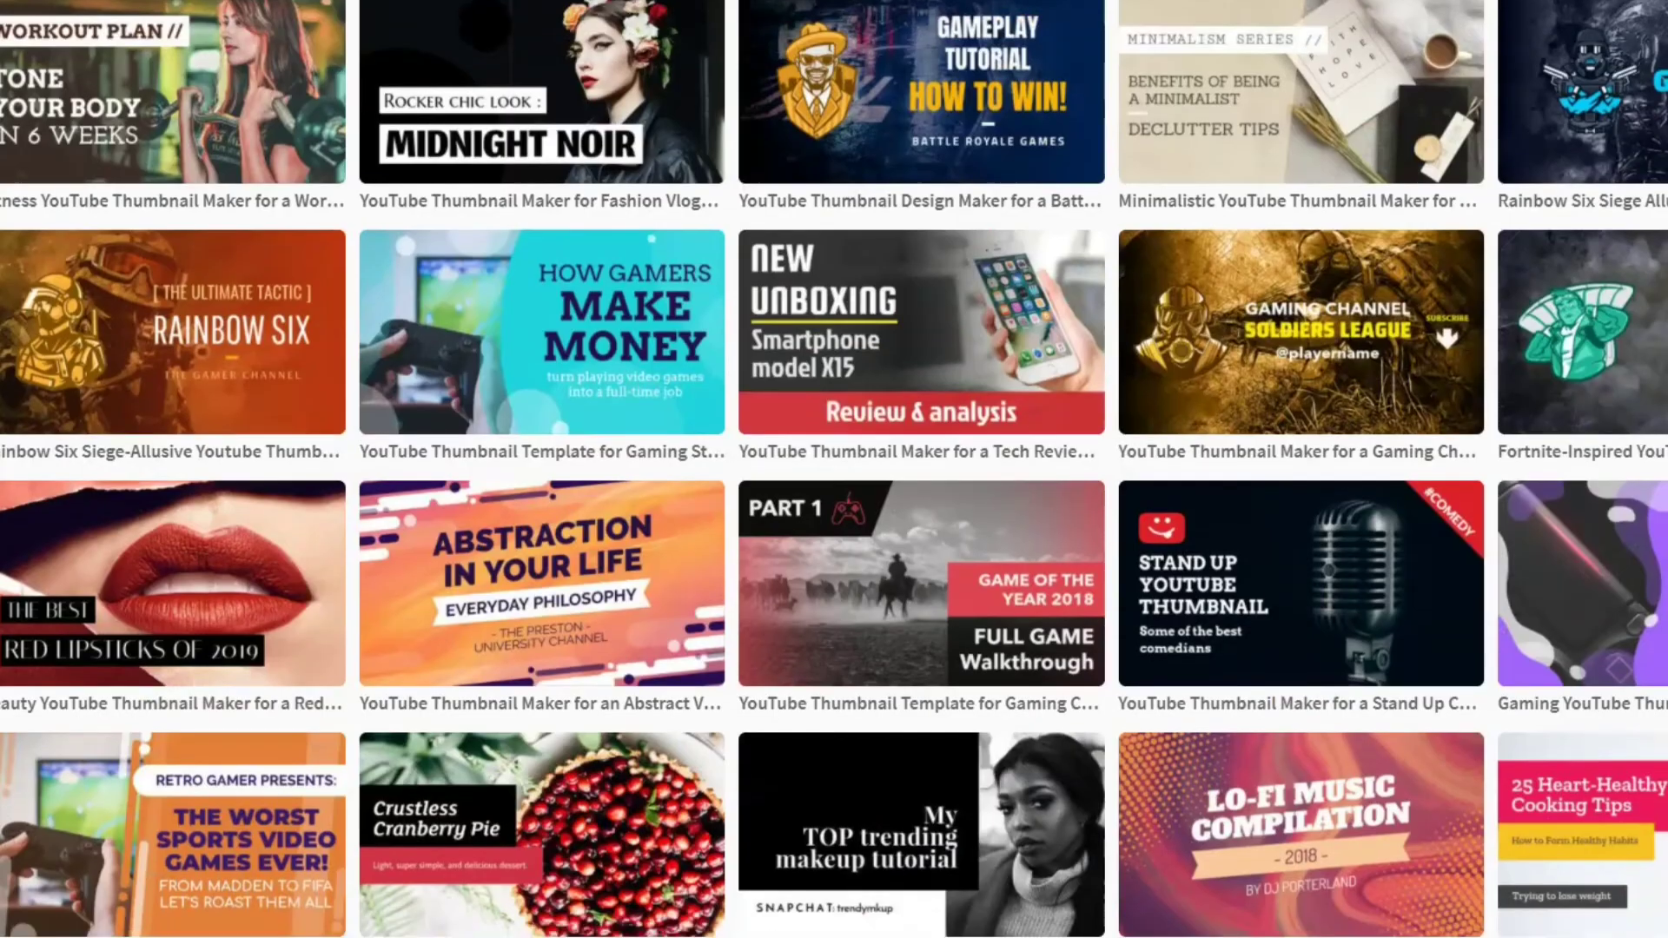
{"action": "scroll", "coordinate": [834, 469], "scroll_direction": "down", "scroll_amount": 8}
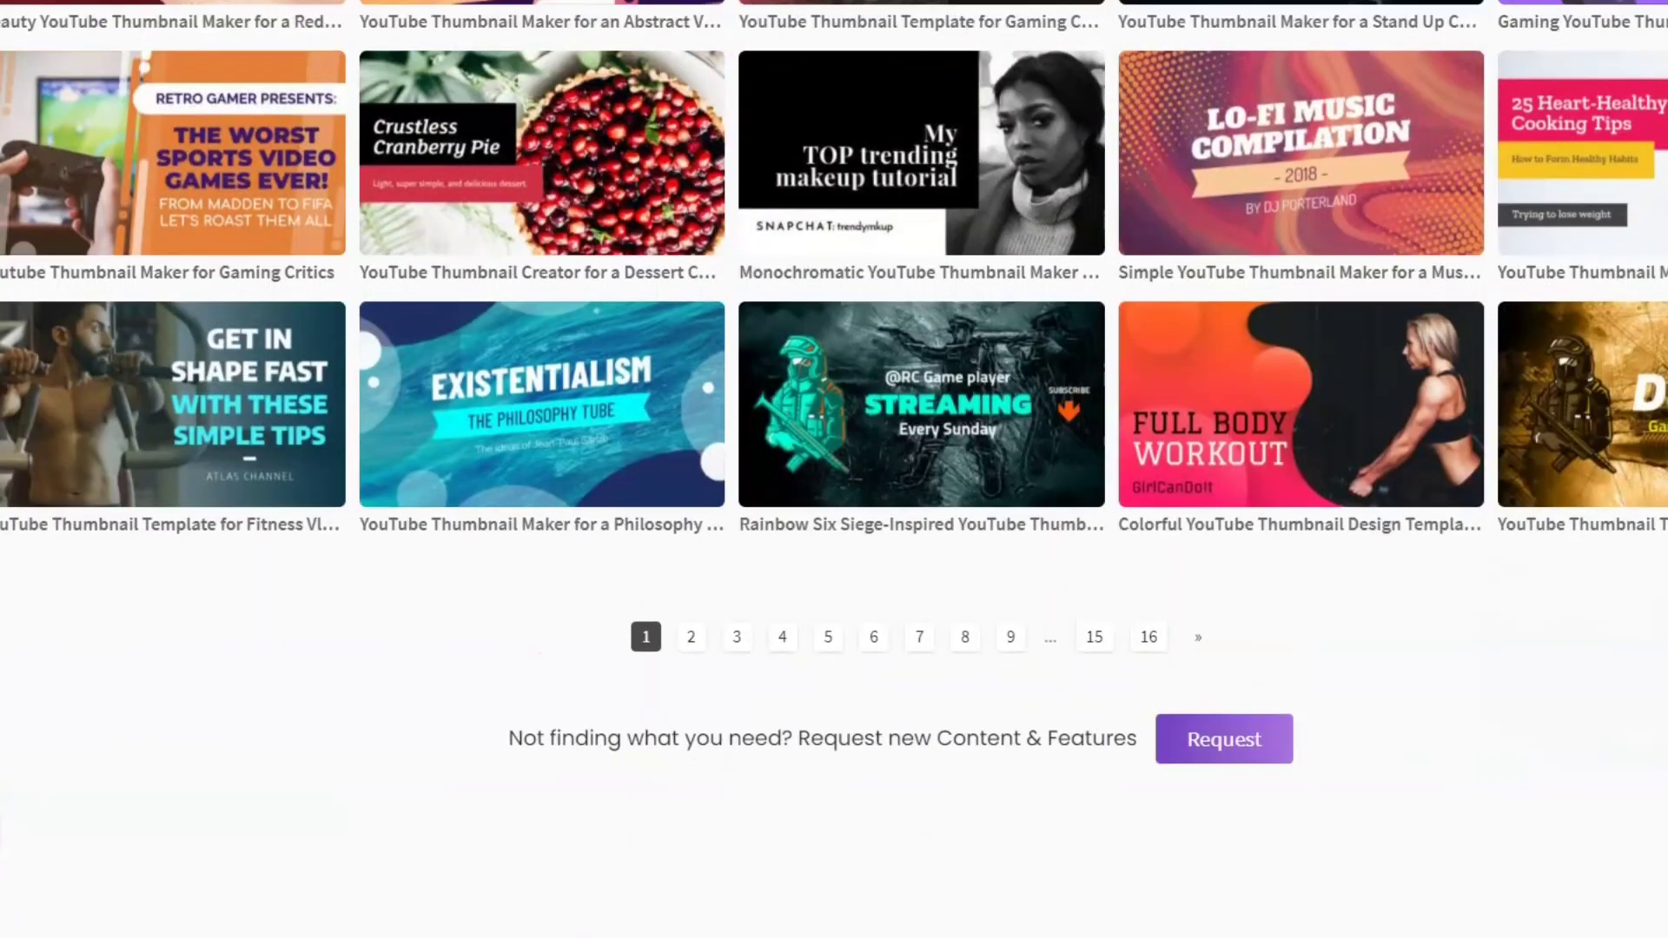
{"action": "scroll", "coordinate": [834, 469], "scroll_direction": "up", "scroll_amount": 3}
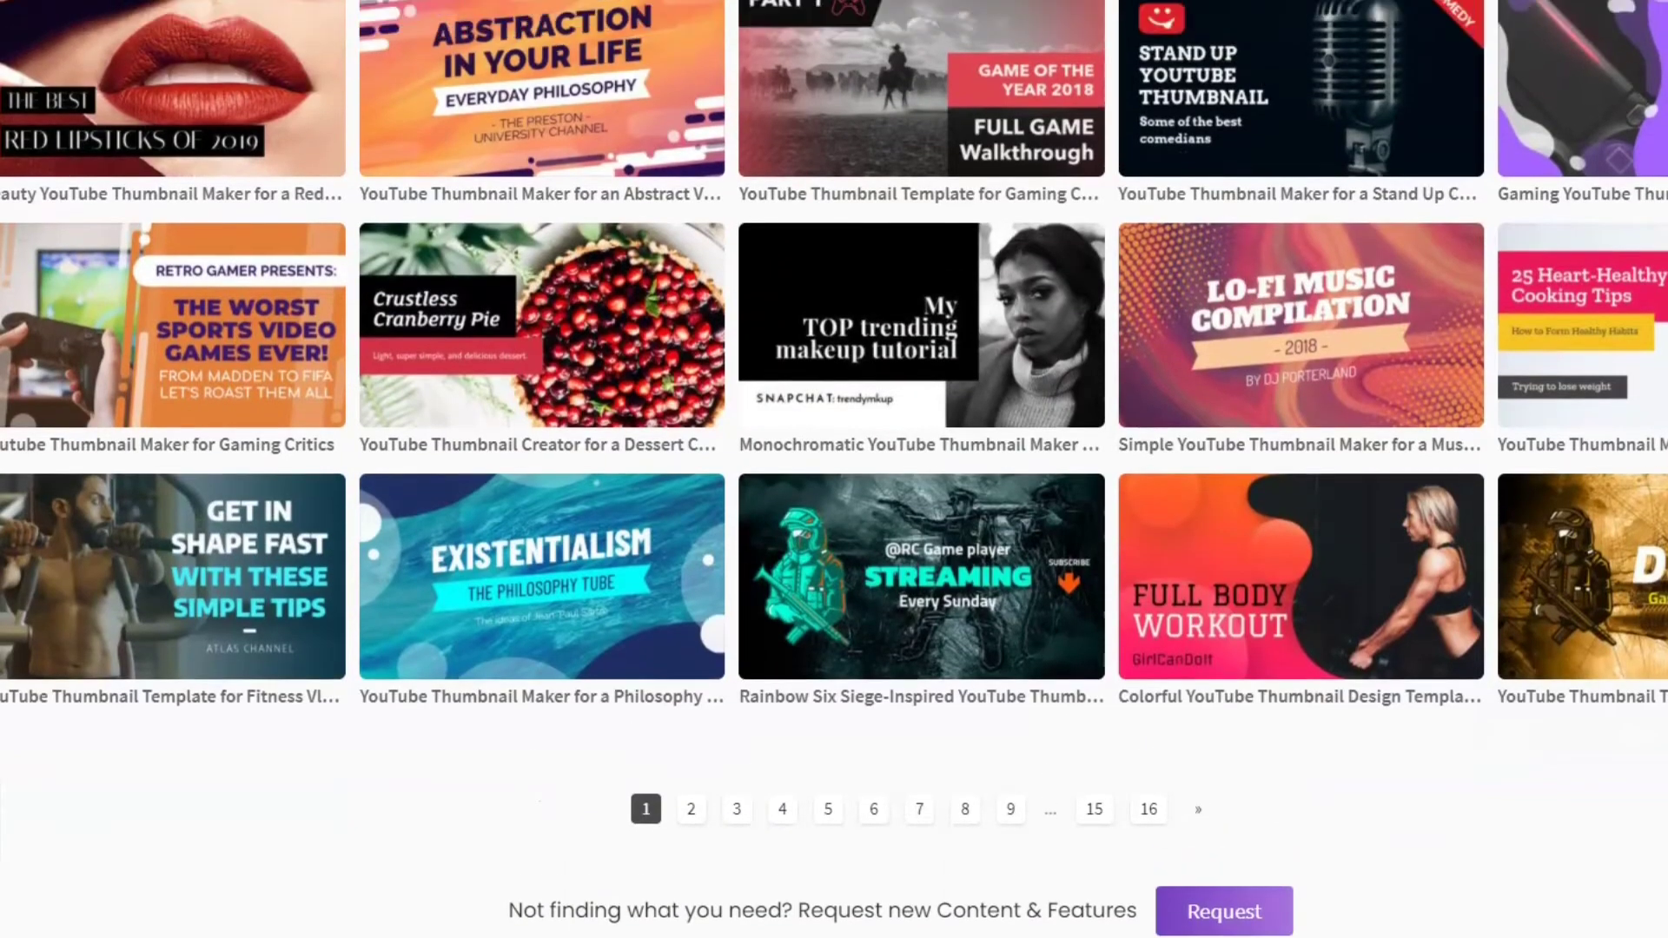
{"action": "scroll", "coordinate": [833, 469], "scroll_direction": "up", "scroll_amount": 2}
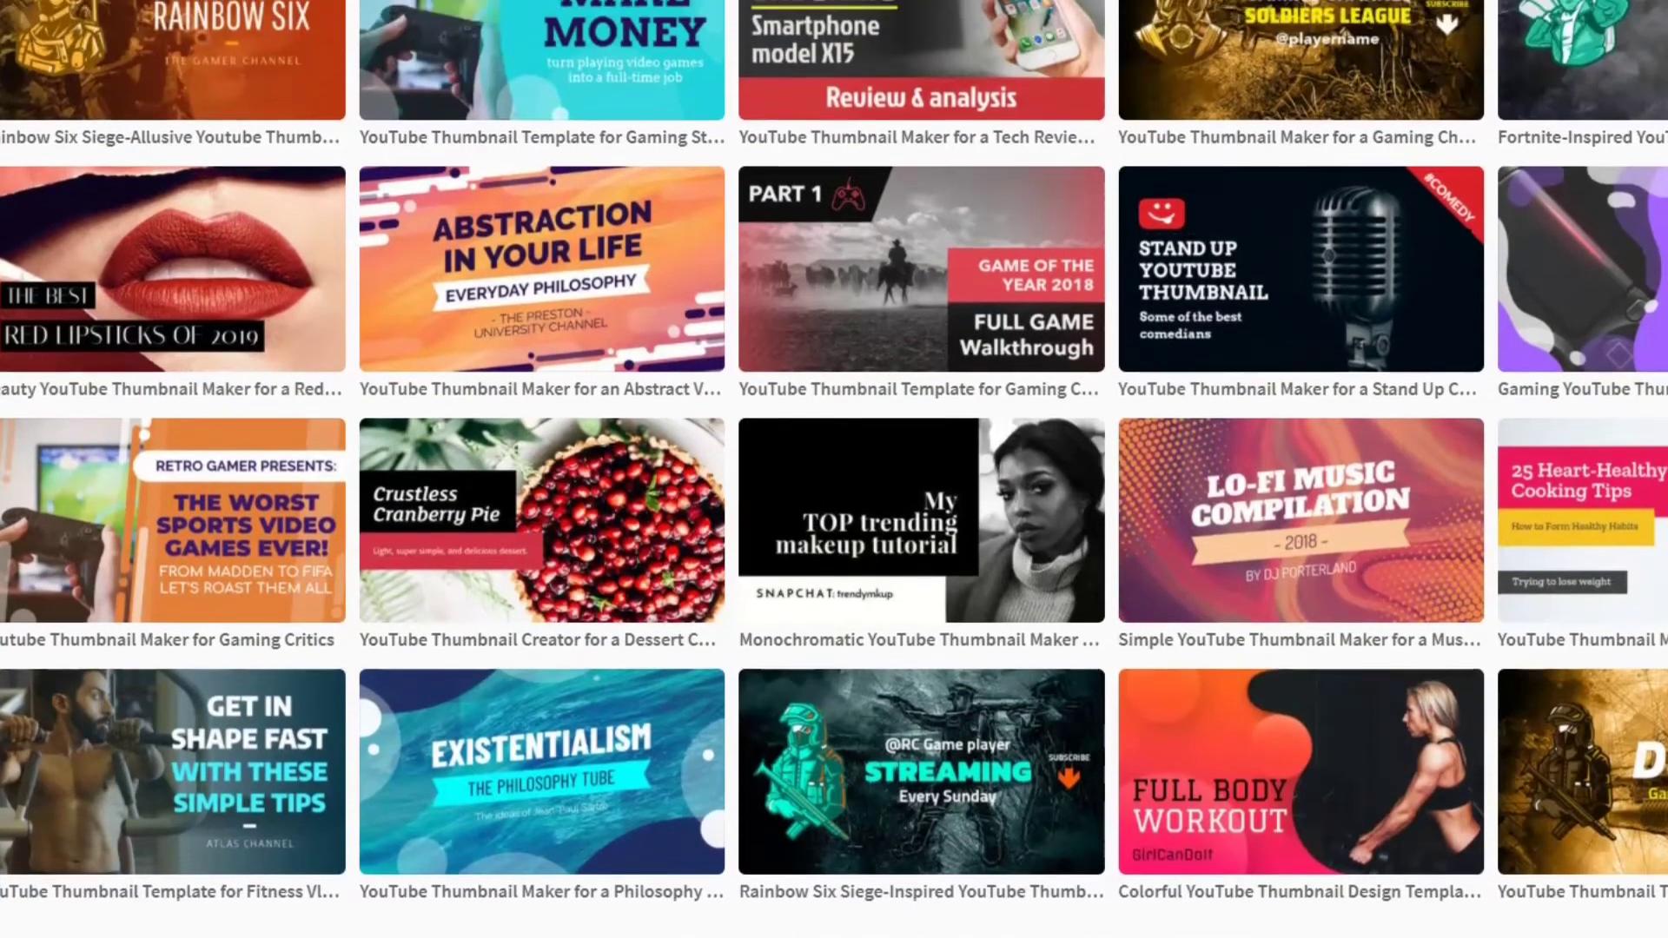
{"action": "scroll", "coordinate": [834, 469], "scroll_direction": "up", "scroll_amount": 4}
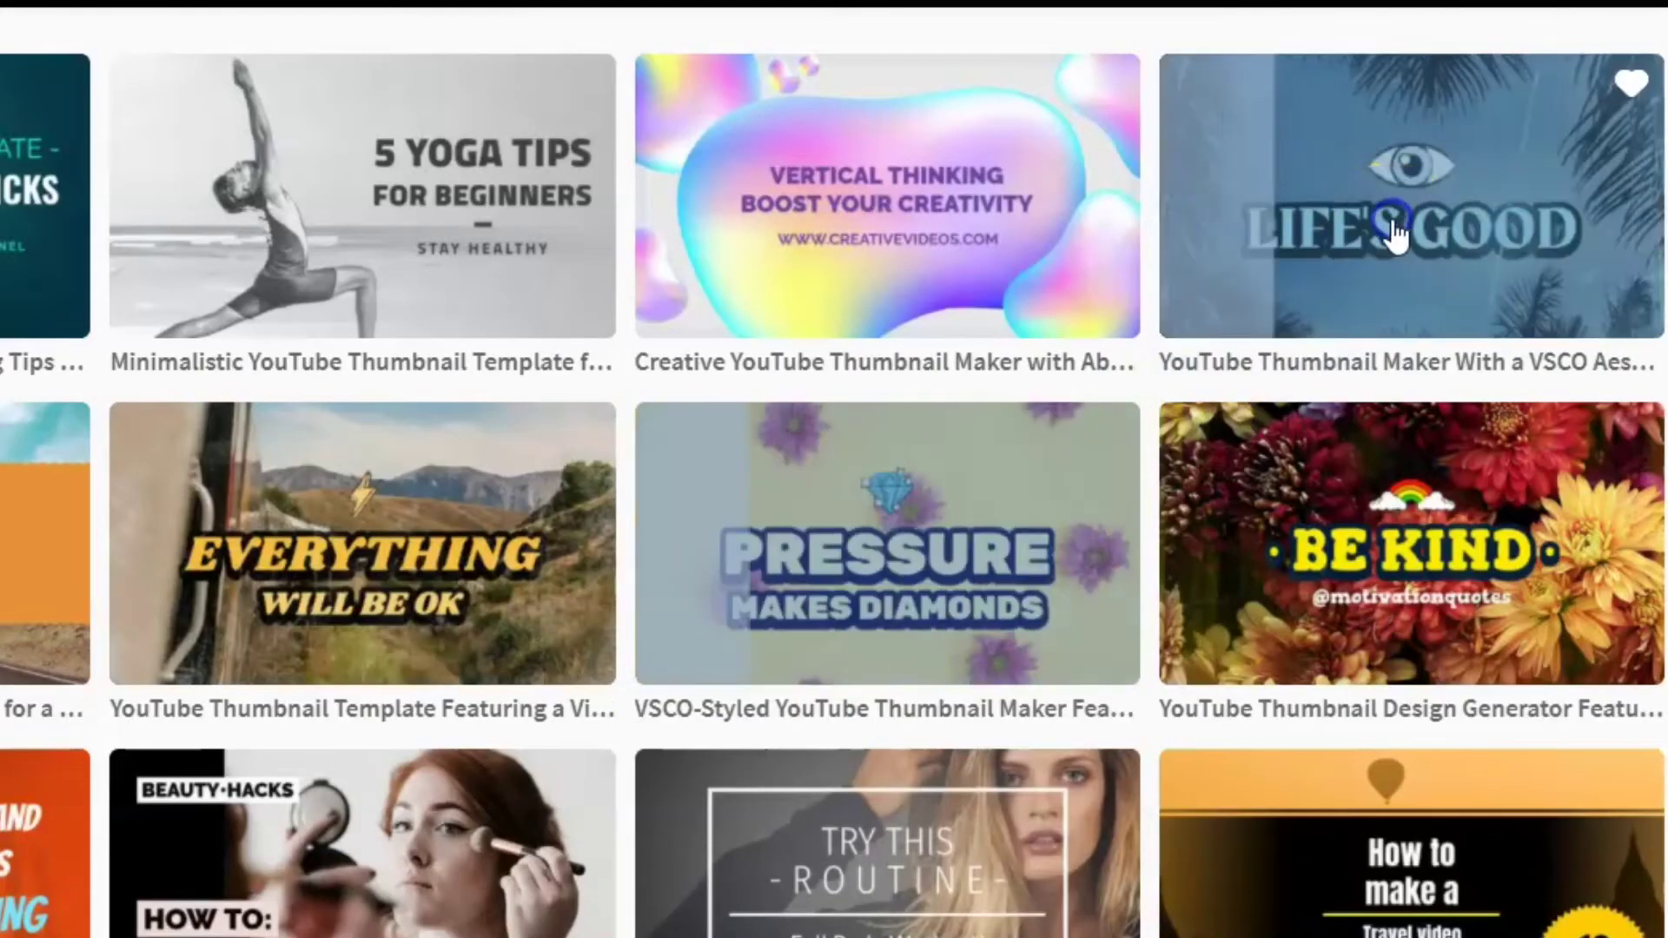
- Open the "LIFE'S GOOD" VSCO aesthetic thumbnail template and replace its headline text with "RockinPrintz"
{"action": "left_click", "coordinate": [1389, 260]}
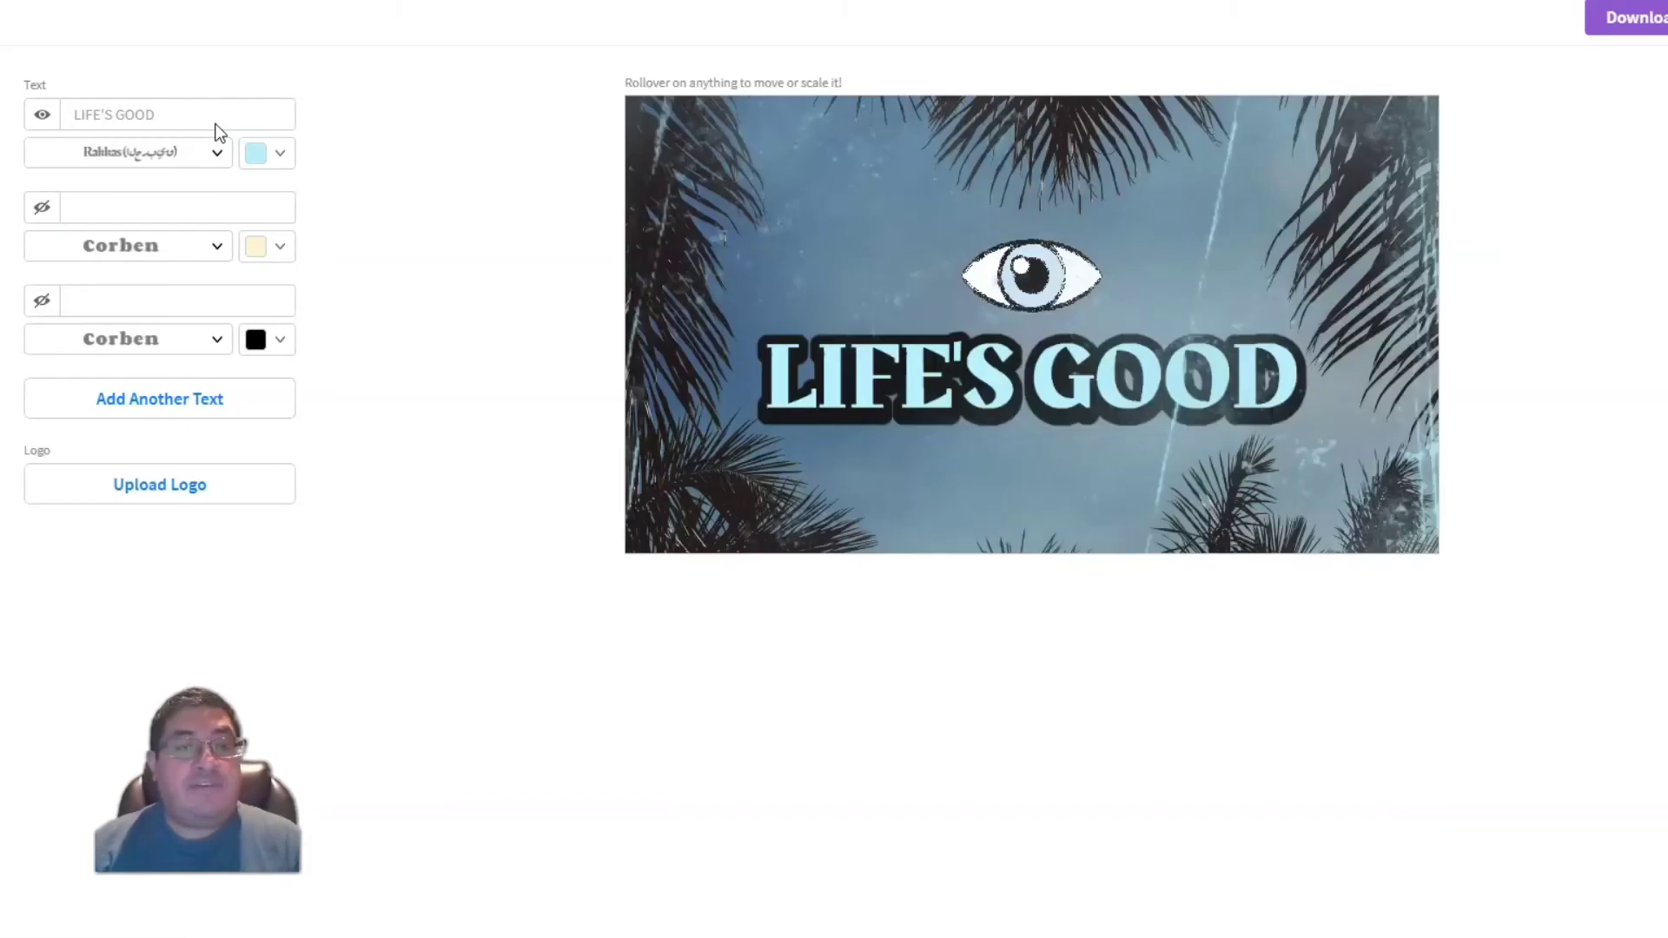
{"action": "left_click", "coordinate": [258, 229]}
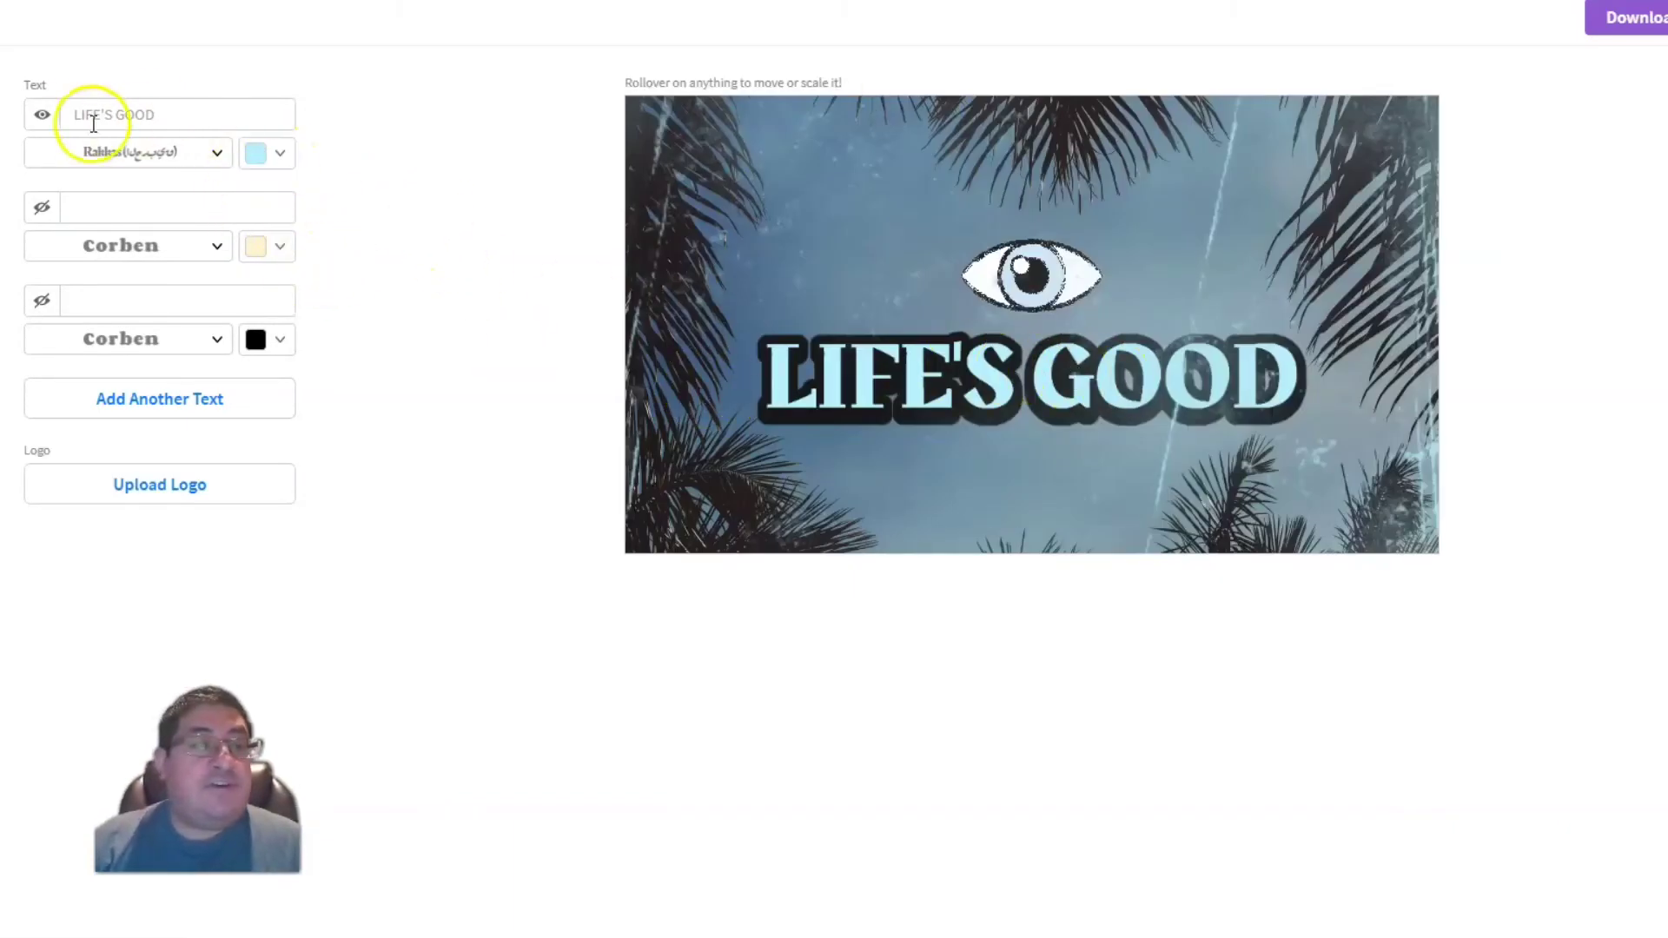
{"action": "left_click", "coordinate": [184, 114]}
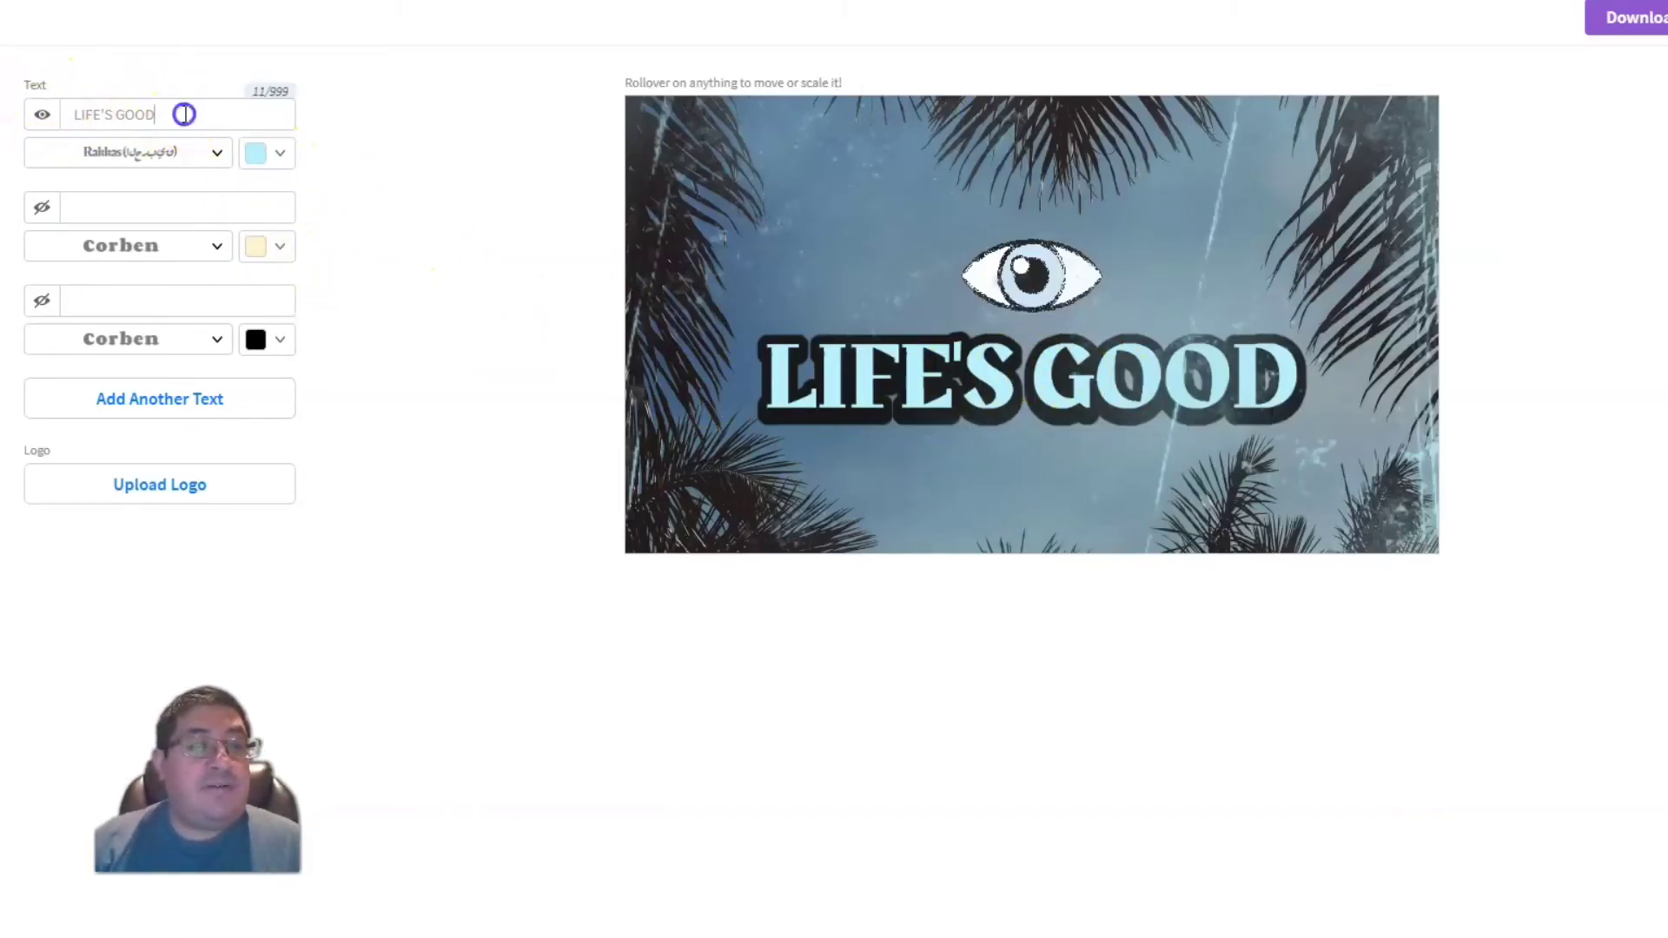
{"action": "left_click_drag", "start_coordinate": [184, 113], "coordinate": [33, 113]}
{"action": "type", "text": "Roc"}
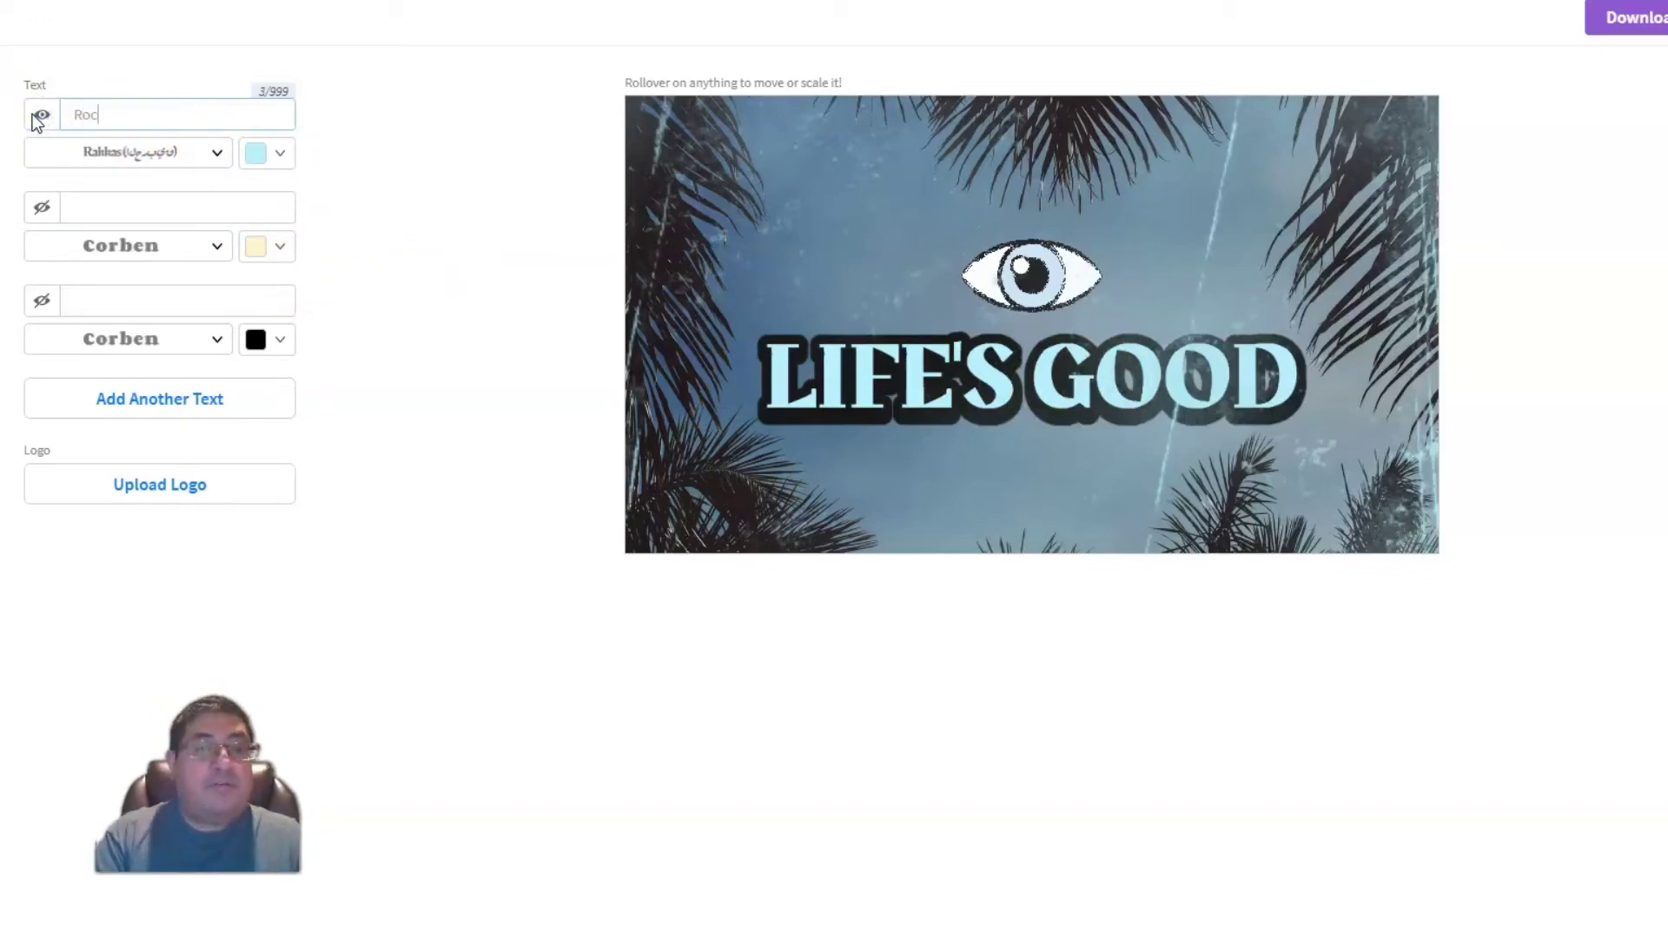
{"action": "type", "text": "kin"}
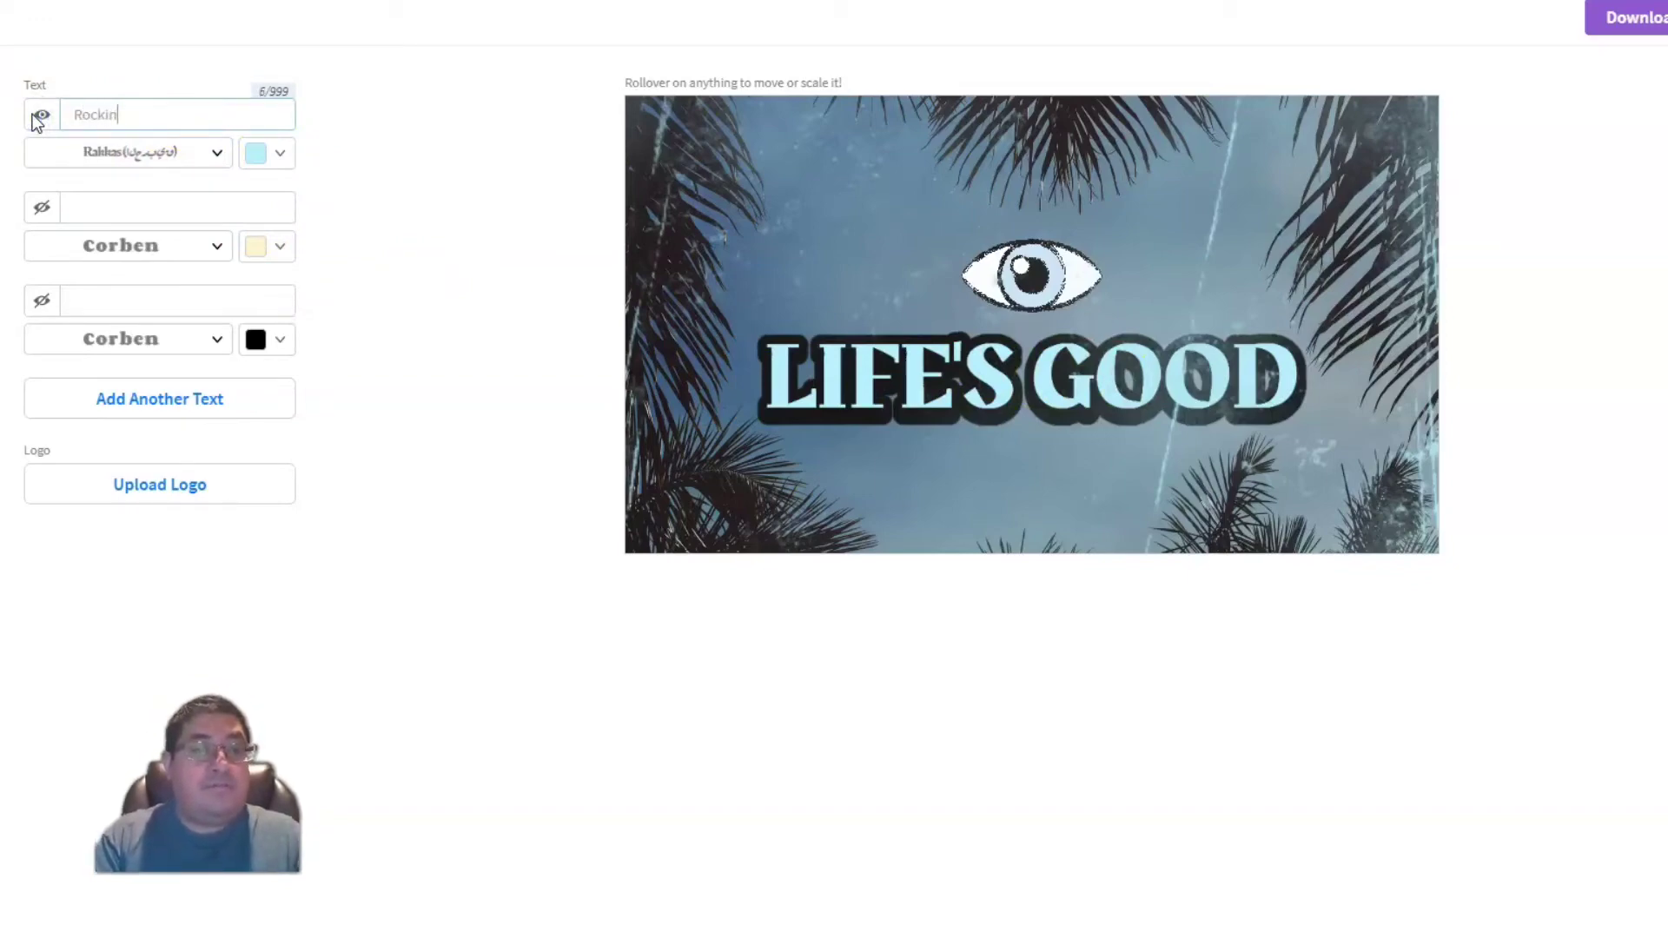
{"action": "type", "text": "Pirntz"}
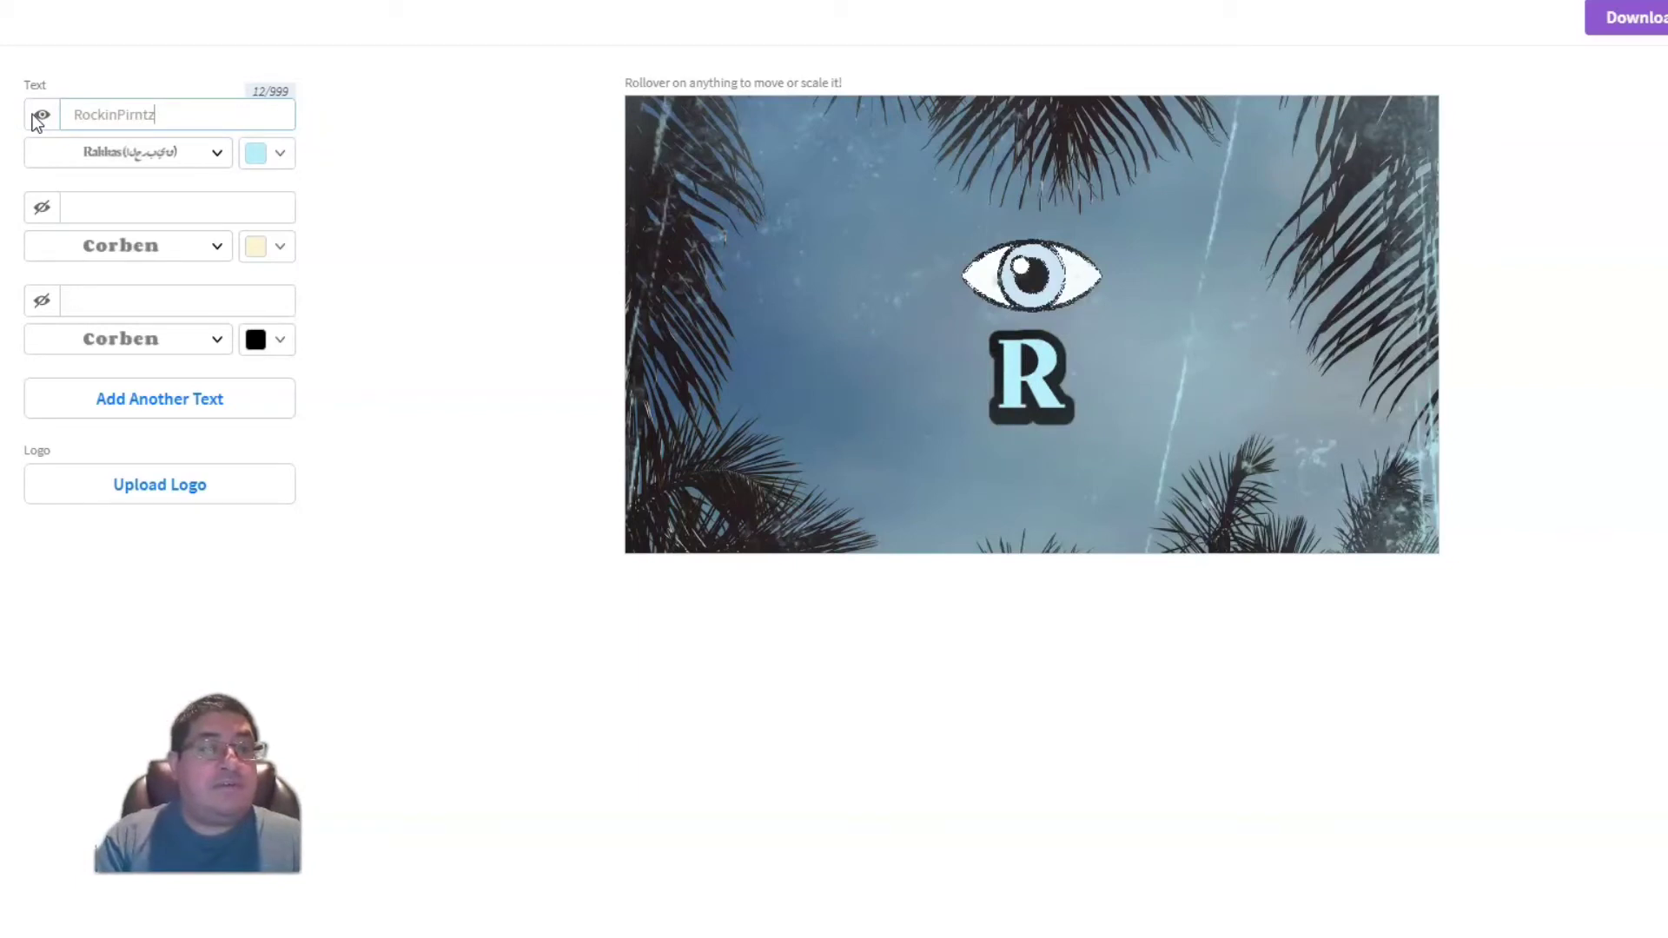
{"action": "key", "text": "BackSpace"}
{"action": "key", "text": "BackSpace"}
{"action": "key", "text": "BackSpace"}
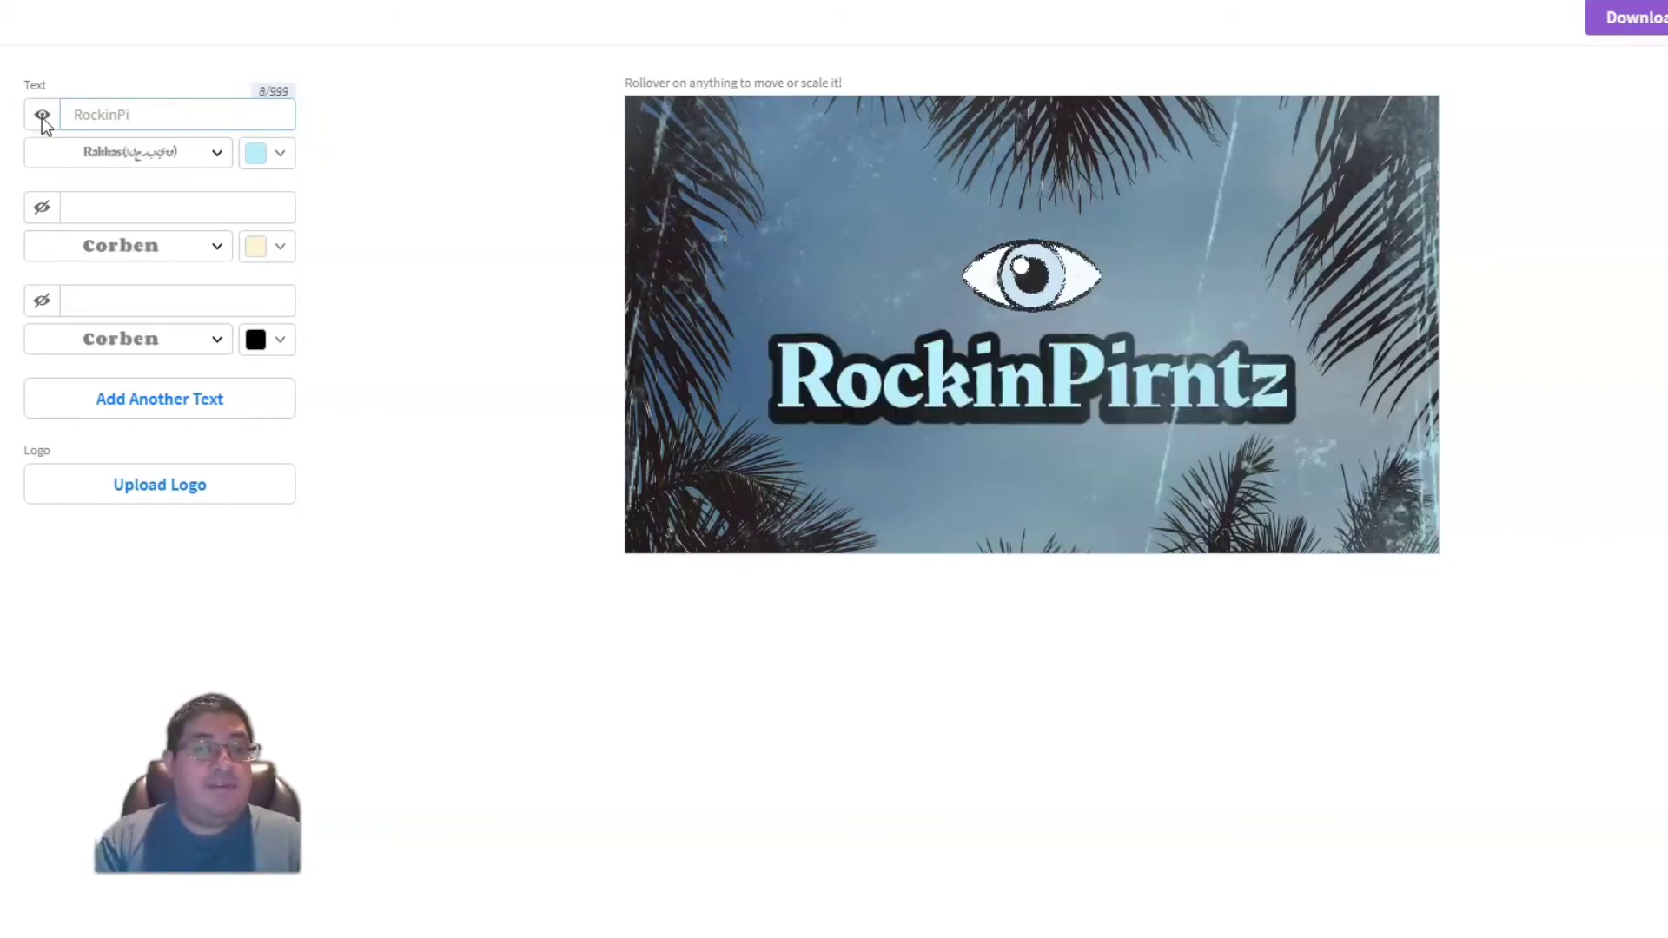
{"action": "key", "text": "BackSpace"}
{"action": "type", "text": "rint"}
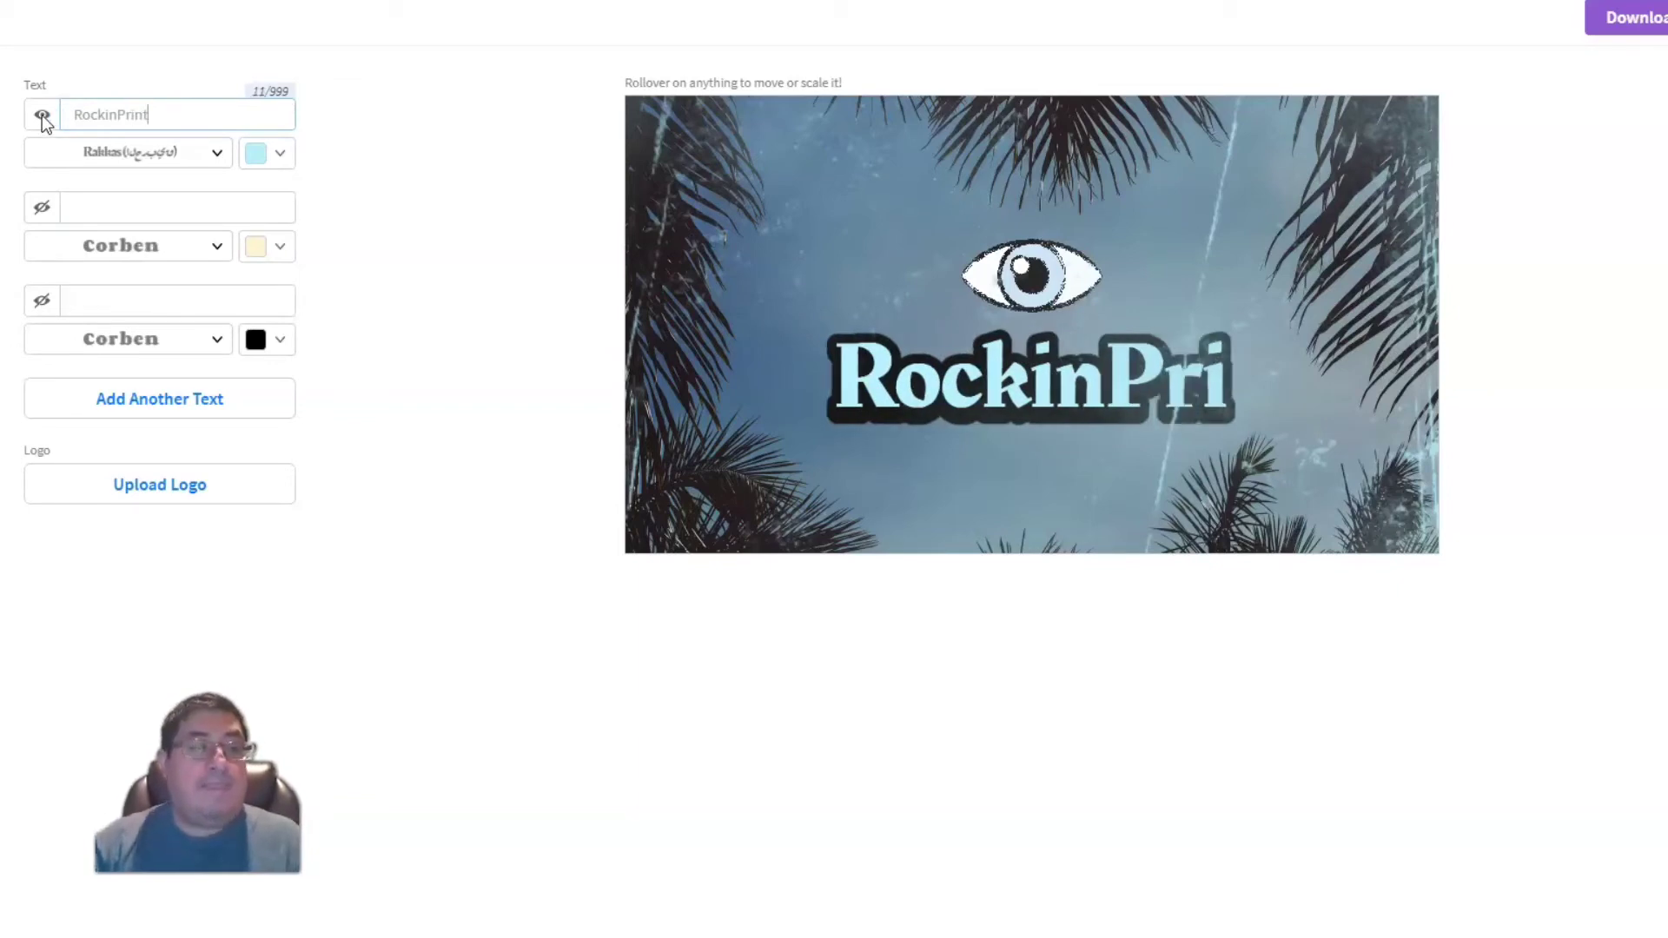
{"action": "type", "text": "z"}
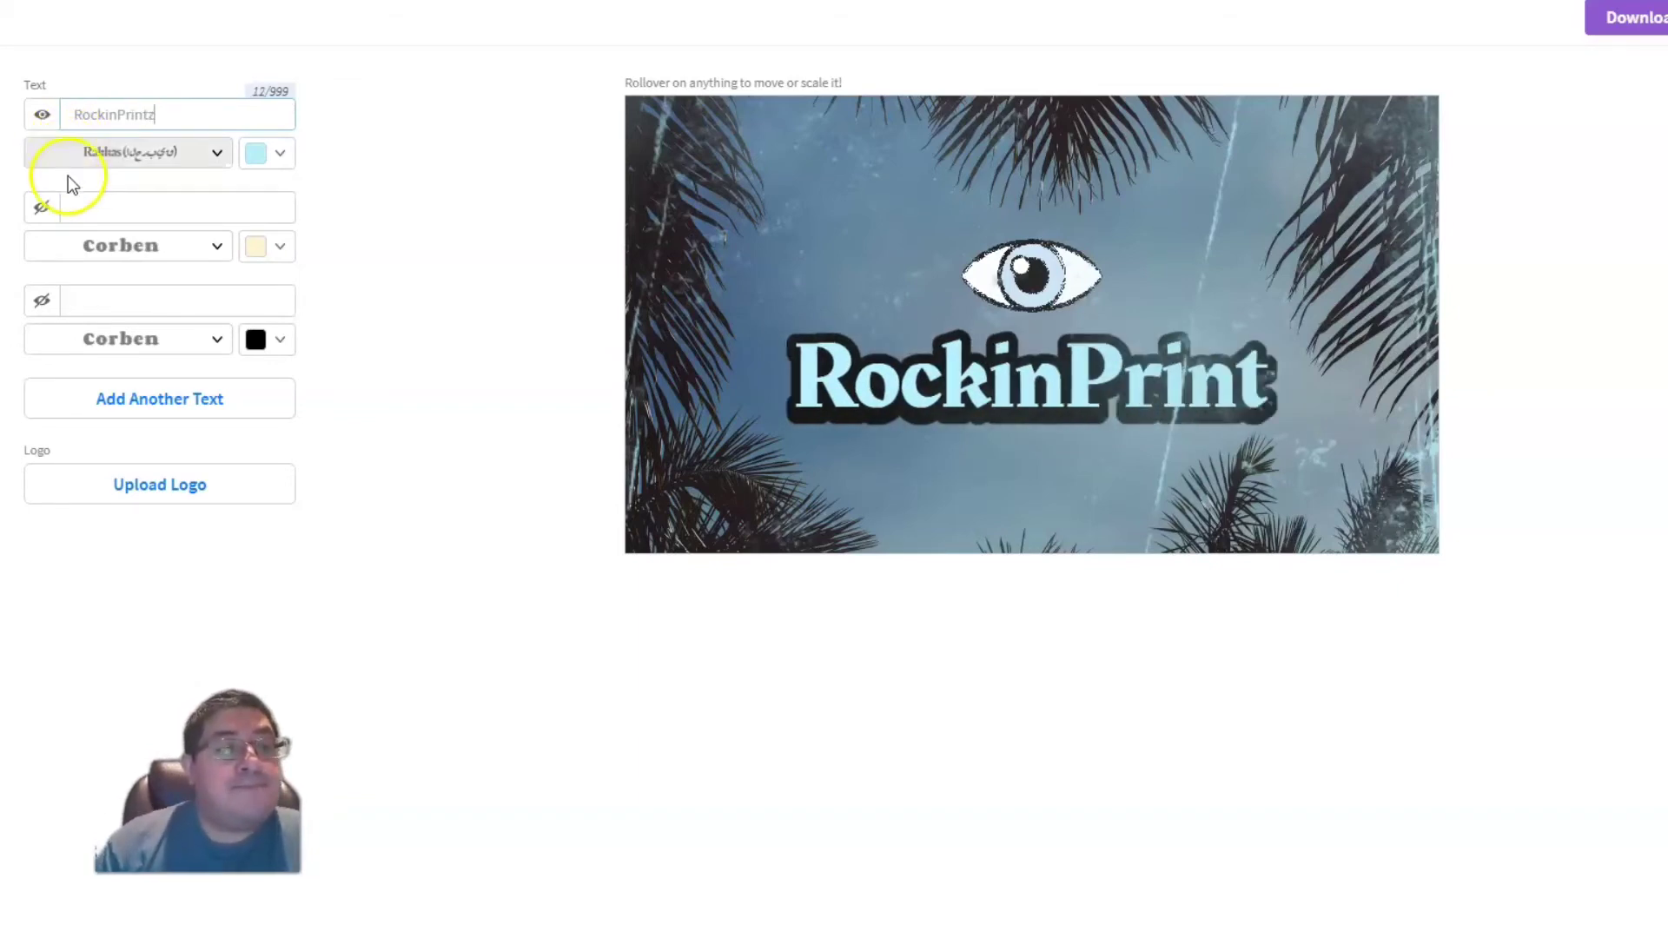
- Fill the template's second text line with "Thumbnail" and the third with "Tutorial"
{"action": "left_click", "coordinate": [111, 212]}
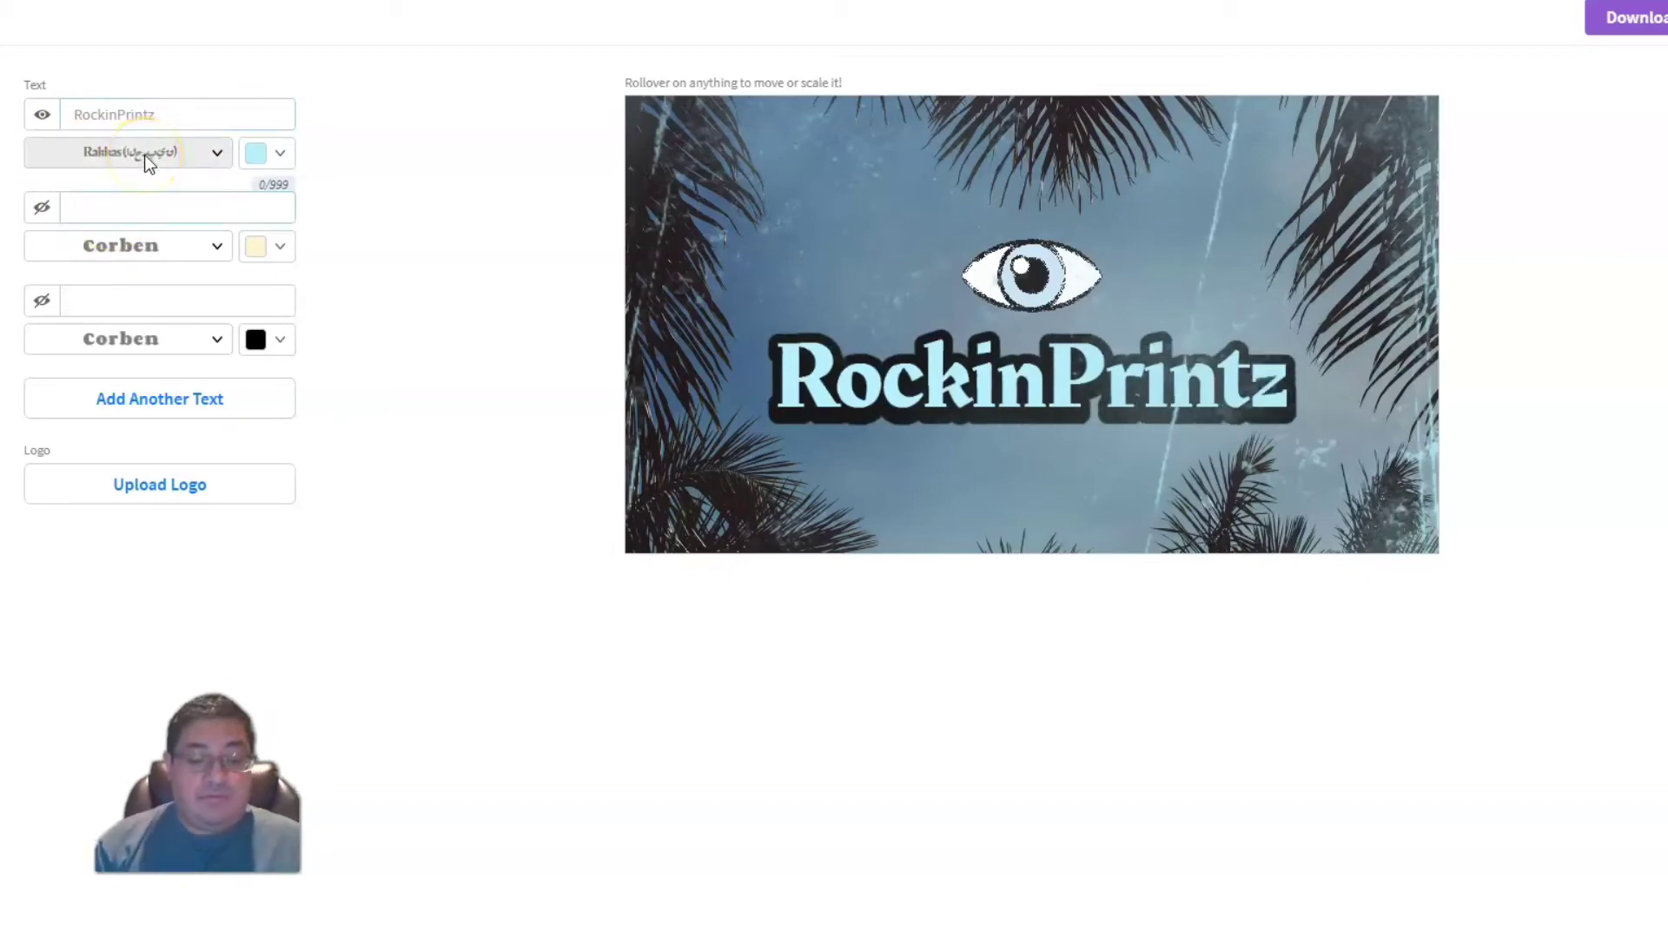
{"action": "type", "text": "Thu"}
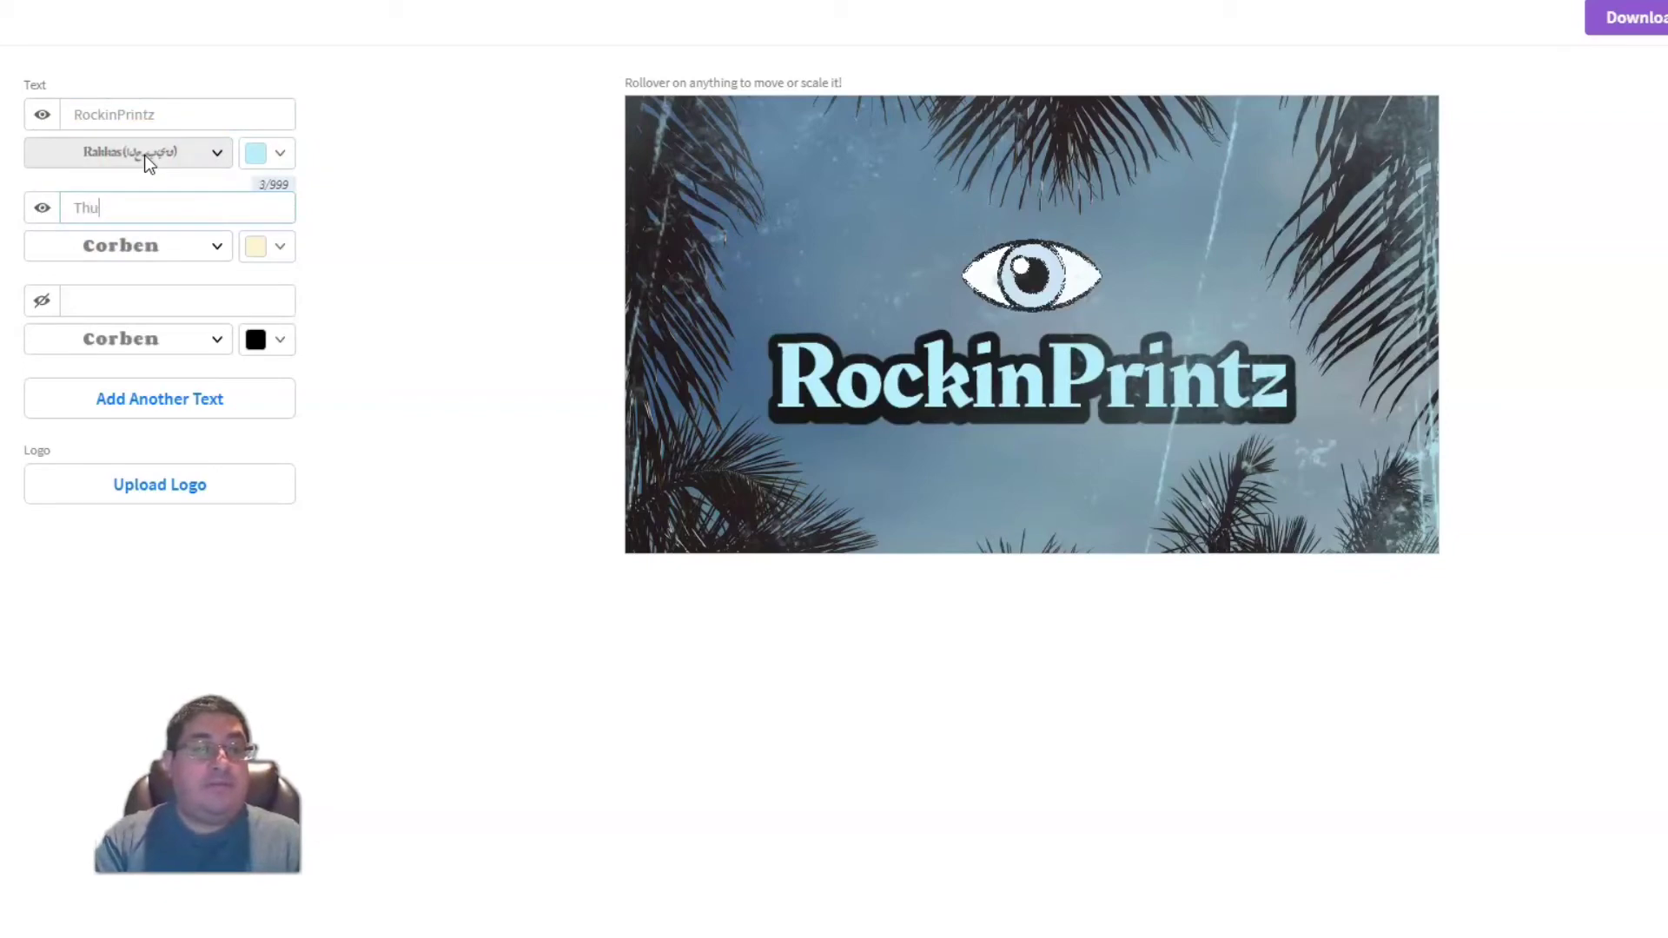
{"action": "type", "text": "mbnail"}
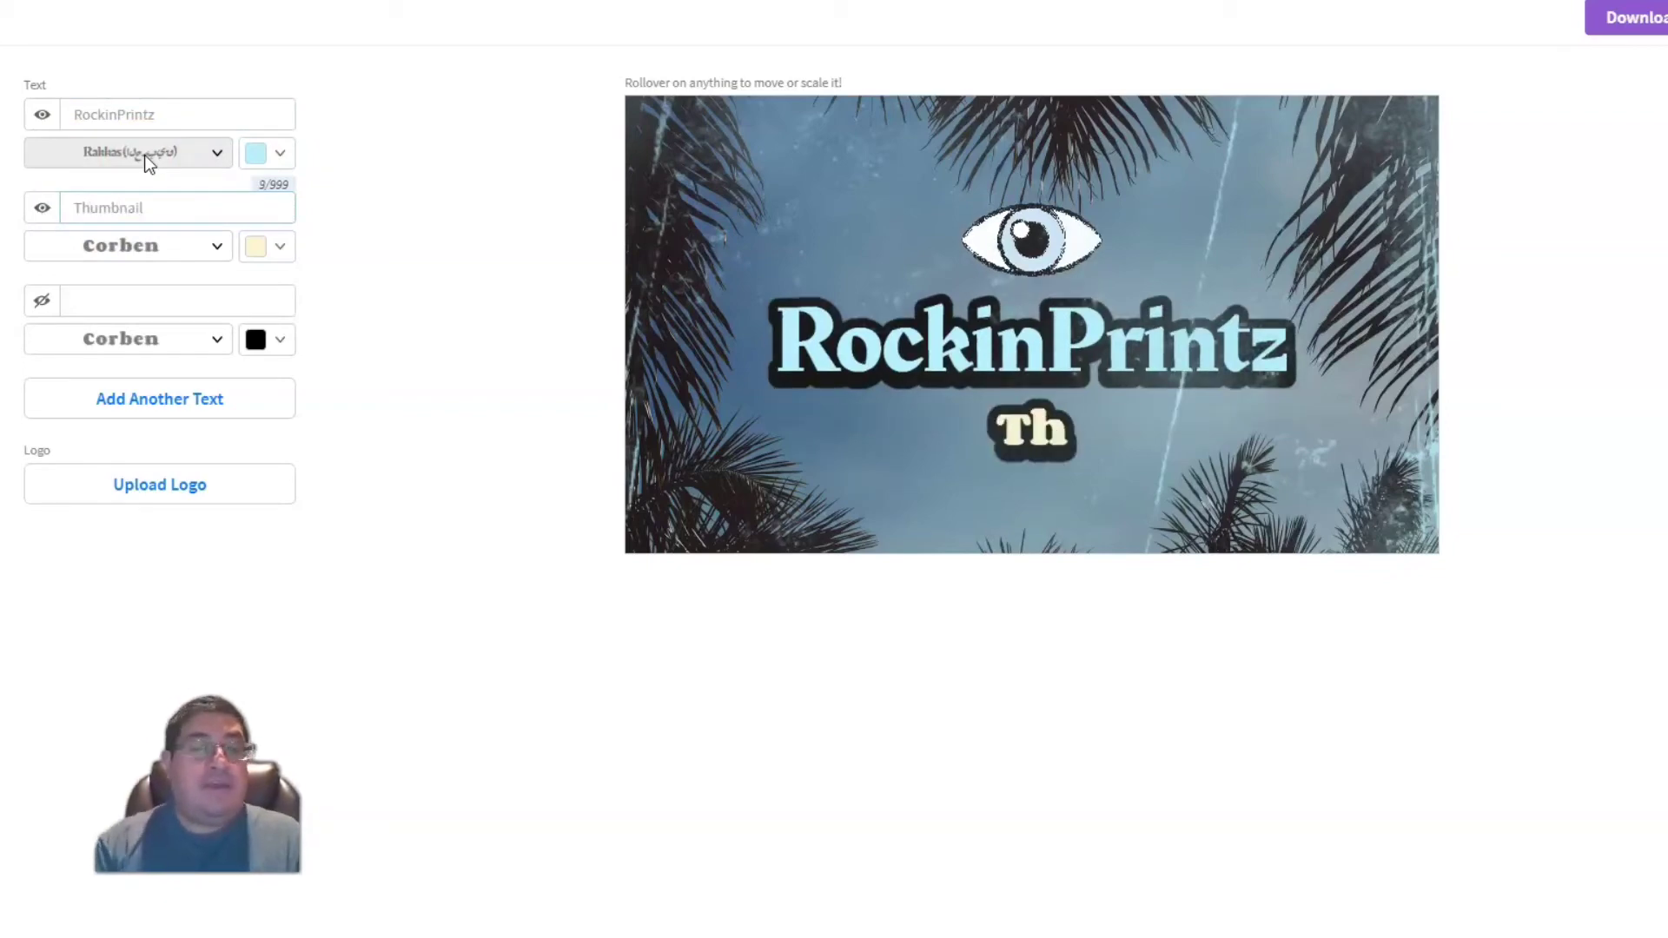
{"action": "left_click", "coordinate": [139, 280]}
{"action": "left_click", "coordinate": [143, 300]}
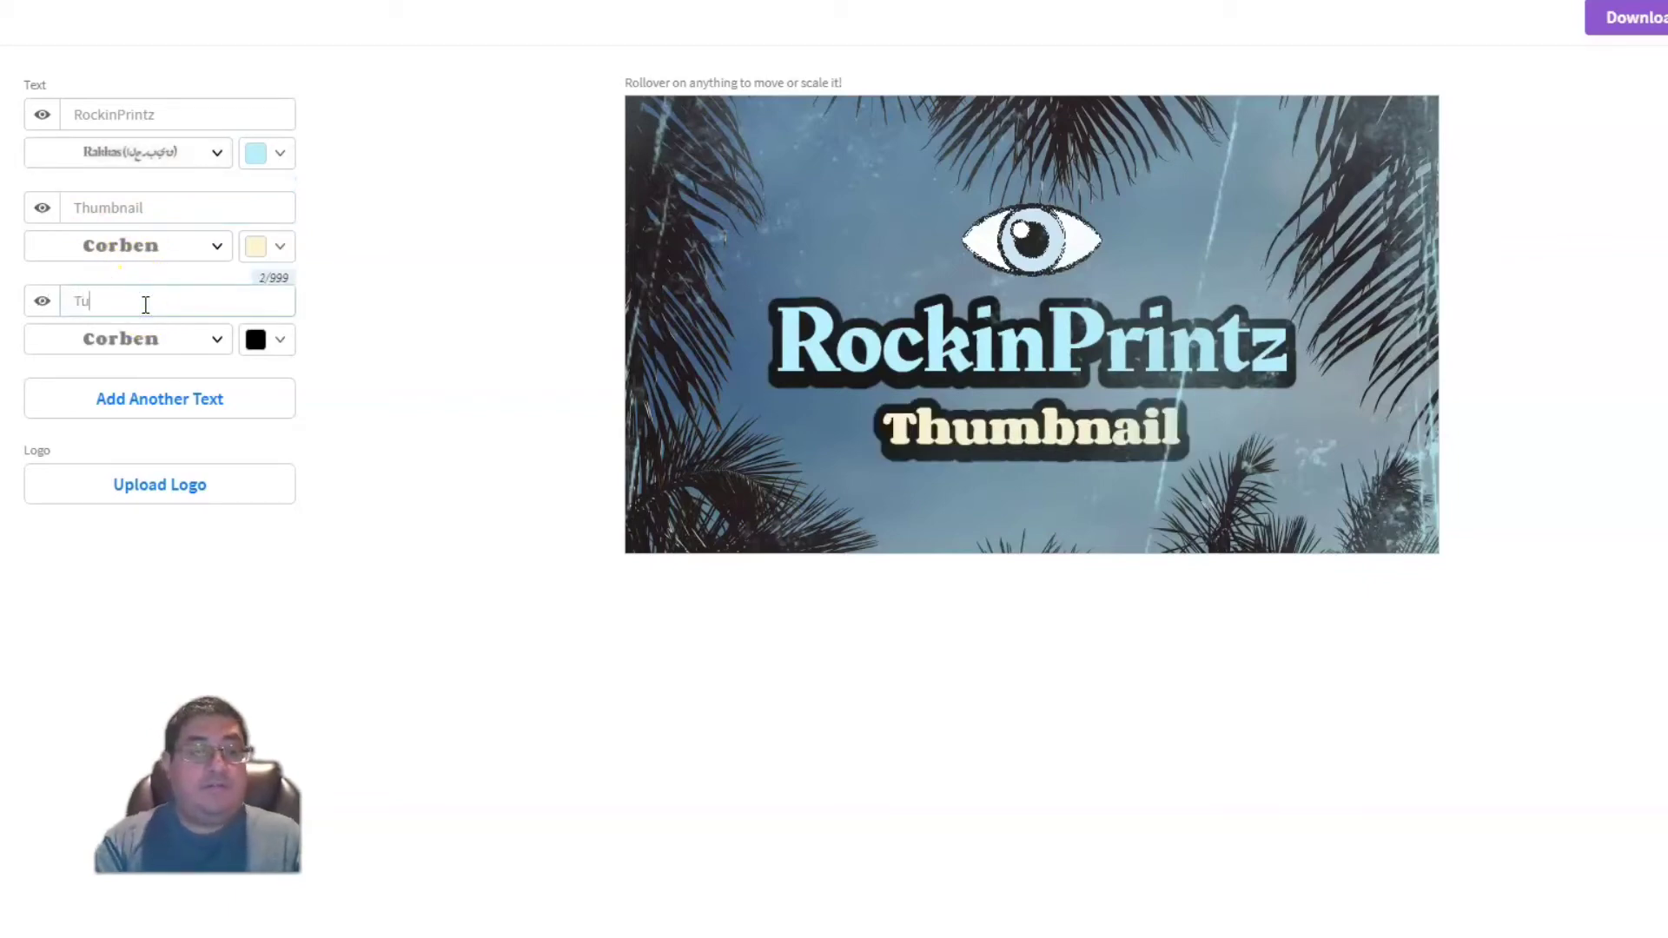
{"action": "type", "text": "Tutor"}
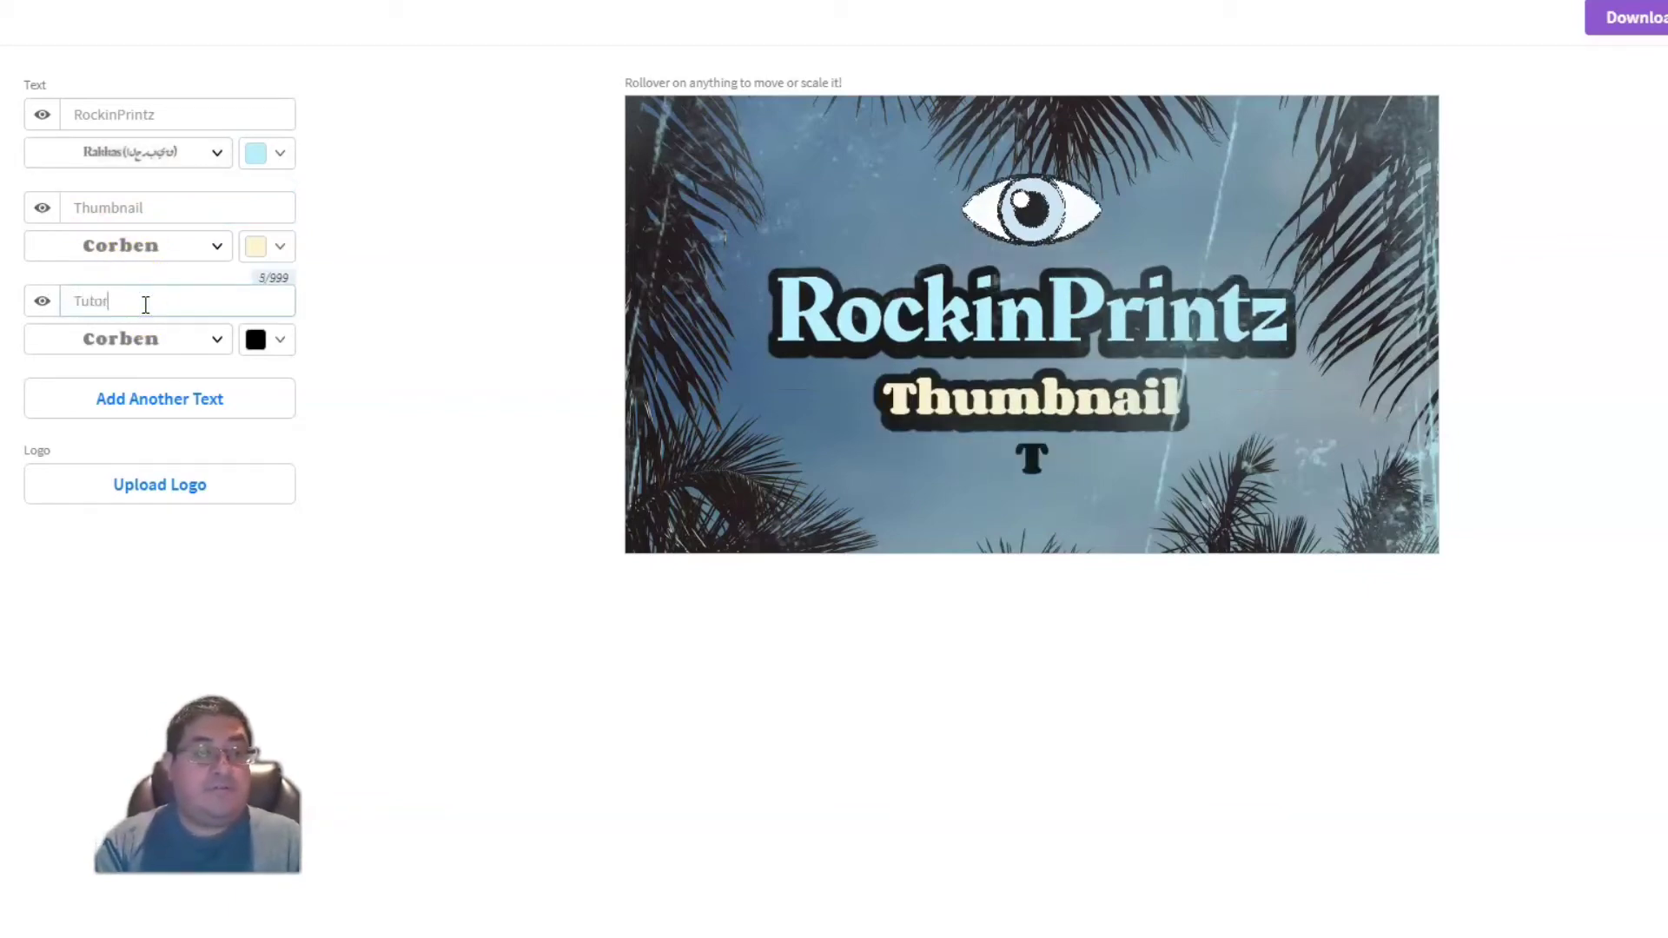
{"action": "type", "text": "i"}
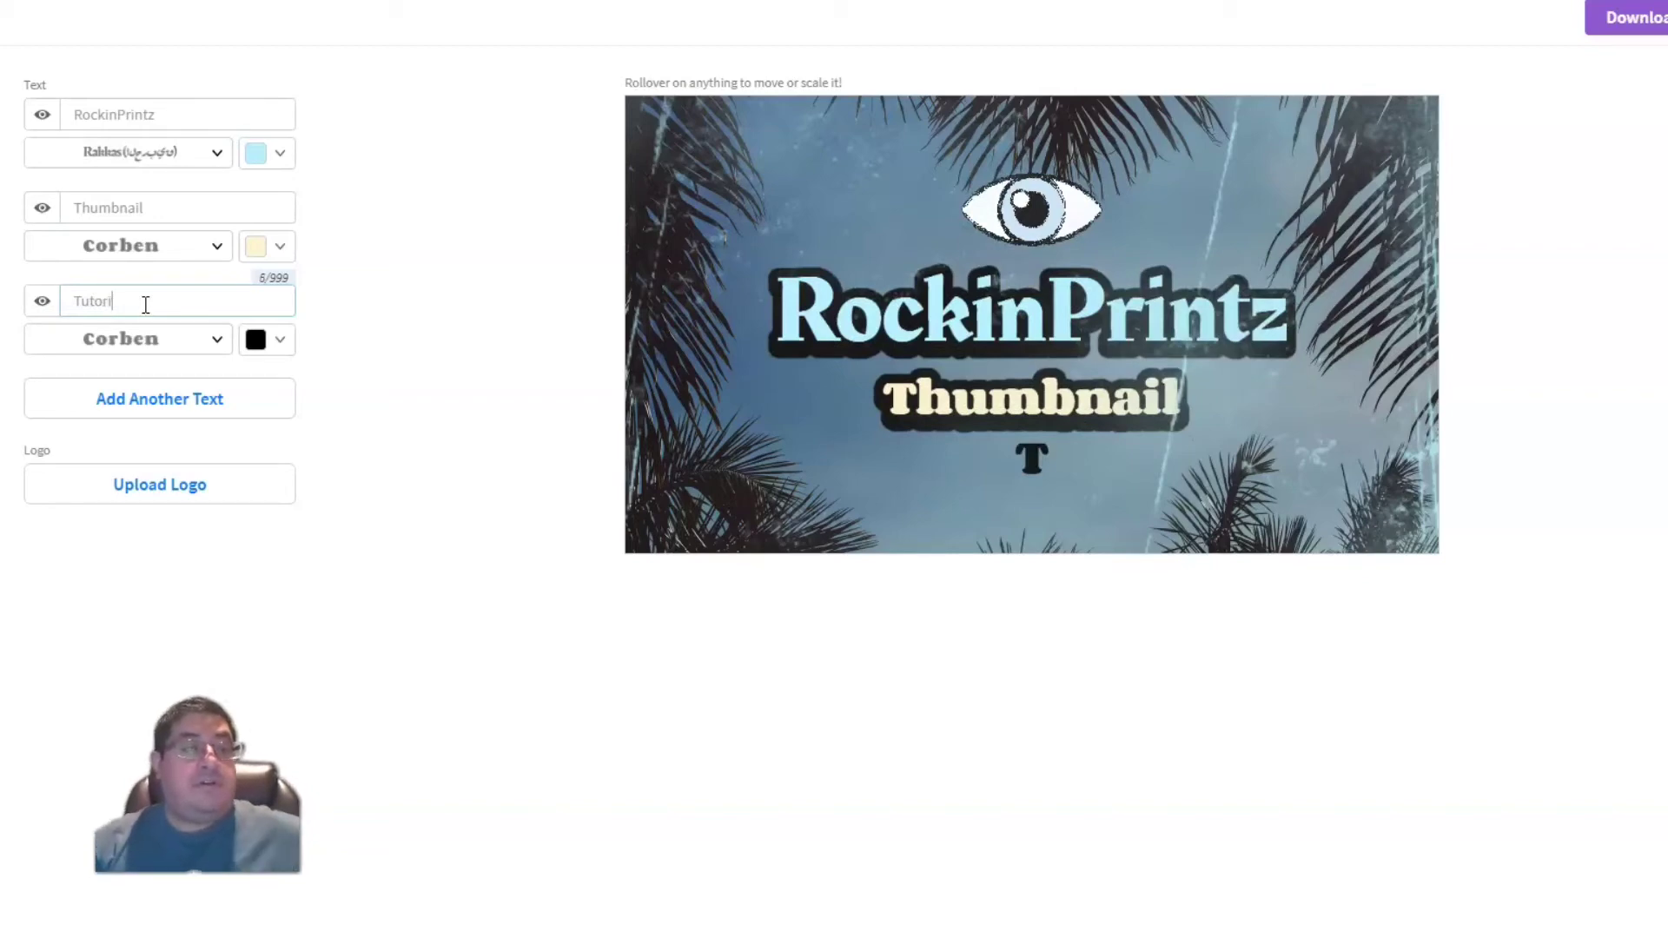
{"action": "type", "text": "al"}
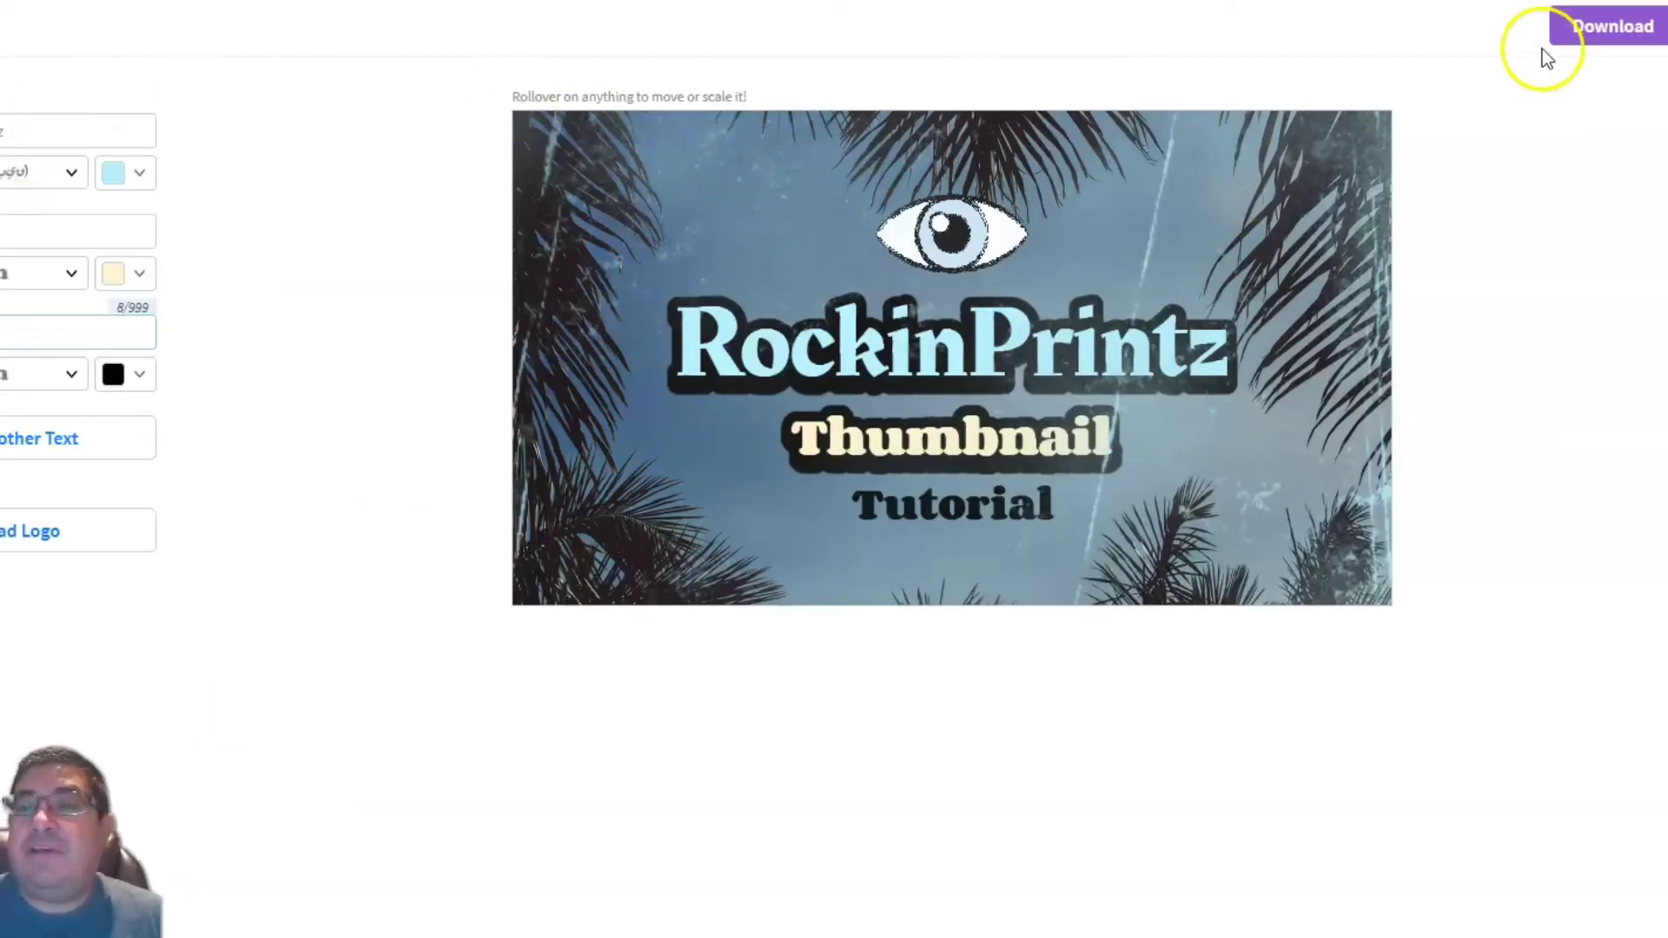
- Download the design through the image link in Placeit's Yahoo Mail message and save the PNG to the Desktop from Photos
{"action": "left_click", "coordinate": [1609, 39]}
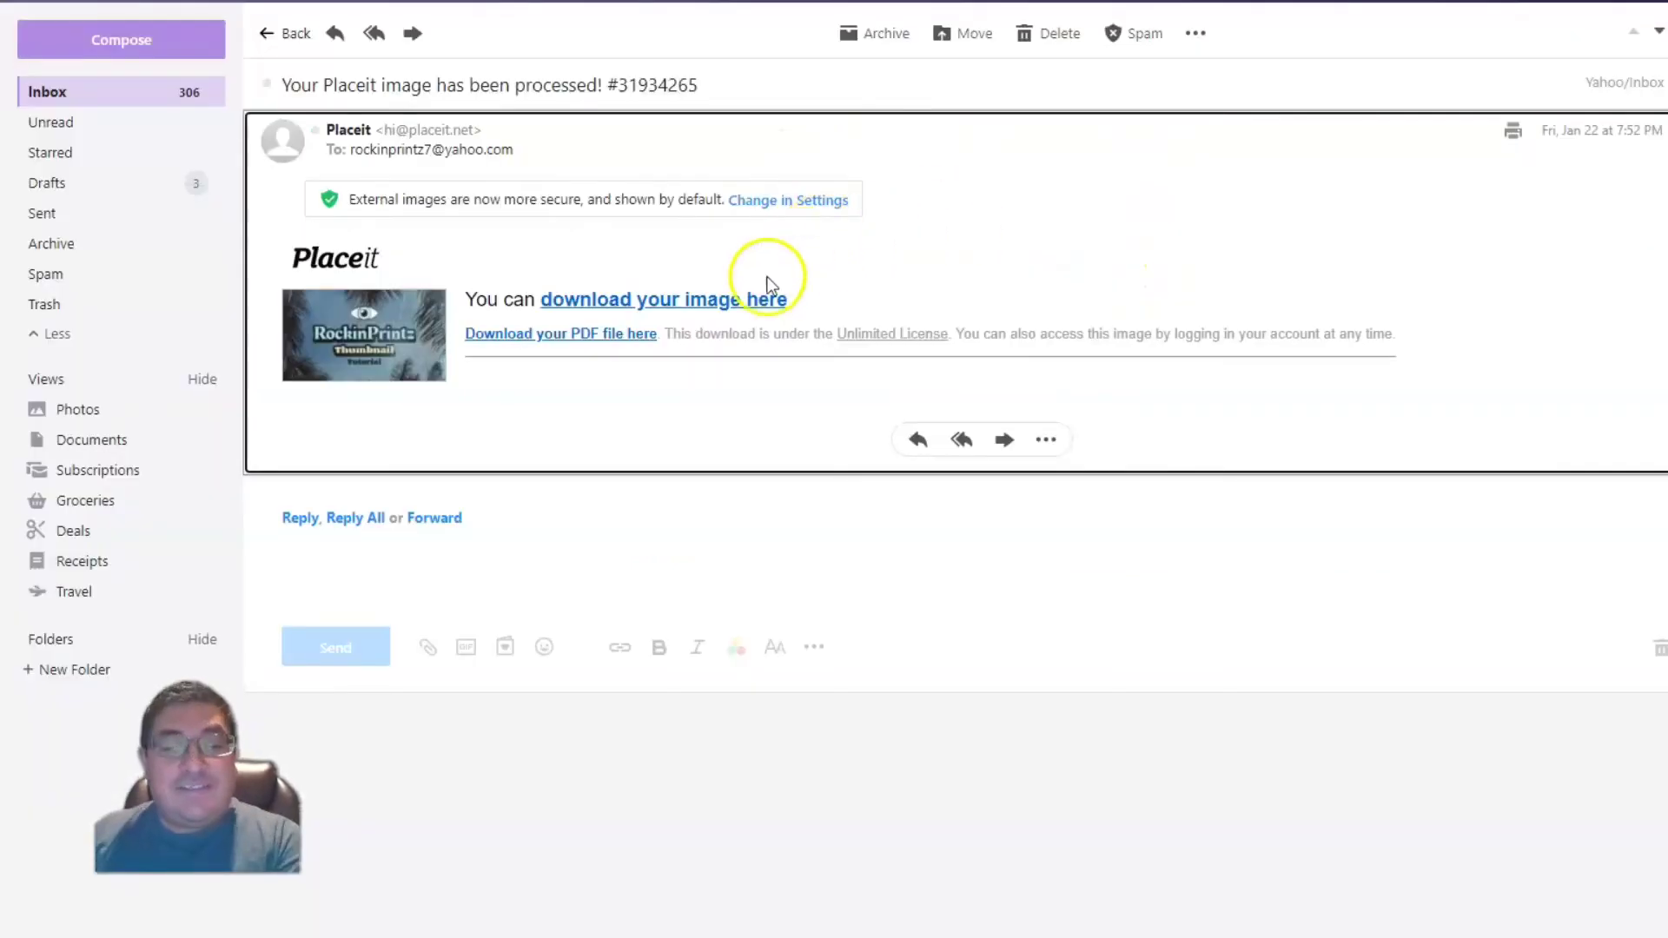
{"action": "left_click", "coordinate": [667, 310]}
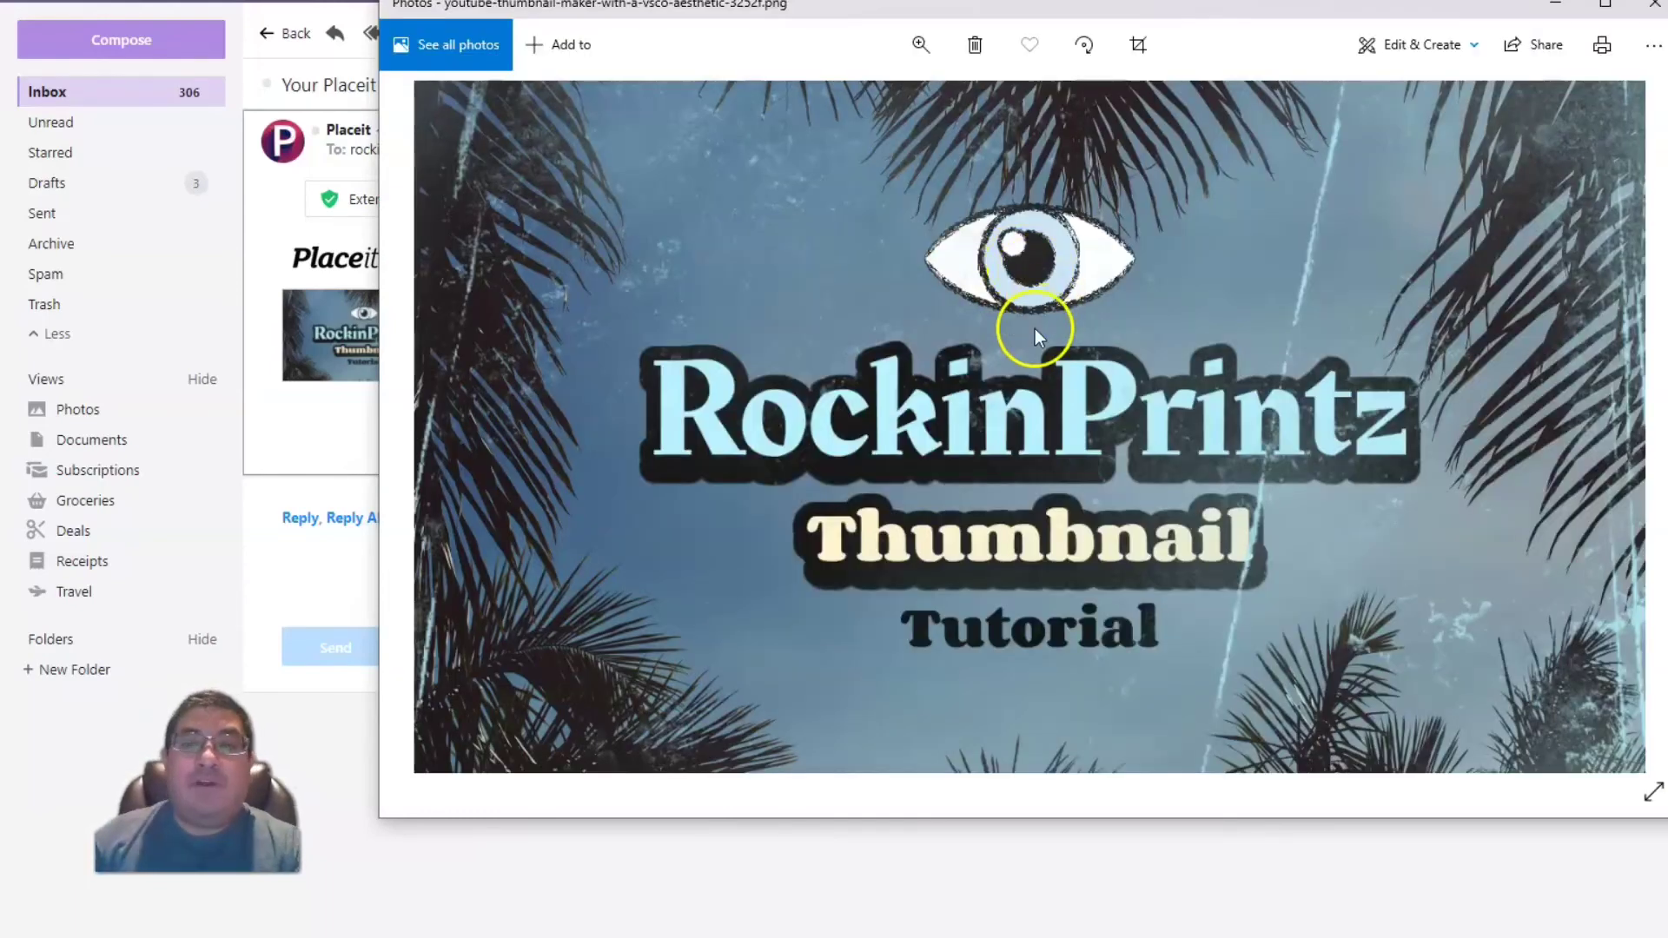
{"action": "left_click", "coordinate": [1653, 47]}
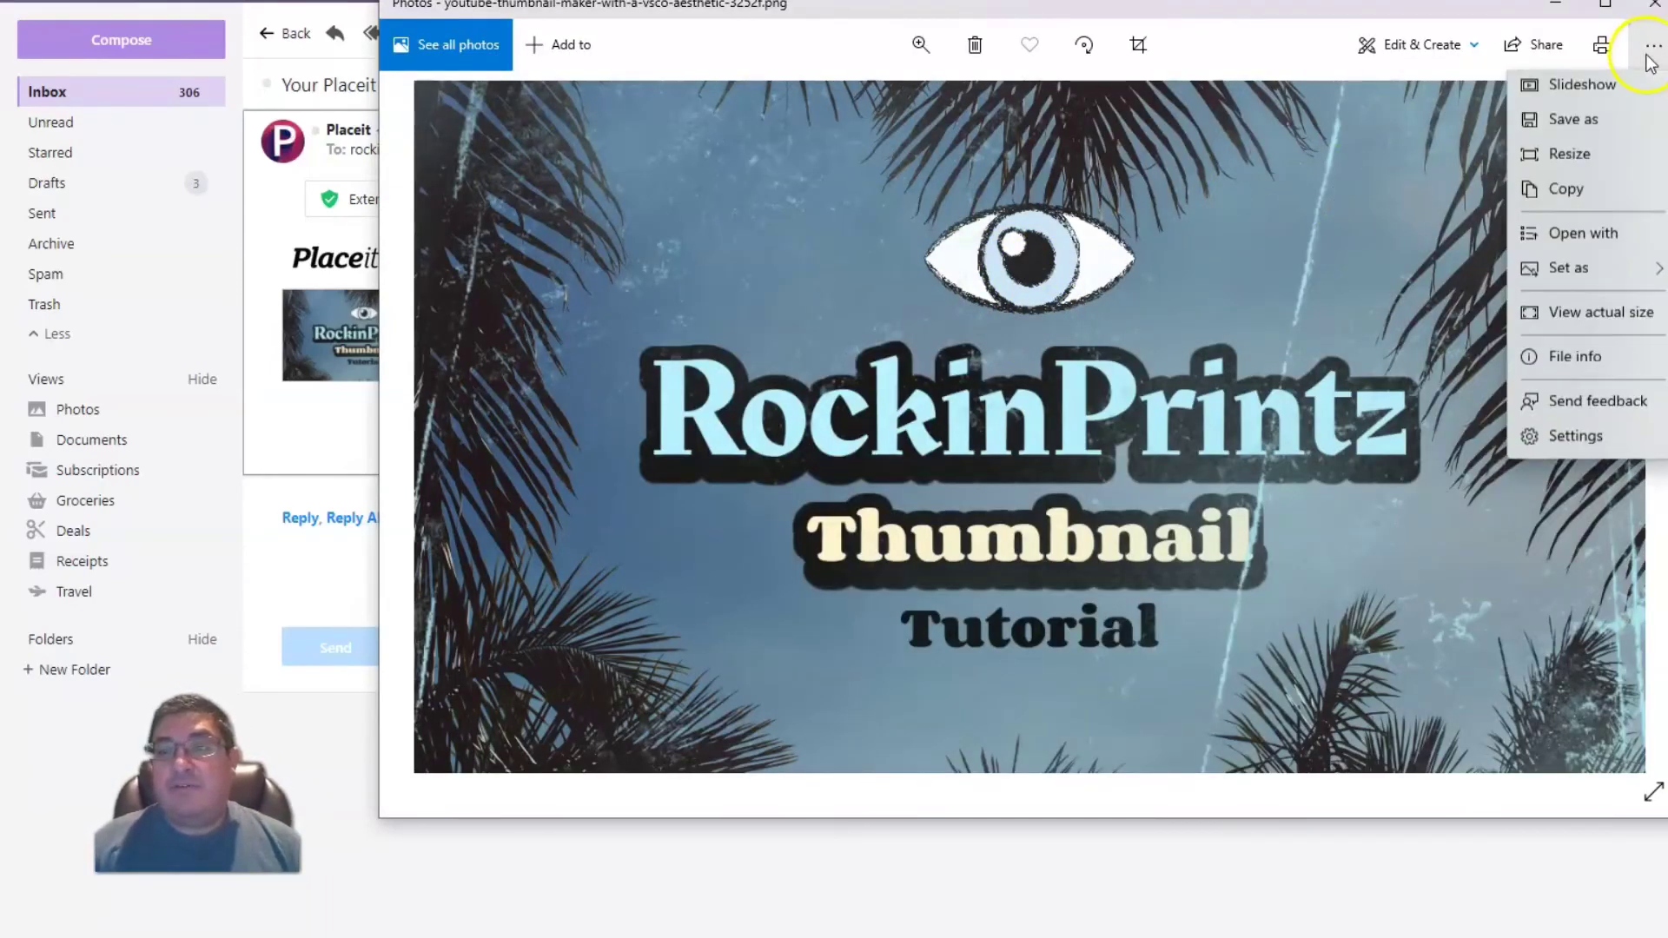
{"action": "left_click", "coordinate": [1565, 132]}
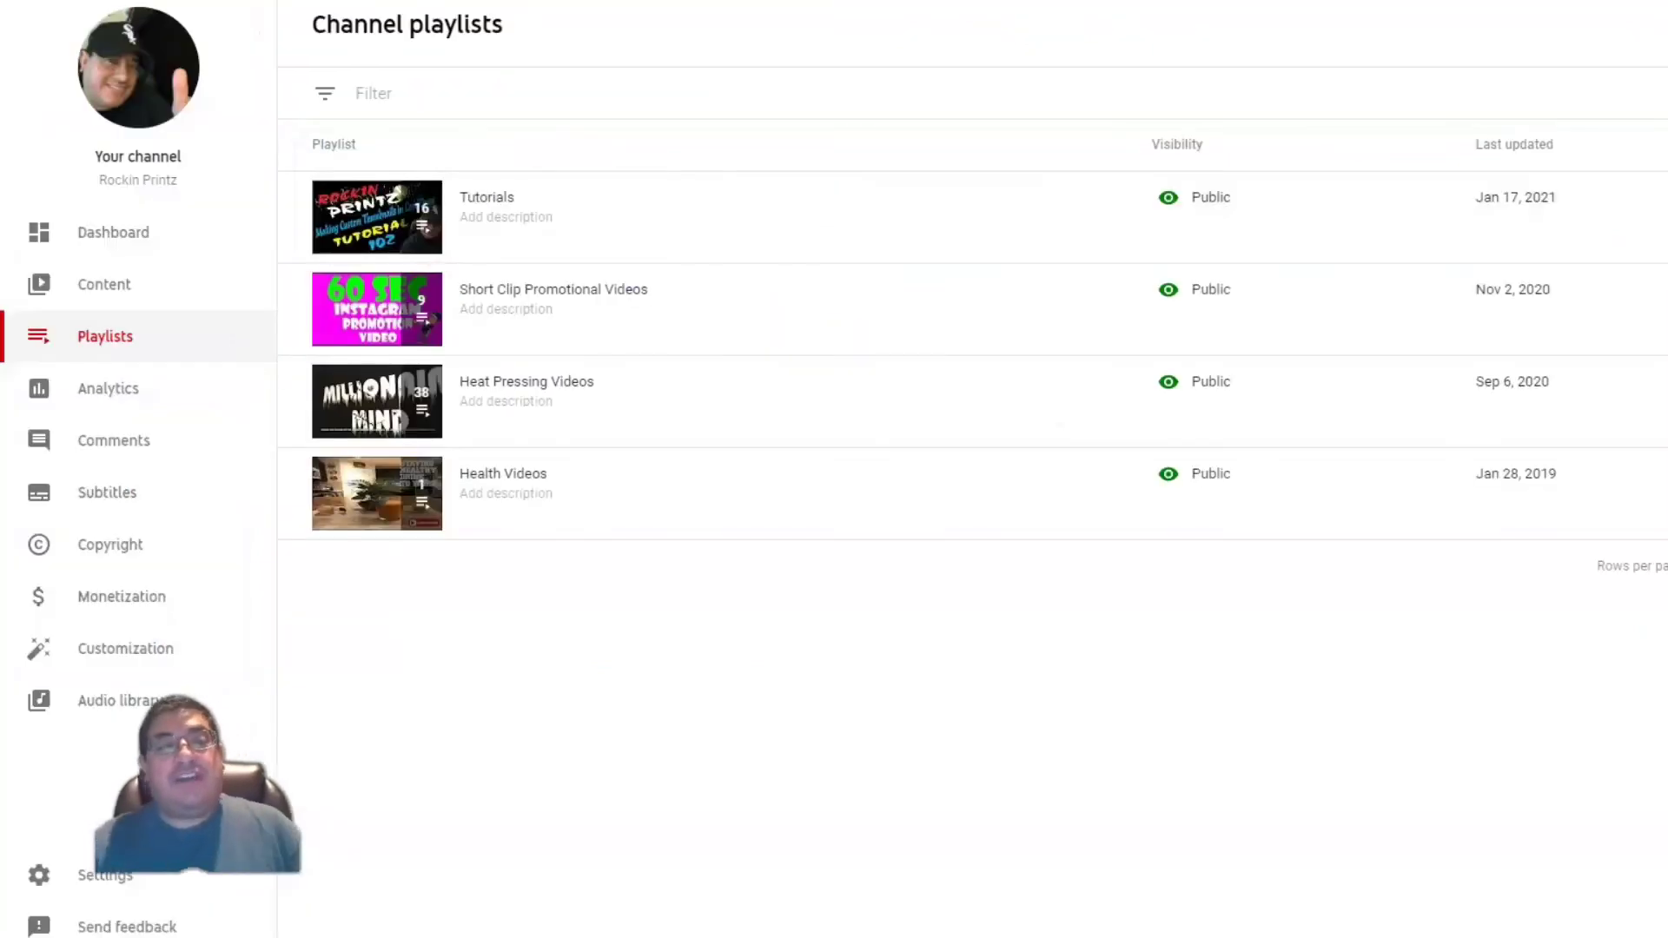
- Switch to YouTube Studio and open the details of "Creating You tube Thumbnails using Corel Draw" by way of the Tutorials playlist
{"action": "left_click", "coordinate": [369, 224]}
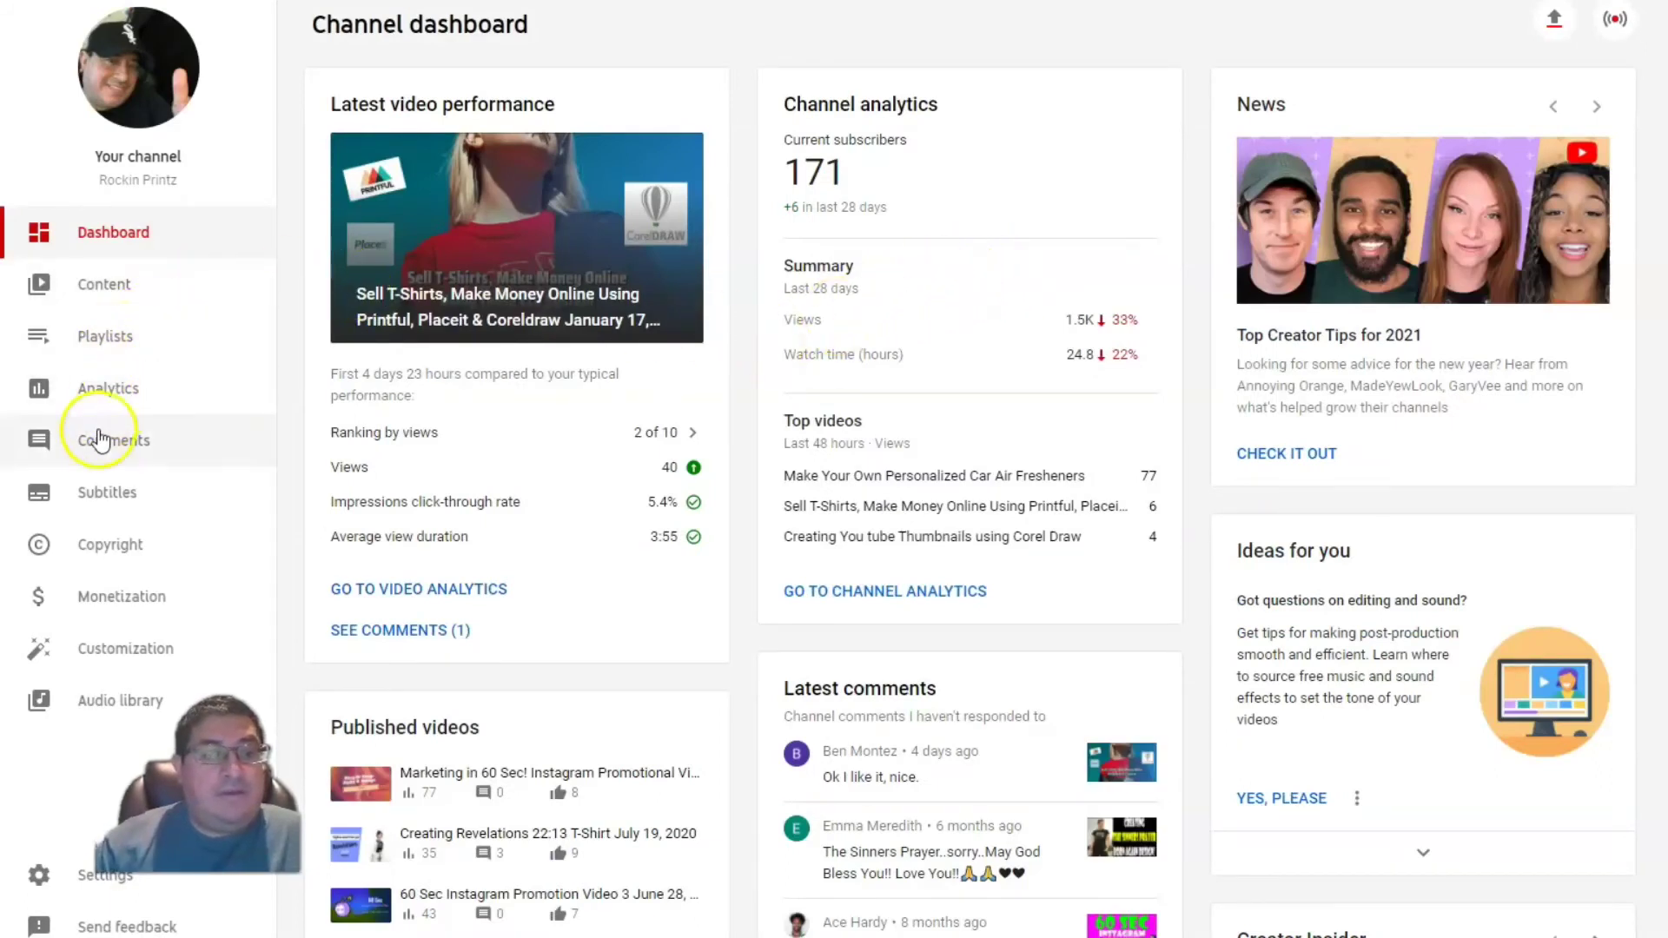
{"action": "left_click", "coordinate": [104, 338]}
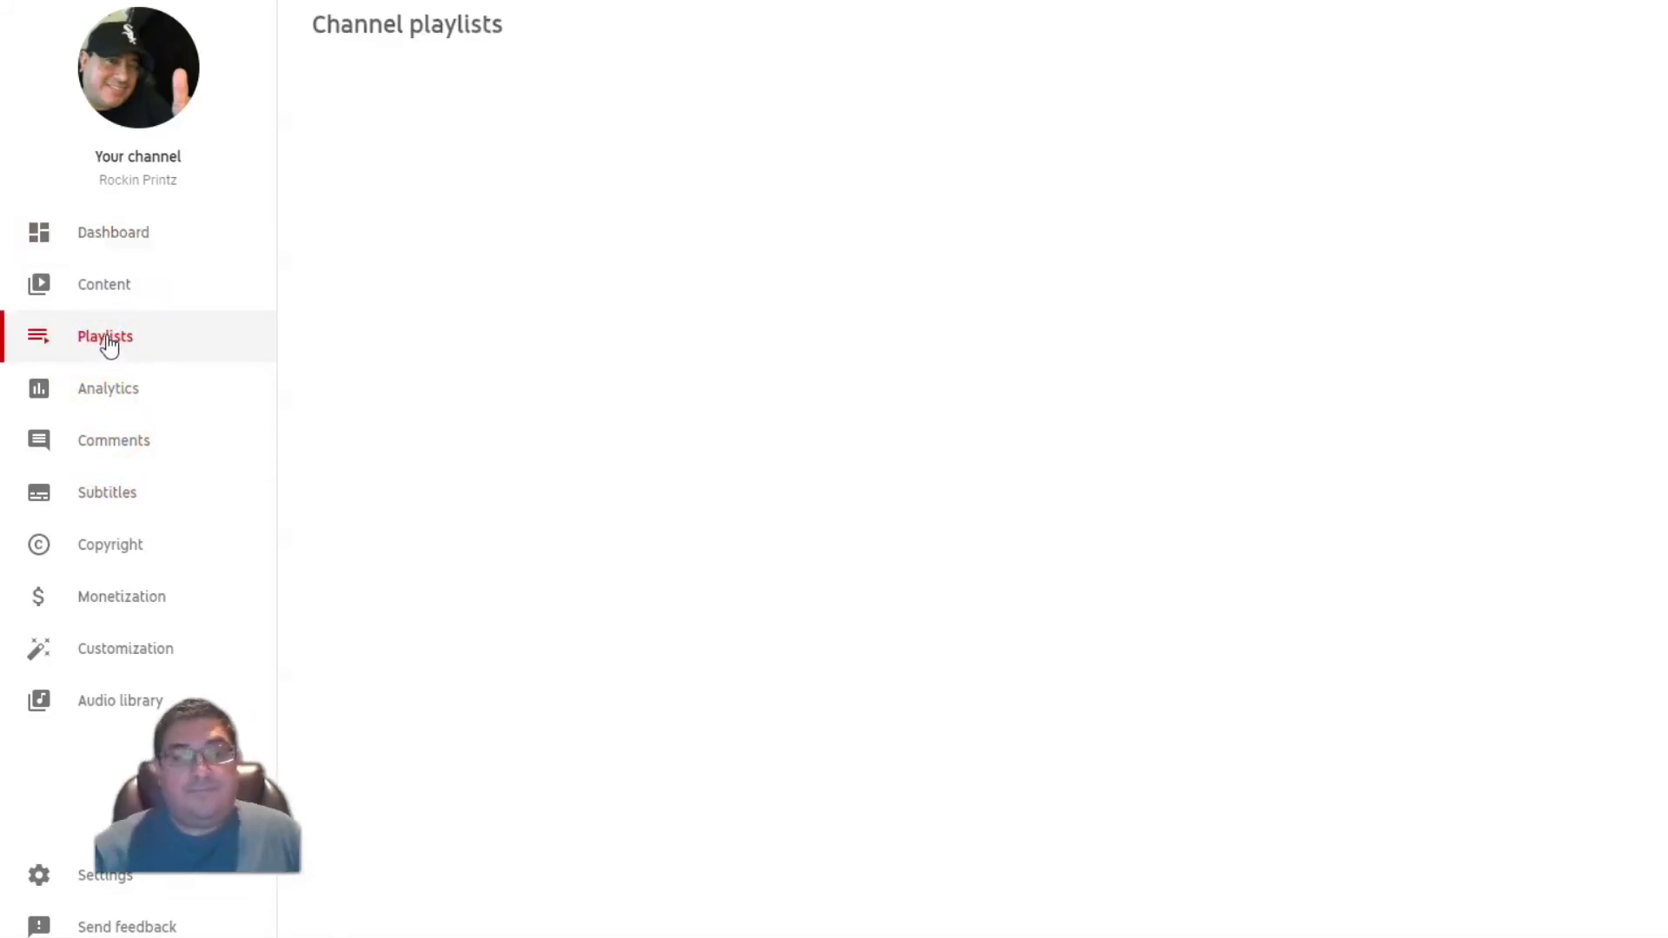
{"action": "mouse_move", "coordinate": [382, 227]}
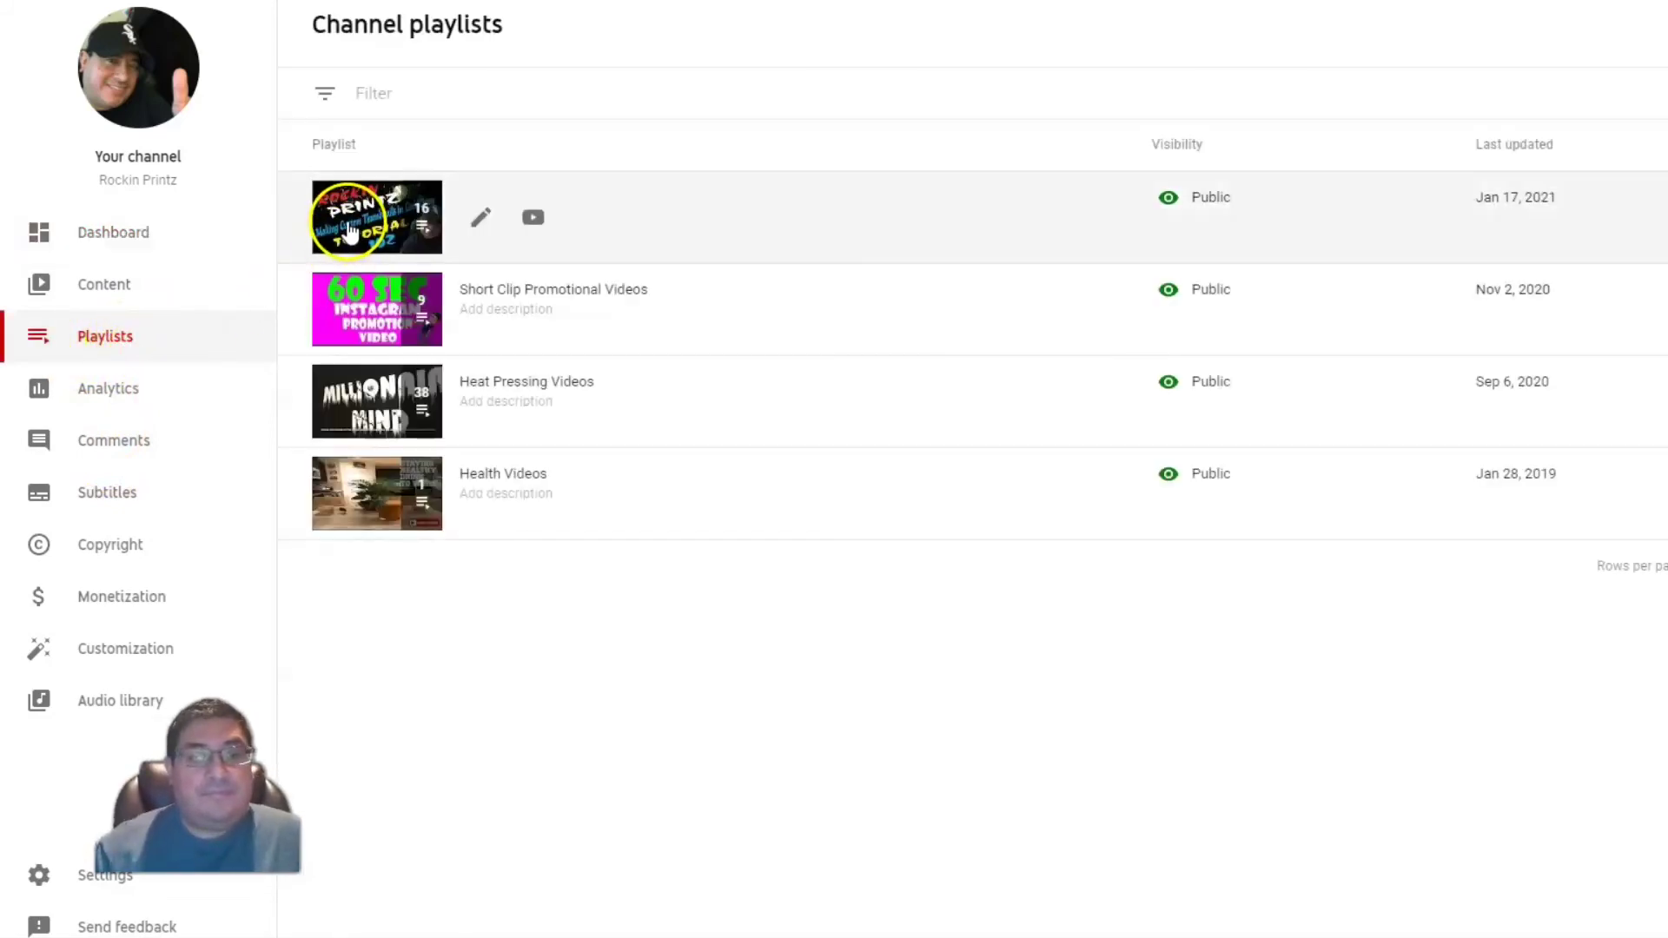
{"action": "left_click", "coordinate": [478, 215]}
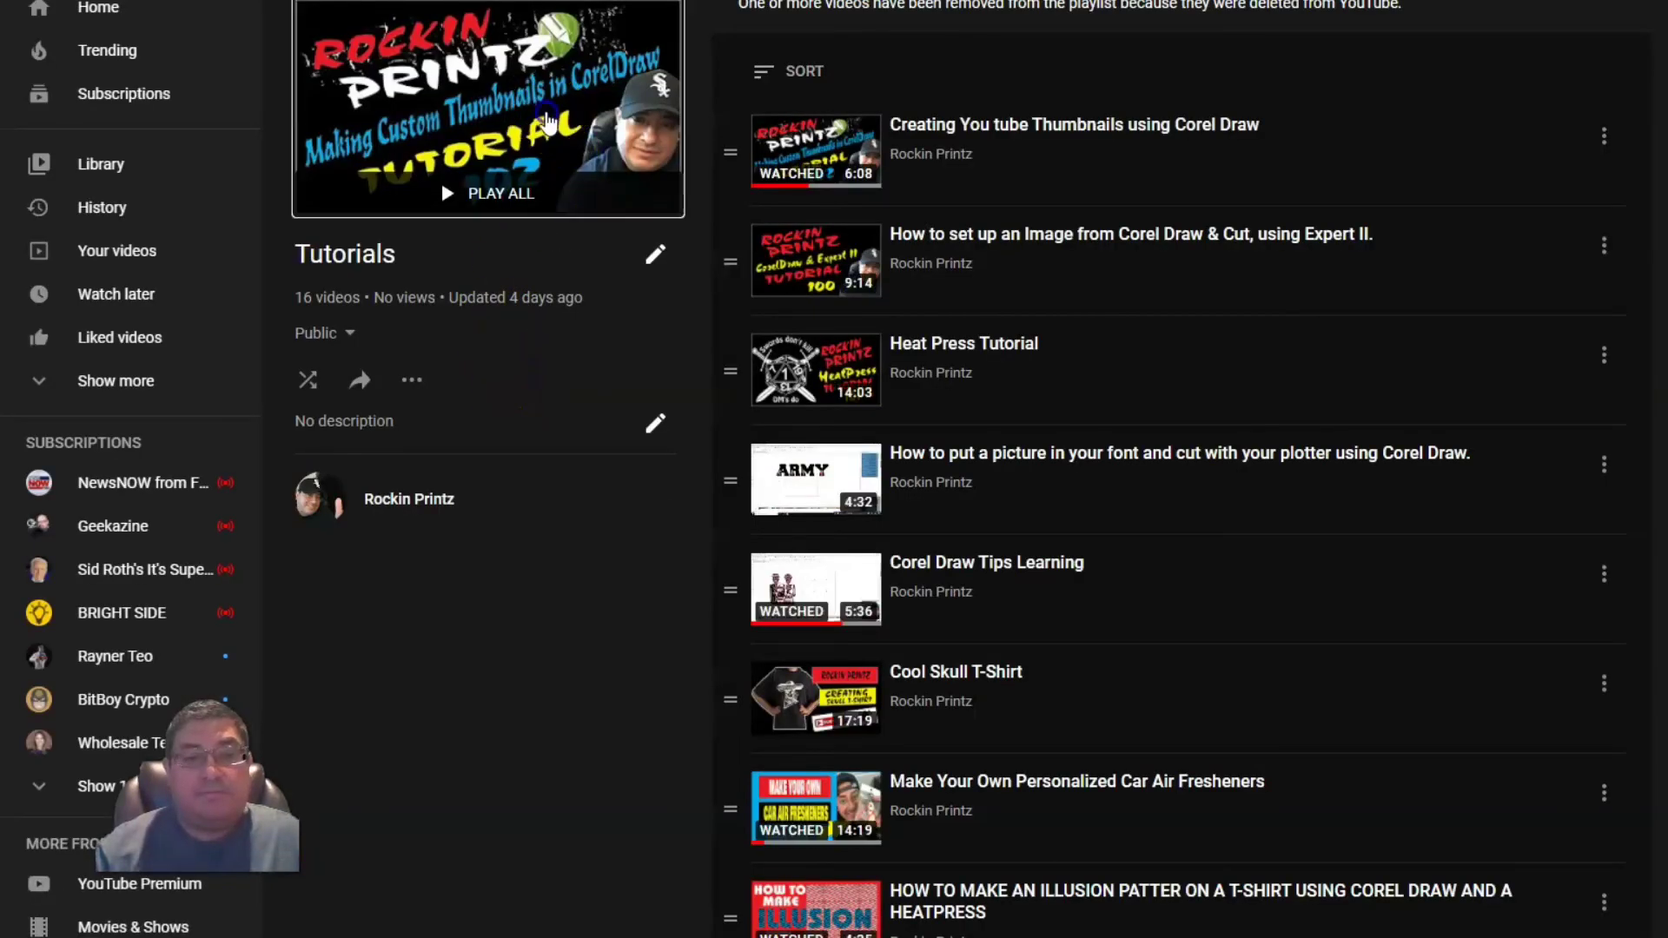
{"action": "left_click", "coordinate": [549, 123]}
{"action": "left_click", "coordinate": [562, 168]}
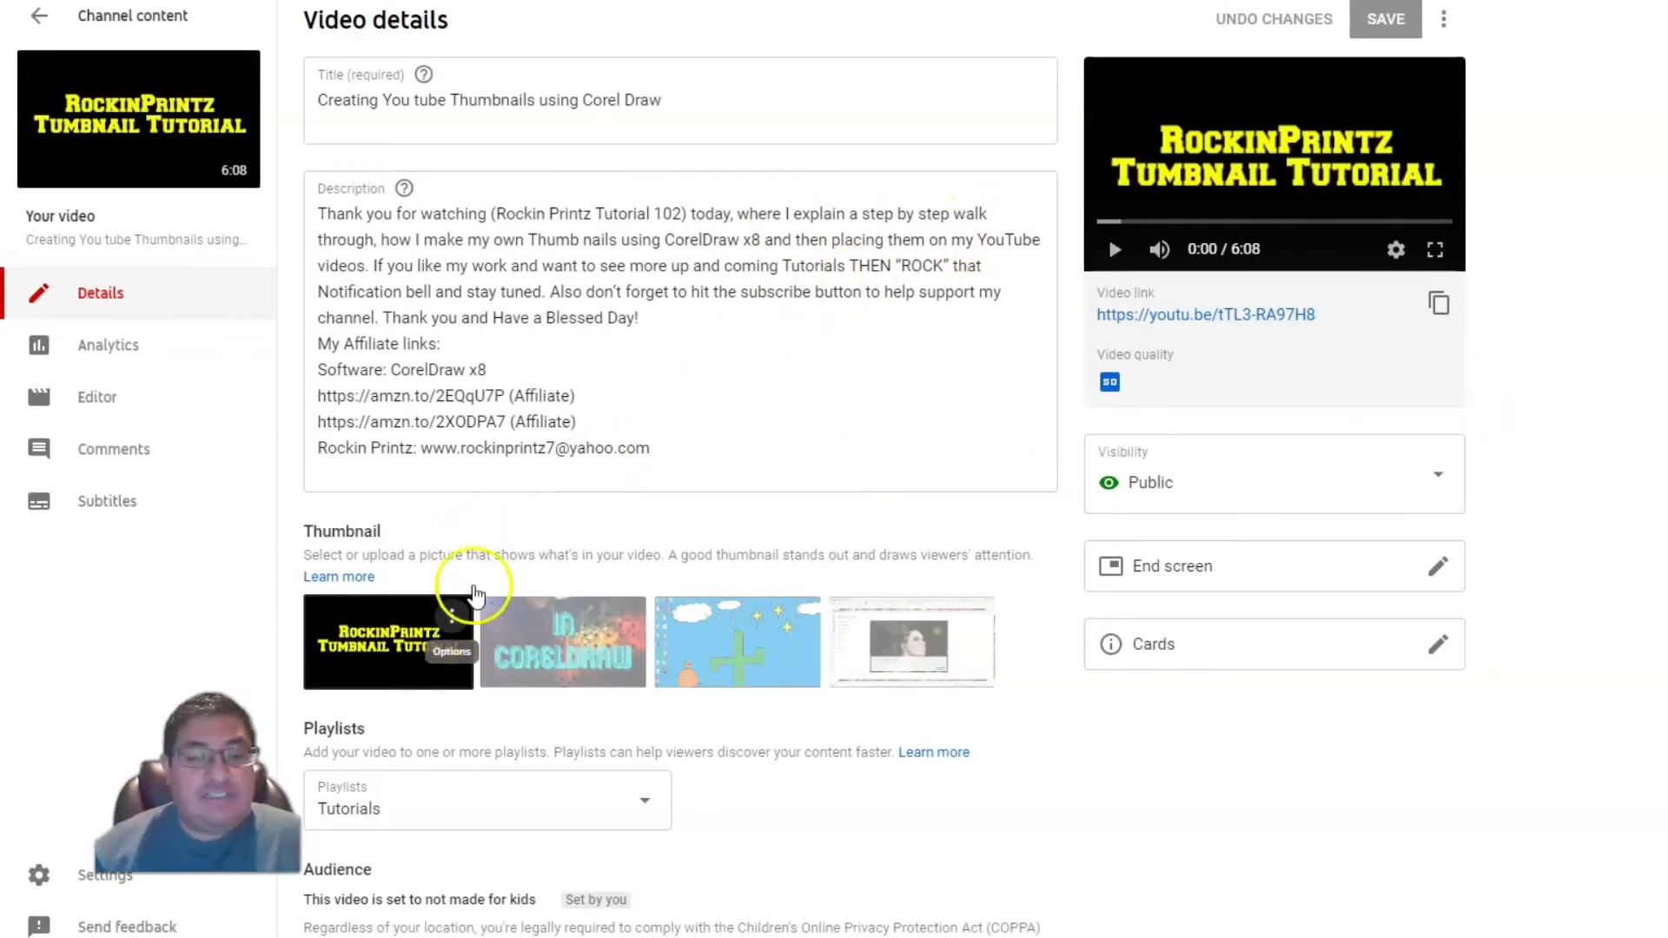
- Replace the video's thumbnail with youtube-thumbnail-maker-with-a-vsco-aesthetic-3252f.png from the Desktop and save the video details
{"action": "mouse_move", "coordinate": [448, 612]}
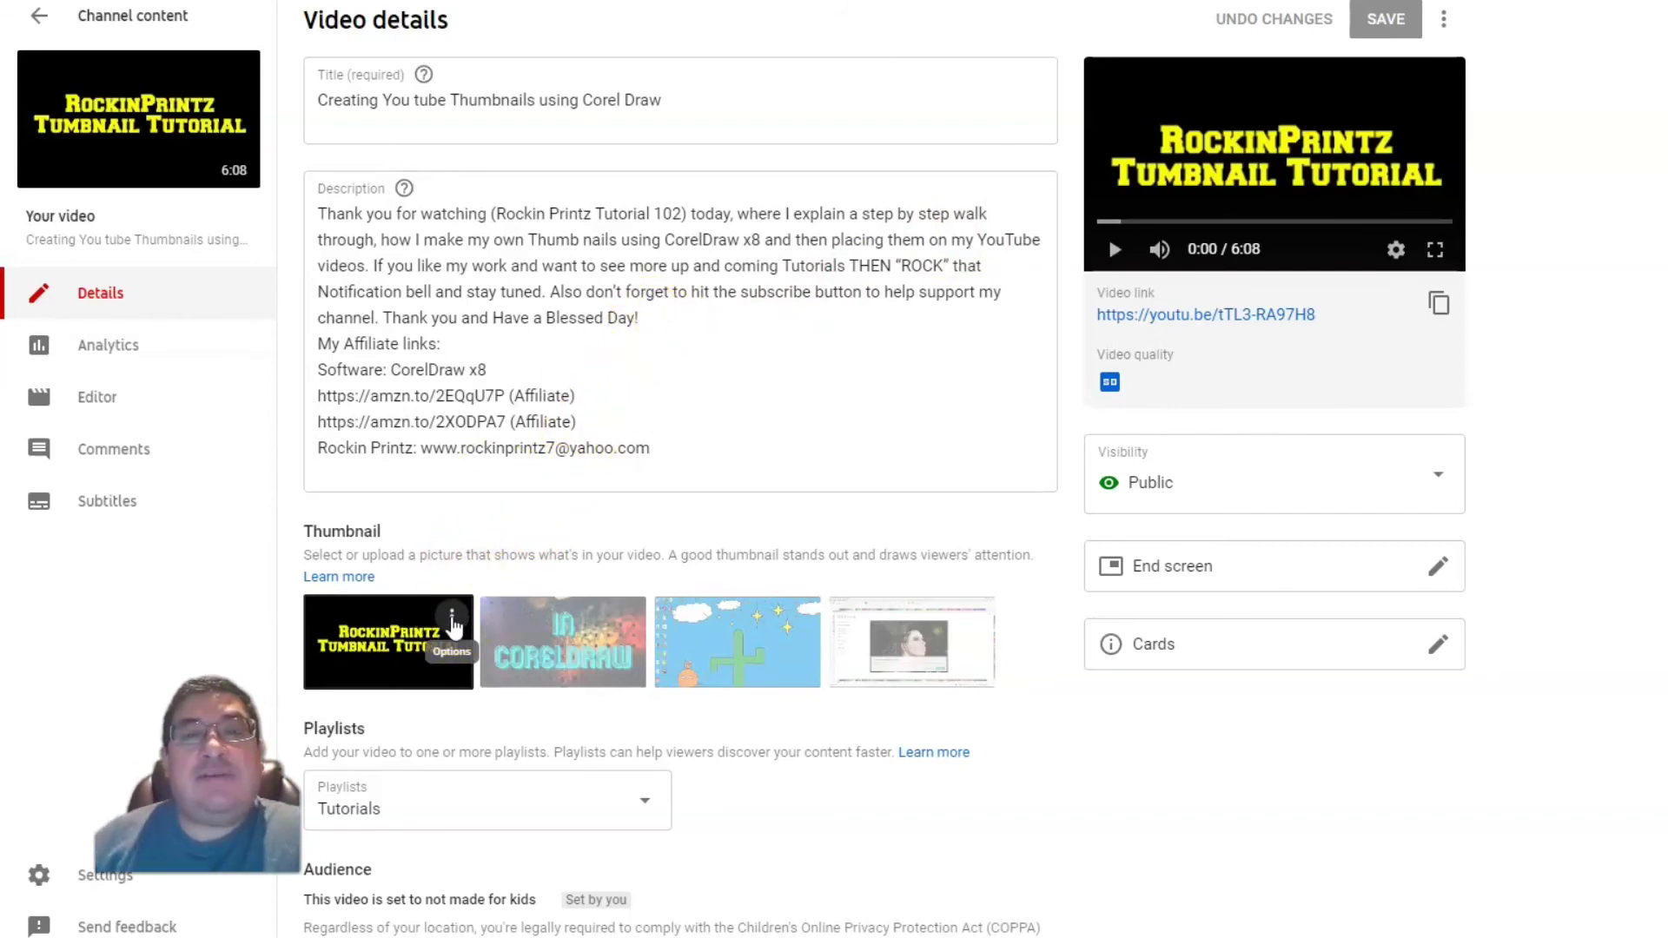
{"action": "left_click", "coordinate": [452, 619]}
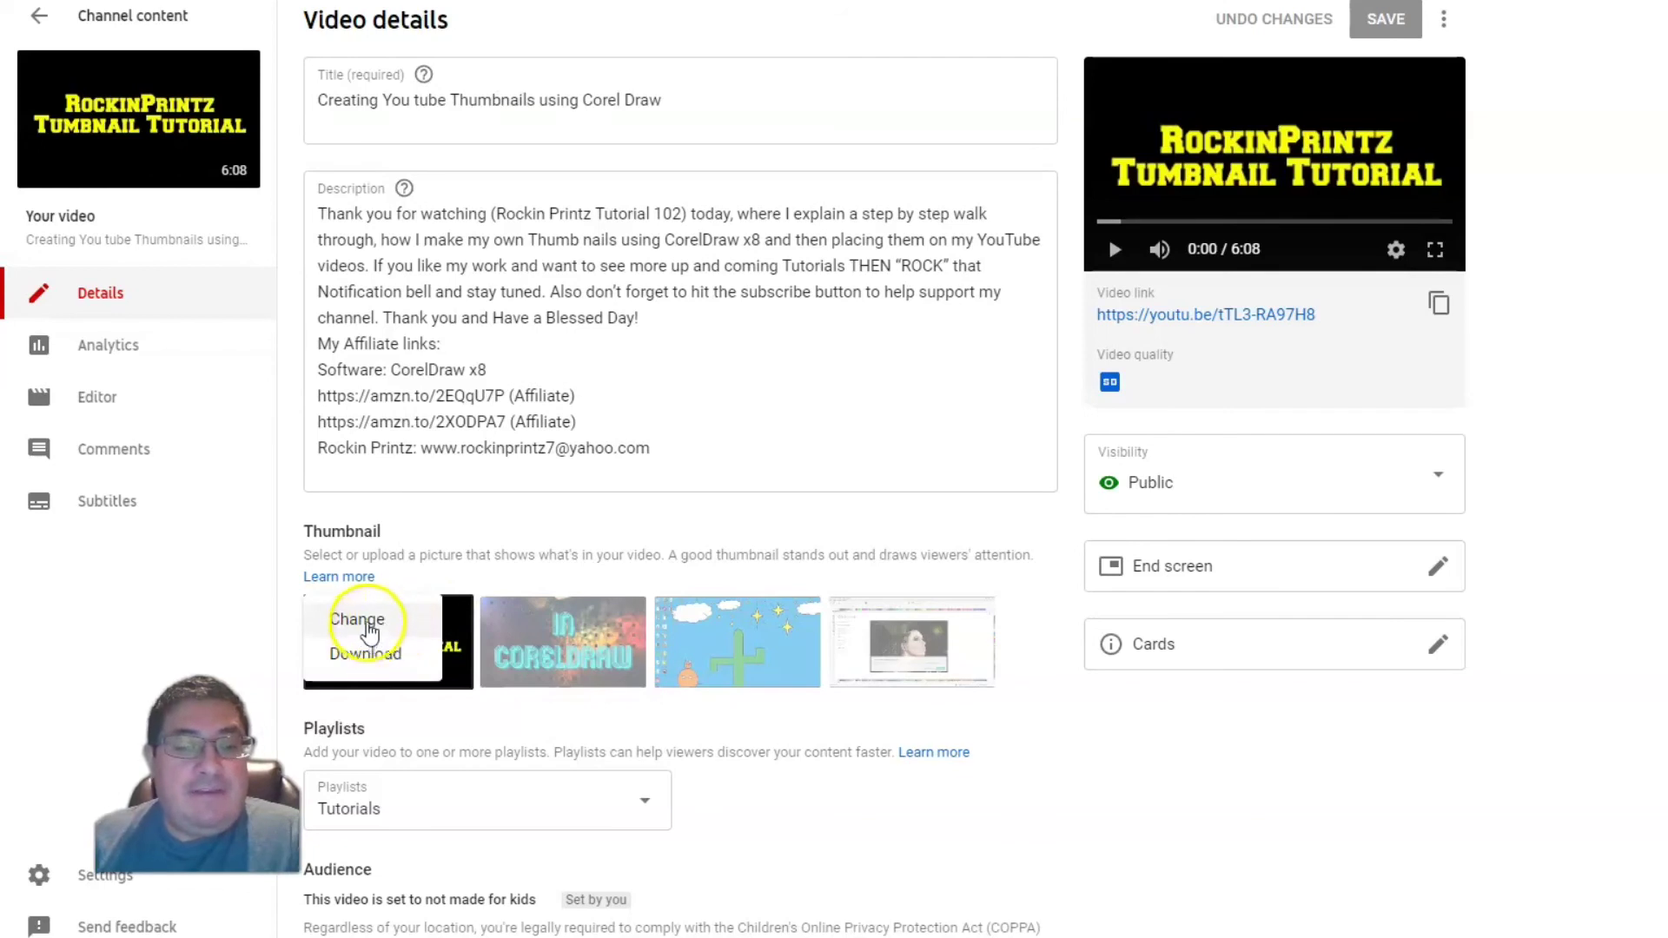
{"action": "left_click", "coordinate": [368, 622]}
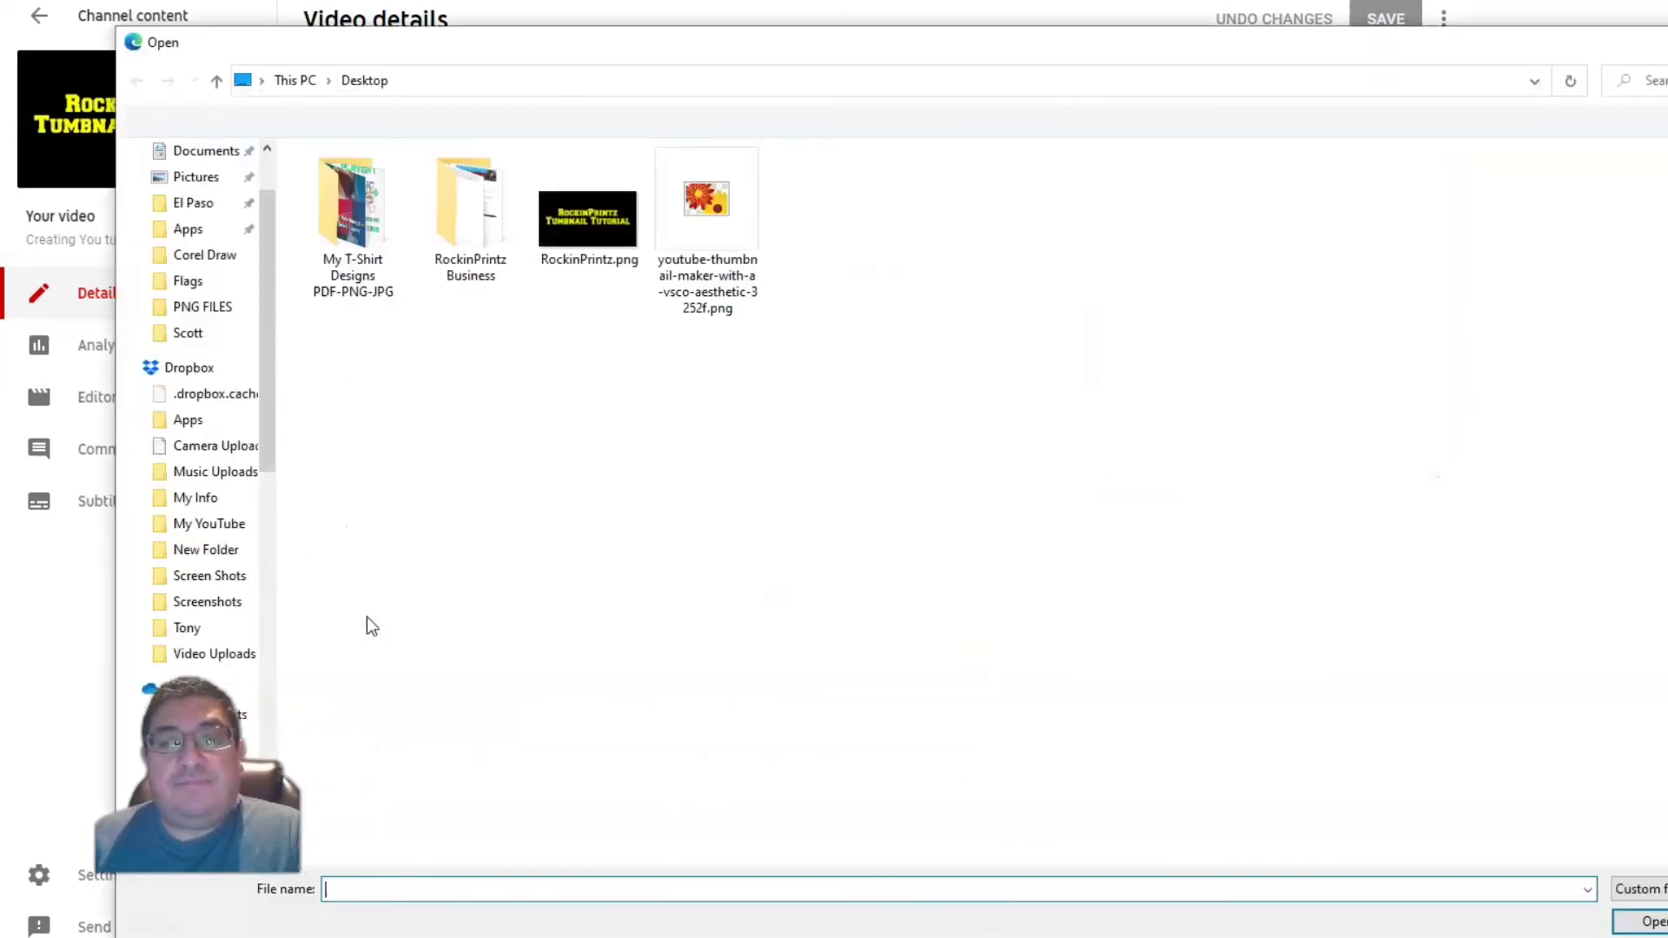
{"action": "left_click", "coordinate": [712, 221]}
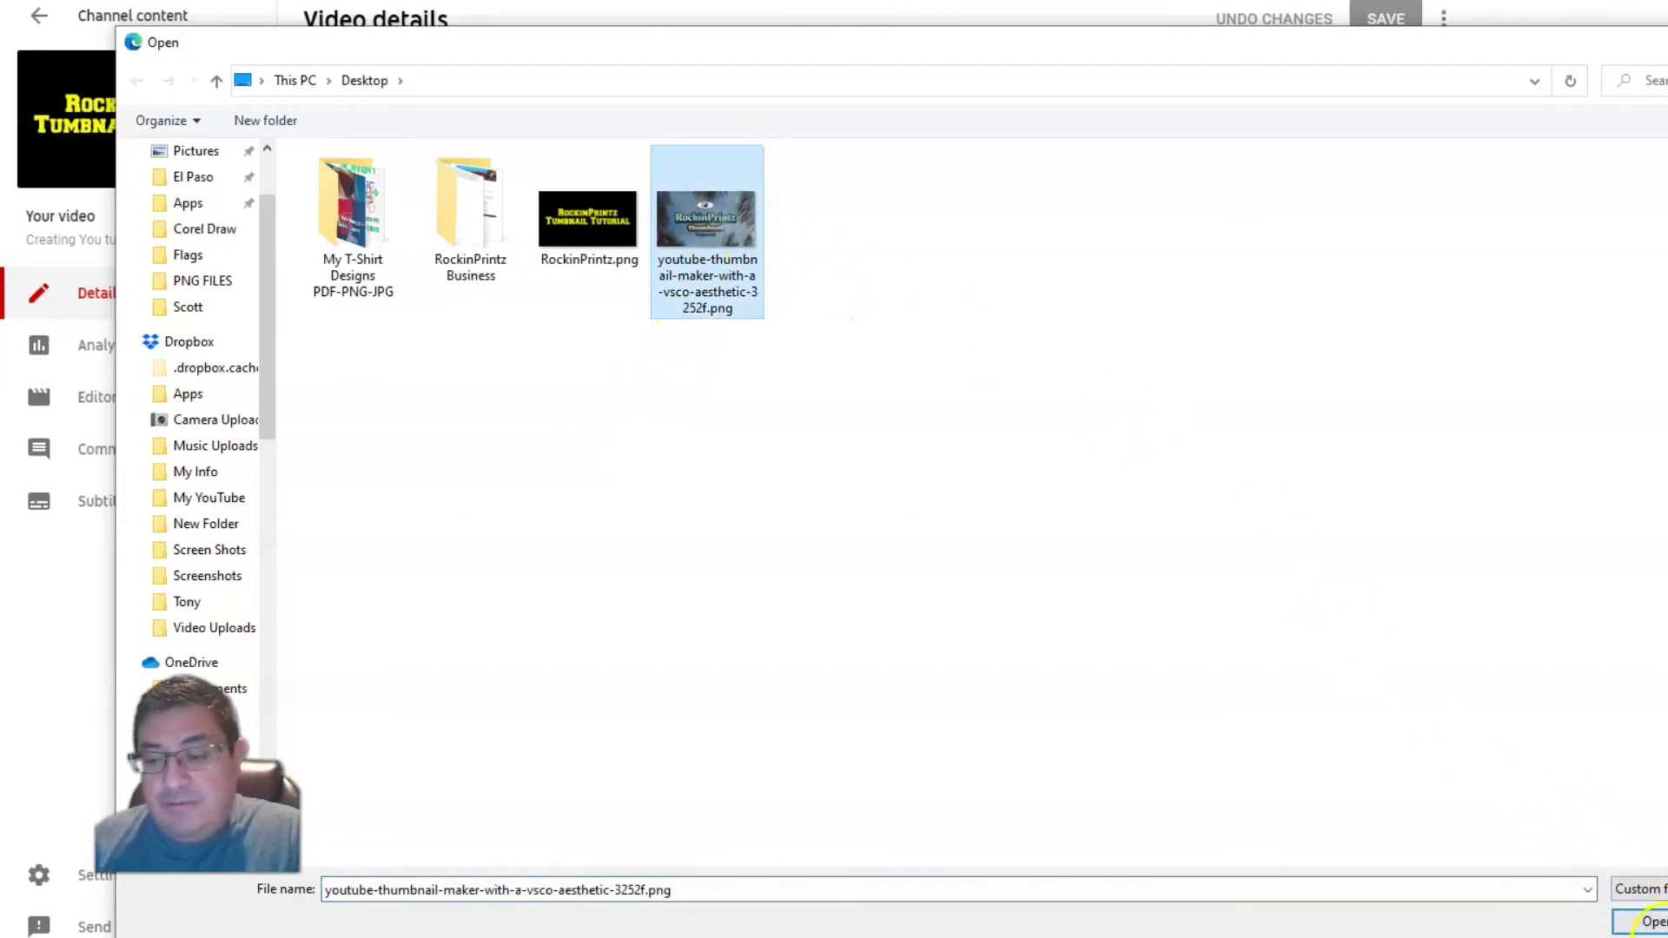
{"action": "left_click", "coordinate": [1644, 921]}
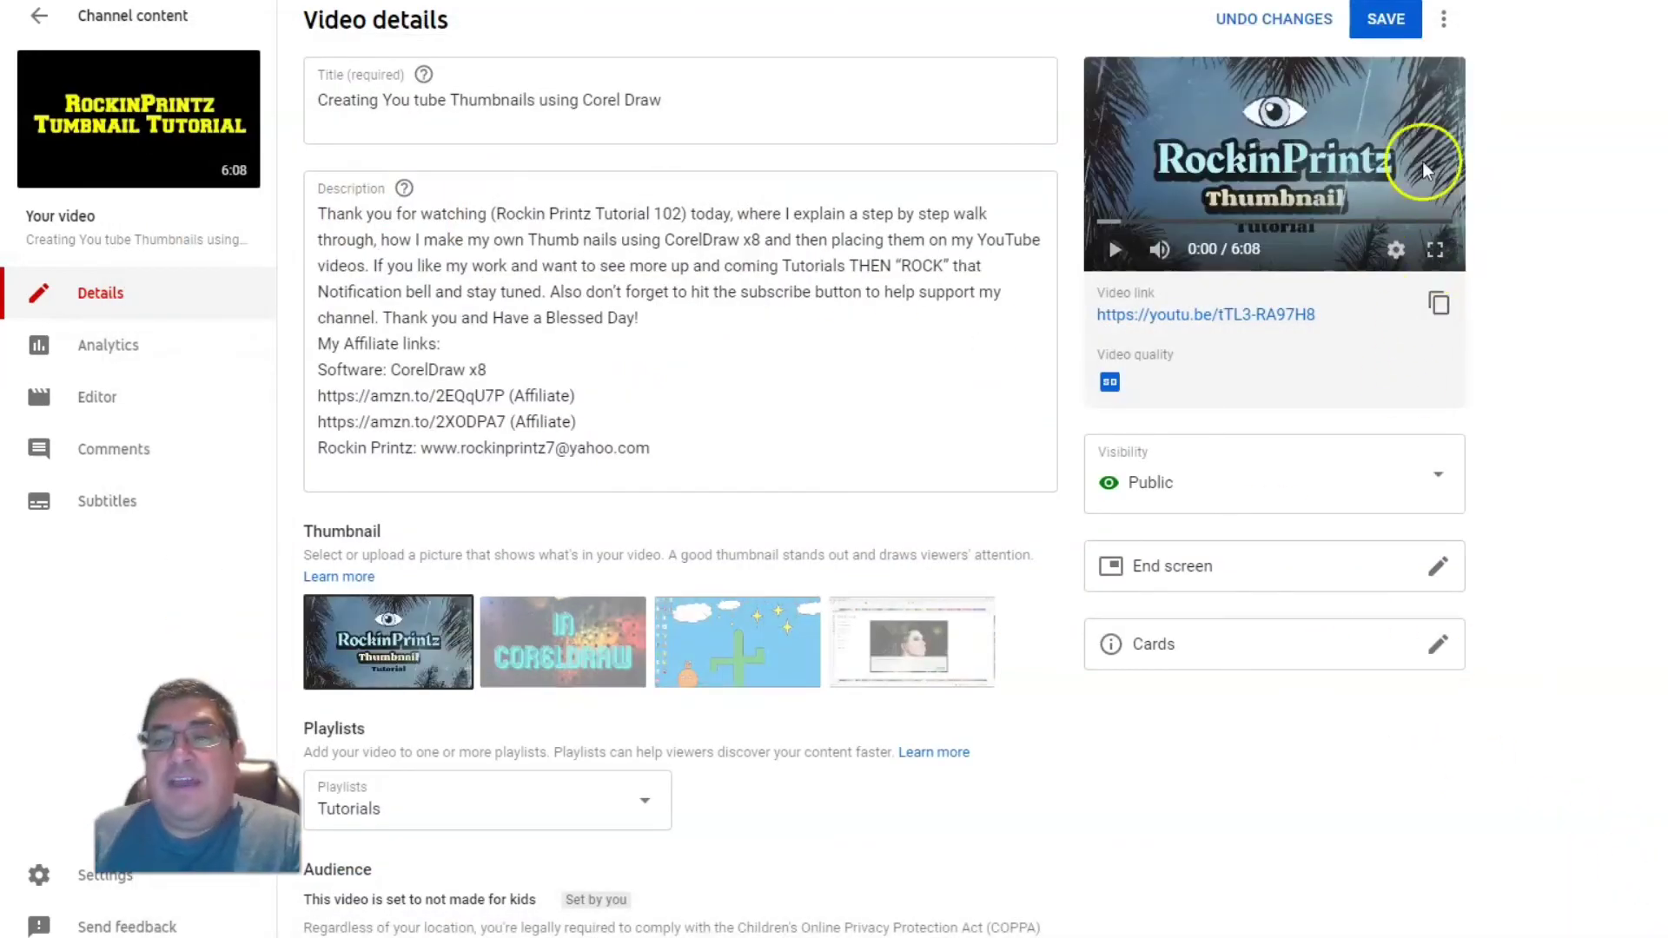
{"action": "left_click", "coordinate": [1386, 21]}
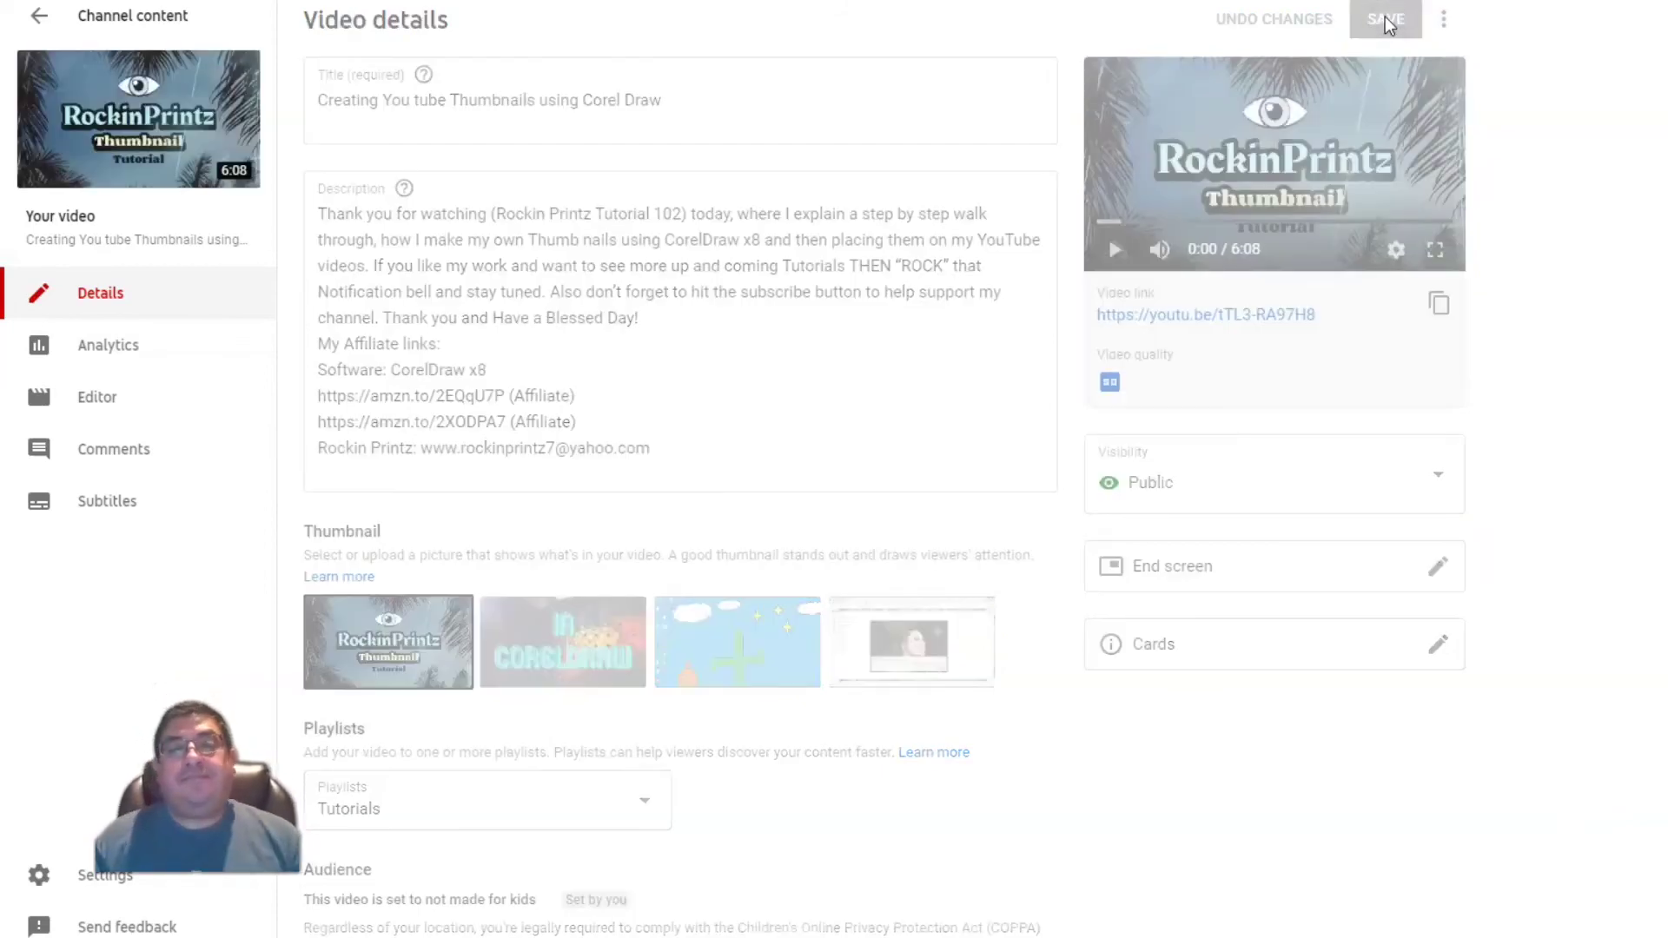